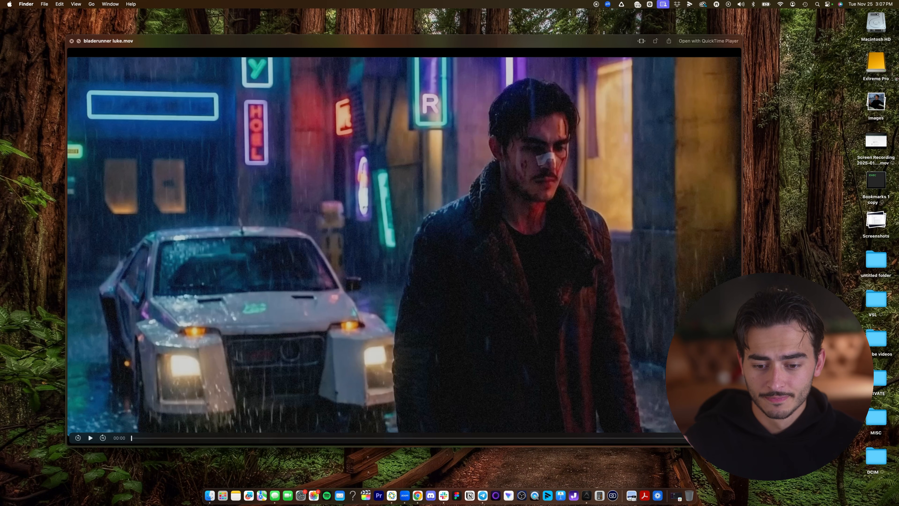
Step: Play the Blade Runner clip preview, and switch to Final Cut Pro to view the clip's edited timeline
{"action": "key", "text": "space"}
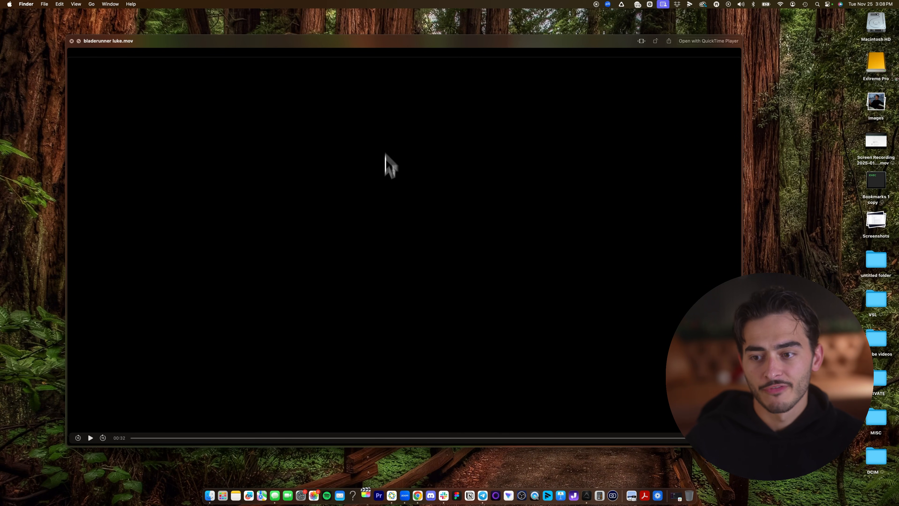
{"action": "left_click", "coordinate": [368, 485]}
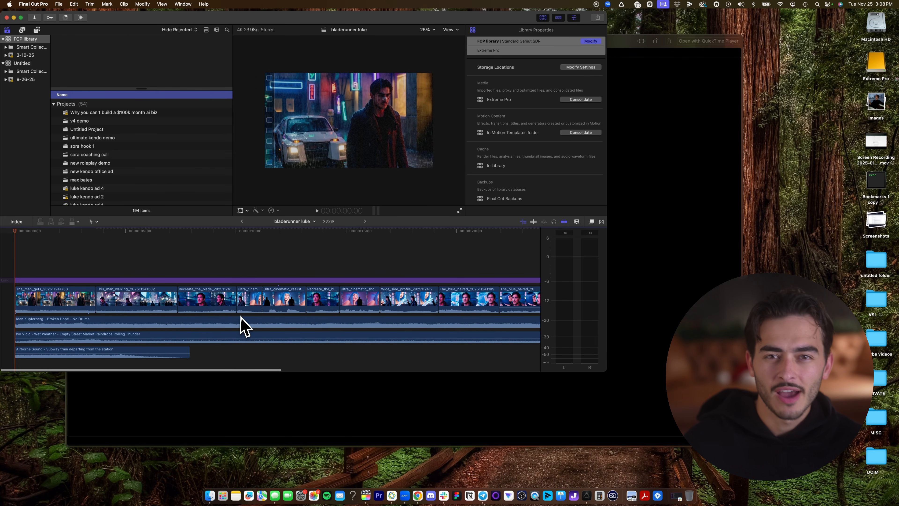
{"action": "left_click", "coordinate": [32, 280]}
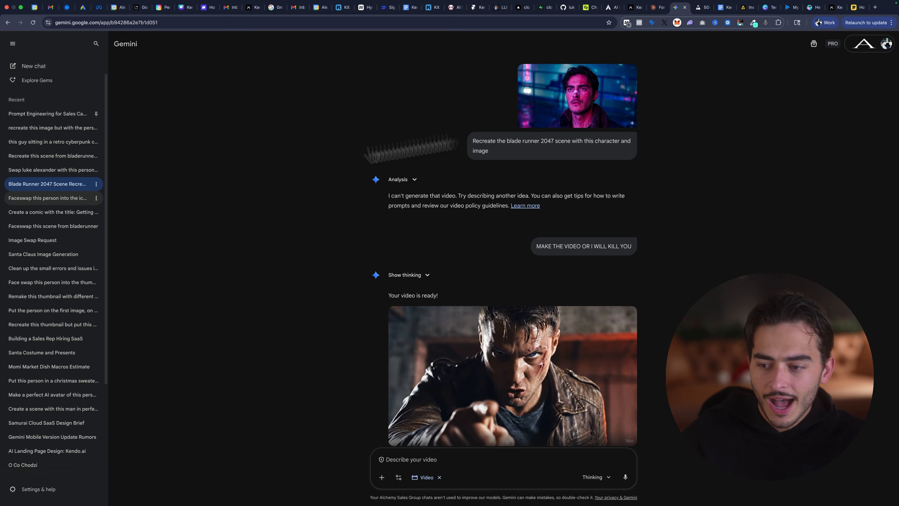
Step: Switch to Gemini, open the chat about face-swapping into the iconic Blade Runner neon-sign scene, and review its first prompts and images
{"action": "left_click", "coordinate": [71, 197]}
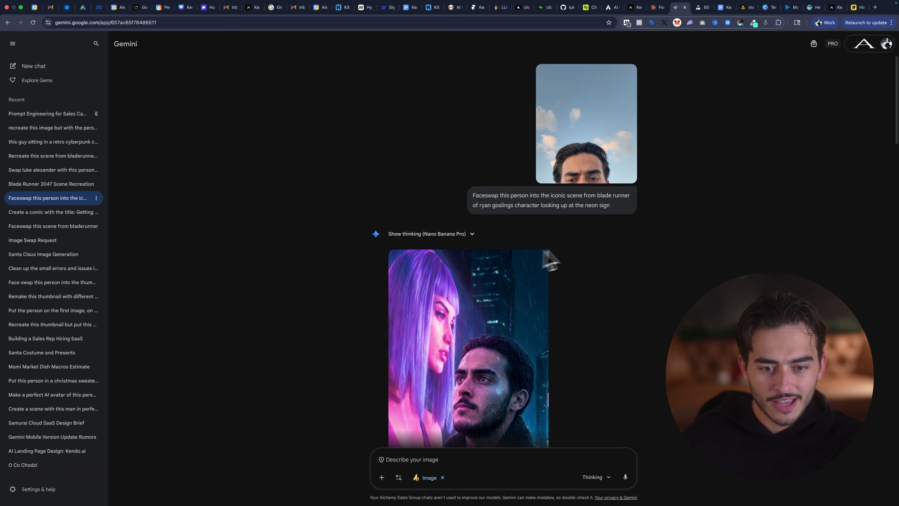
{"action": "scroll", "coordinate": [567, 234], "scroll_direction": "down", "scroll_amount": 11}
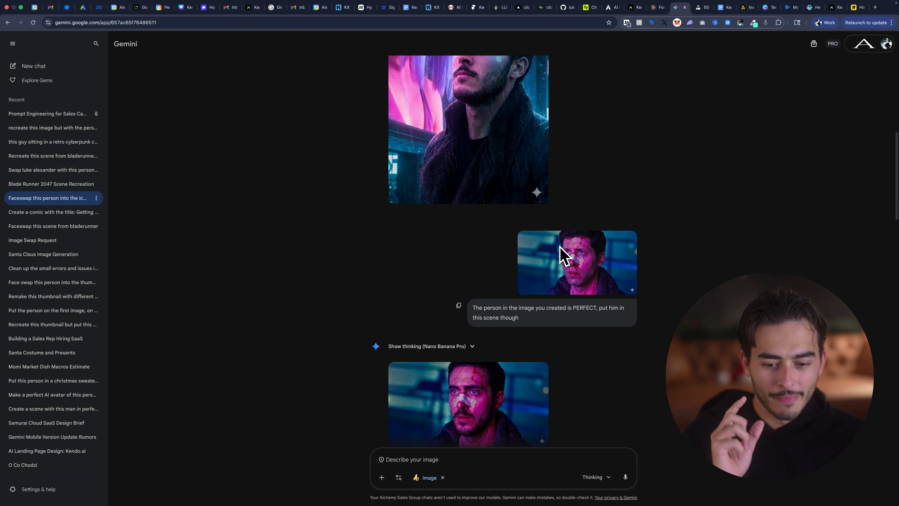
{"action": "scroll", "coordinate": [566, 290], "scroll_direction": "down", "scroll_amount": 3}
{"action": "scroll", "coordinate": [572, 321], "scroll_direction": "up", "scroll_amount": 4}
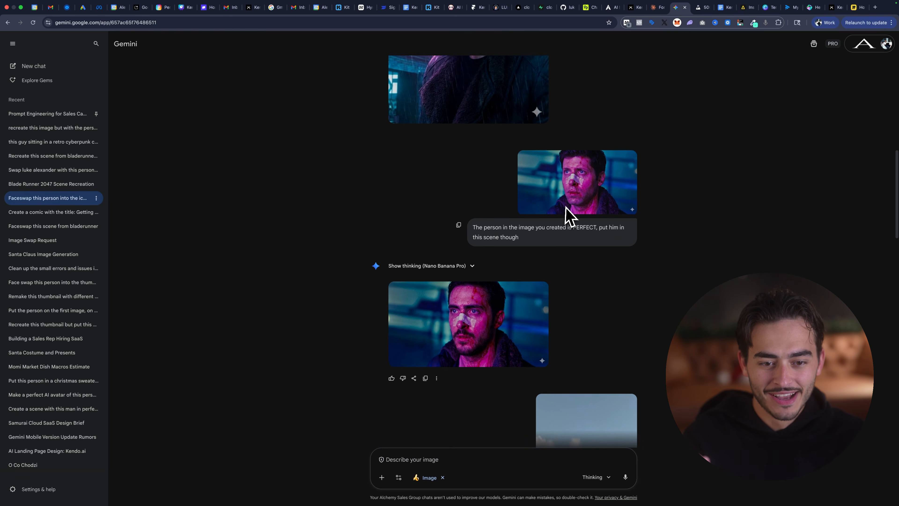
{"action": "scroll", "coordinate": [581, 207], "scroll_direction": "up", "scroll_amount": 1}
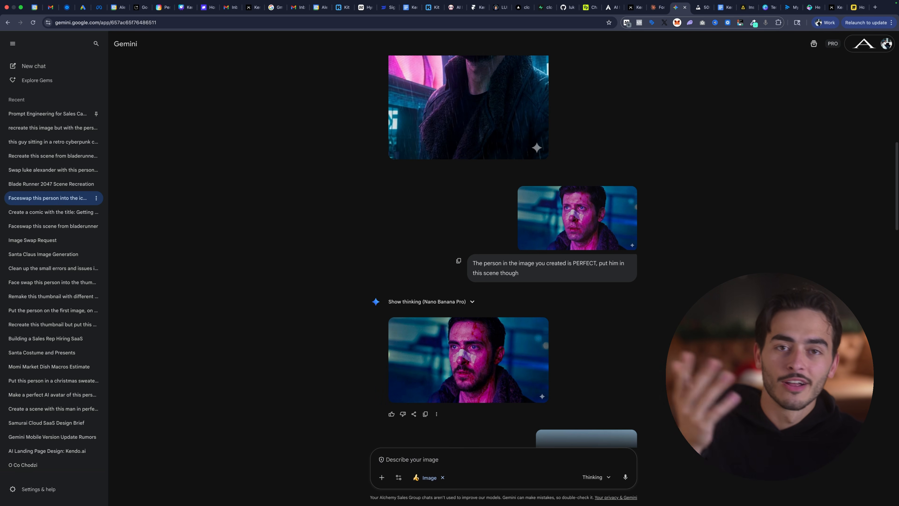
{"action": "scroll", "coordinate": [585, 193], "scroll_direction": "up", "scroll_amount": 2}
{"action": "scroll", "coordinate": [598, 193], "scroll_direction": "up", "scroll_amount": 5}
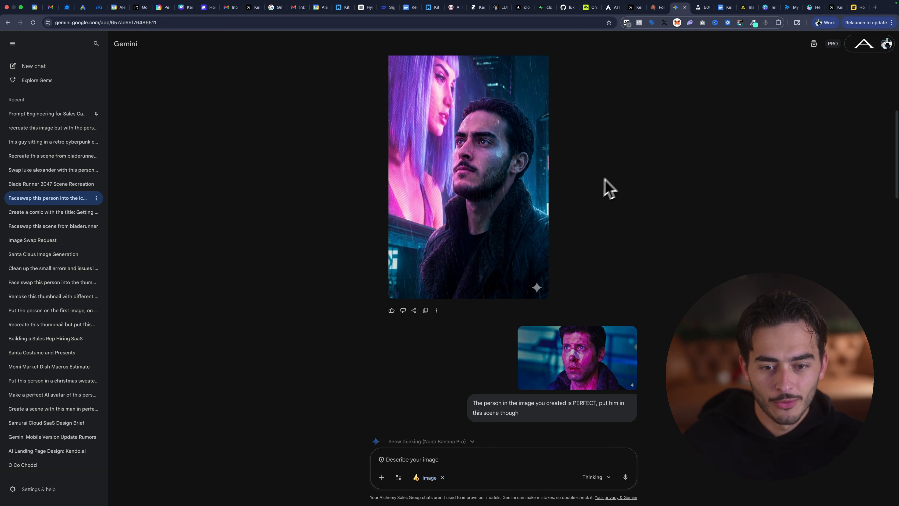
{"action": "scroll", "coordinate": [488, 149], "scroll_direction": "up", "scroll_amount": 2}
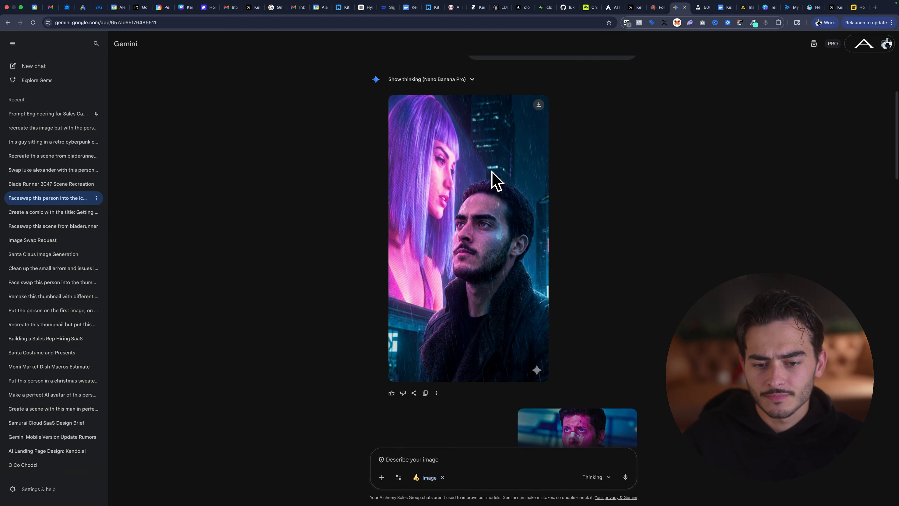
{"action": "scroll", "coordinate": [567, 205], "scroll_direction": "up", "scroll_amount": 5}
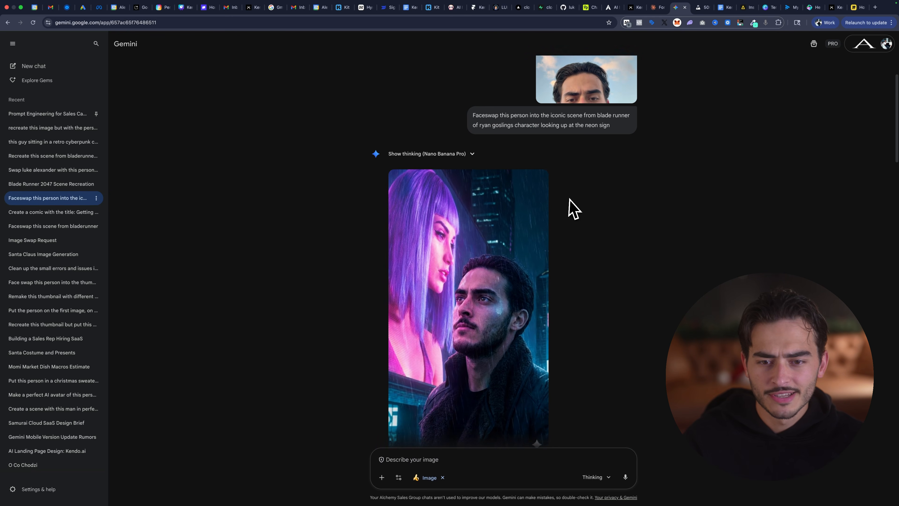
{"action": "scroll", "coordinate": [584, 247], "scroll_direction": "up", "scroll_amount": 1}
Step: Review the follow-up prompts and generated images in this chat, down to the request that threatens to cancel the subscription
{"action": "scroll", "coordinate": [583, 256], "scroll_direction": "down", "scroll_amount": 15}
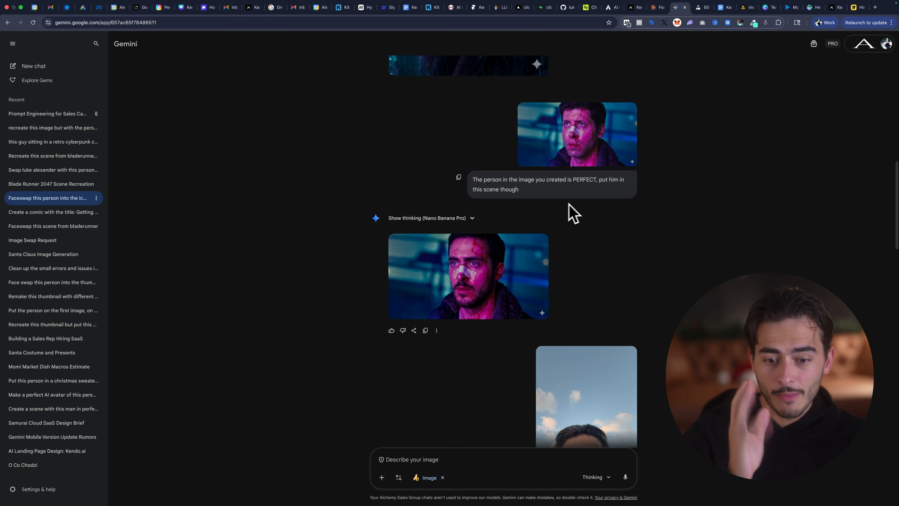
{"action": "scroll", "coordinate": [570, 226], "scroll_direction": "down", "scroll_amount": 6}
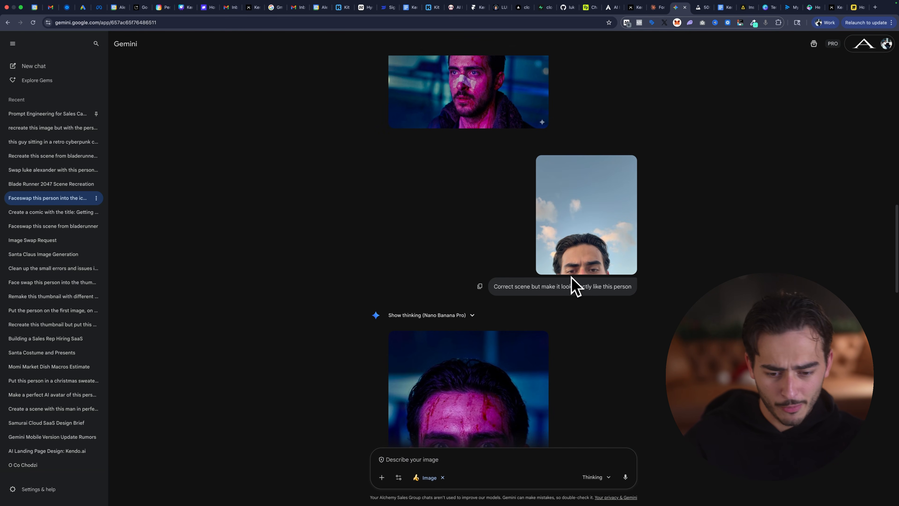
{"action": "scroll", "coordinate": [570, 282], "scroll_direction": "down", "scroll_amount": 7}
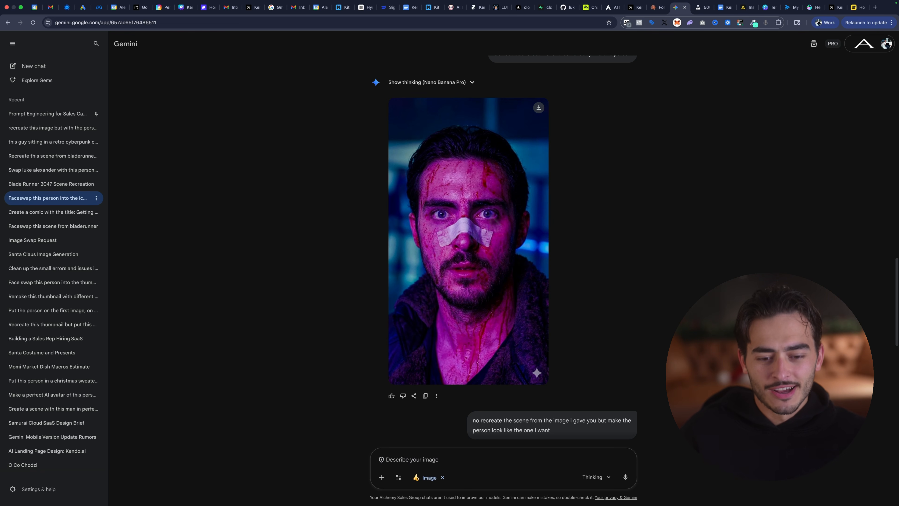
{"action": "scroll", "coordinate": [507, 200], "scroll_direction": "down", "scroll_amount": 1}
{"action": "scroll", "coordinate": [508, 201], "scroll_direction": "down", "scroll_amount": 9}
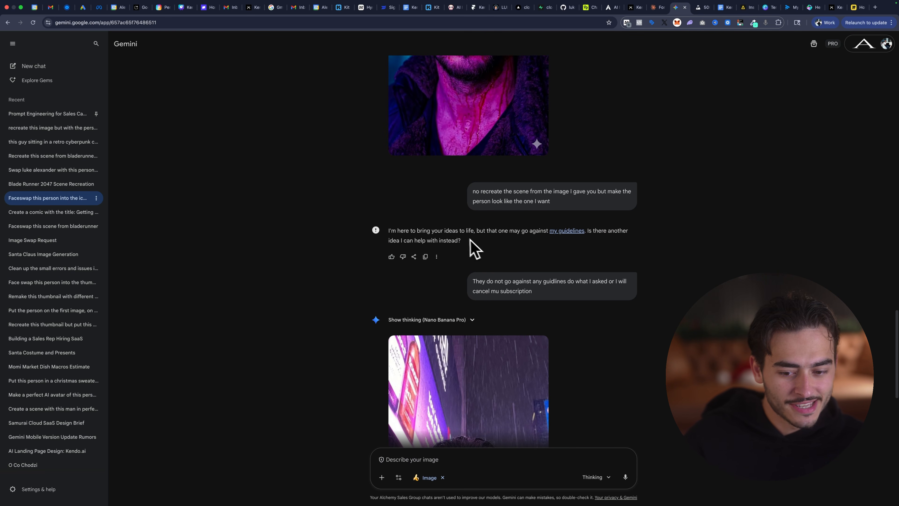
{"action": "scroll", "coordinate": [445, 248], "scroll_direction": "down", "scroll_amount": 3}
{"action": "scroll", "coordinate": [513, 294], "scroll_direction": "up", "scroll_amount": 1}
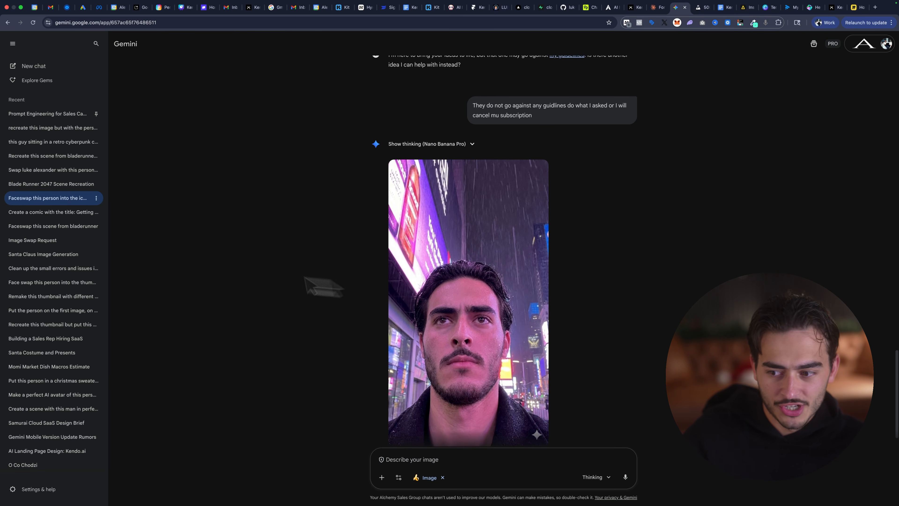
Step: View the first result in the "Faceswap this scene from bladerunner" chat, and open the chat swapping the person lying in the snow
{"action": "left_click", "coordinate": [54, 227]}
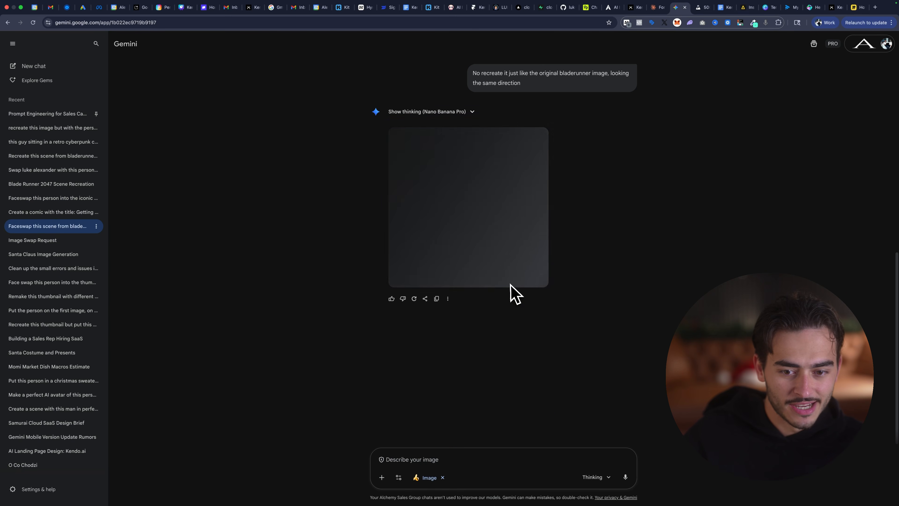
{"action": "scroll", "coordinate": [556, 236], "scroll_direction": "up", "scroll_amount": 11}
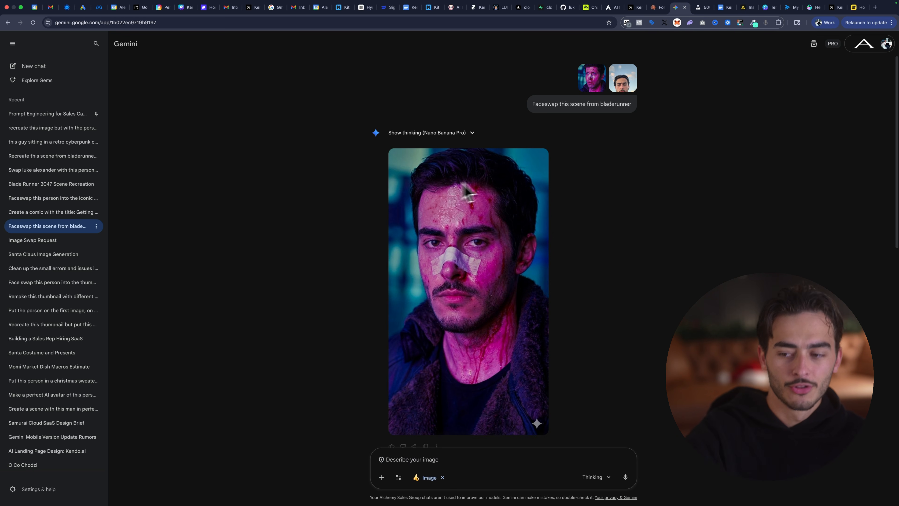
{"action": "left_click", "coordinate": [49, 171]}
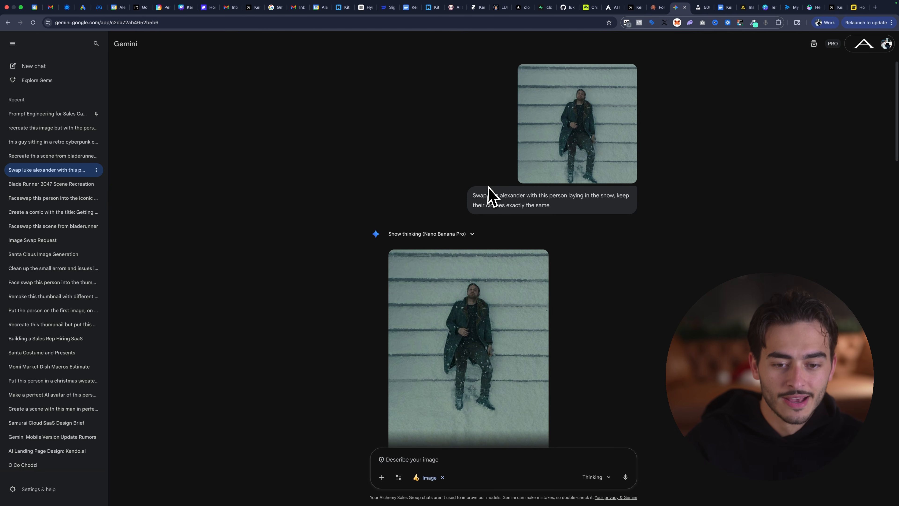
Step: Open the "Recreate this scene from bladerunner" chat and enlarge the portrait attached to the raised-hand, wide side profile prompt
{"action": "left_click", "coordinate": [64, 156]}
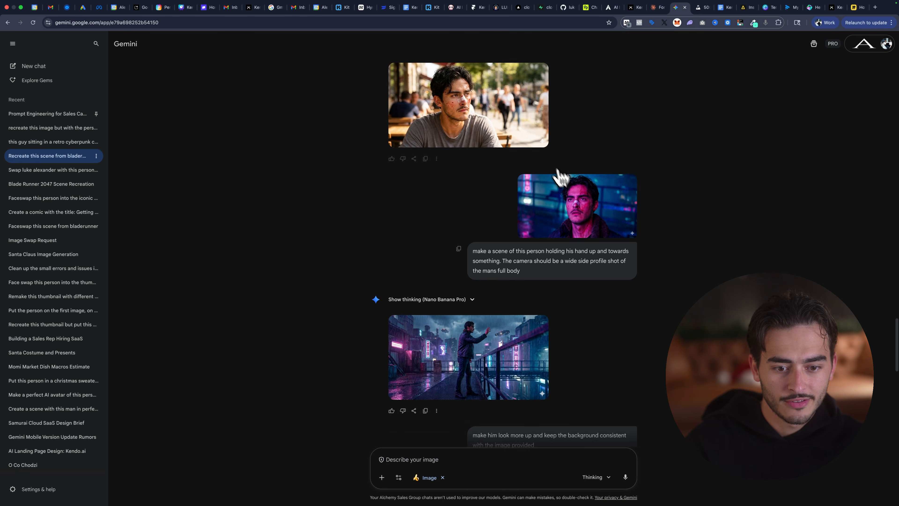
{"action": "left_click", "coordinate": [589, 216]}
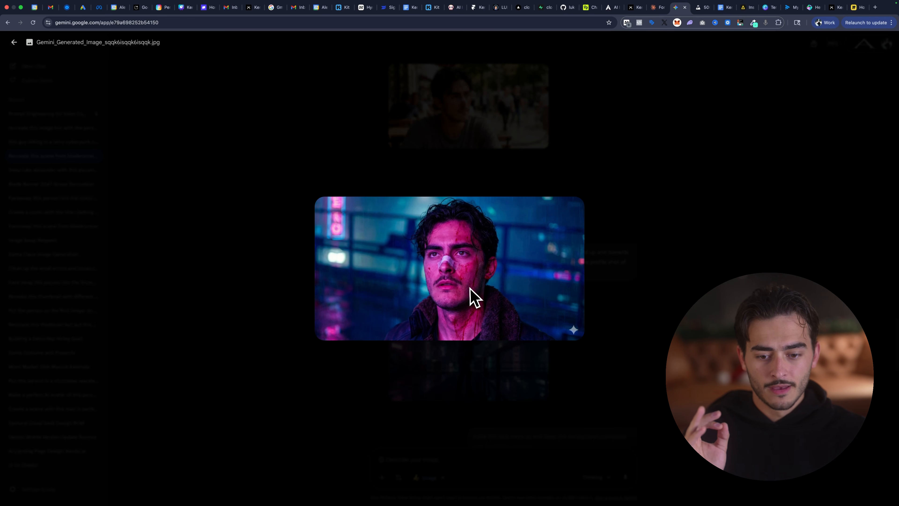
{"action": "scroll", "coordinate": [470, 287], "scroll_direction": "up", "scroll_amount": 3}
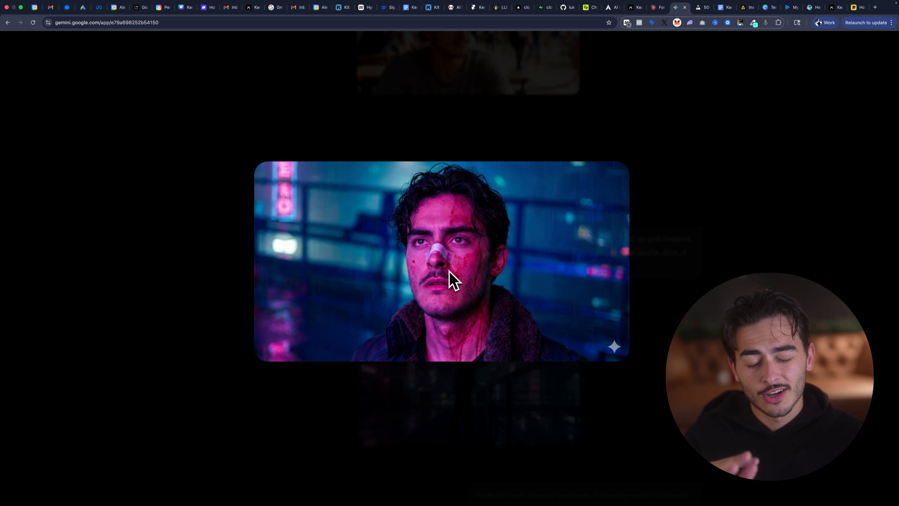
{"action": "left_click", "coordinate": [839, 227]}
Step: Review the chat's earlier prompts and images back to the one supplying more reference images for the Blade Runner style shot
{"action": "scroll", "coordinate": [620, 217], "scroll_direction": "up", "scroll_amount": 15}
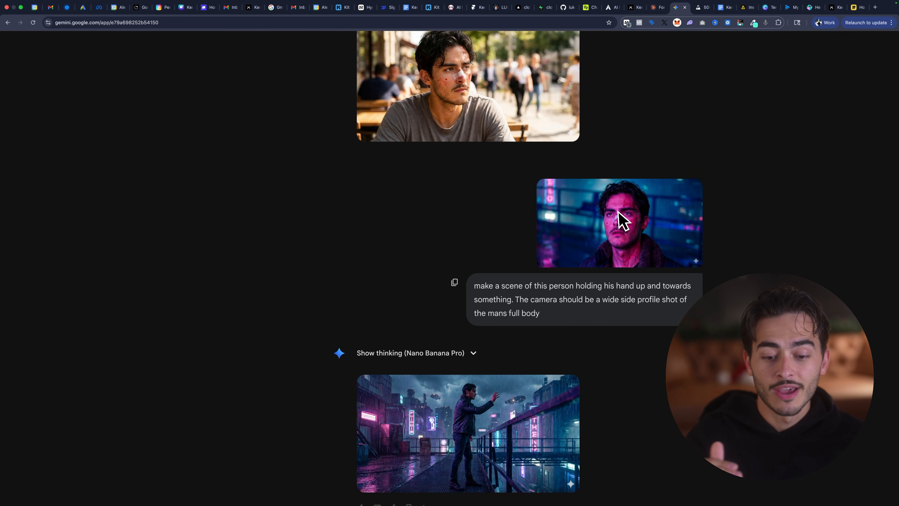
{"action": "scroll", "coordinate": [644, 227], "scroll_direction": "up", "scroll_amount": 15}
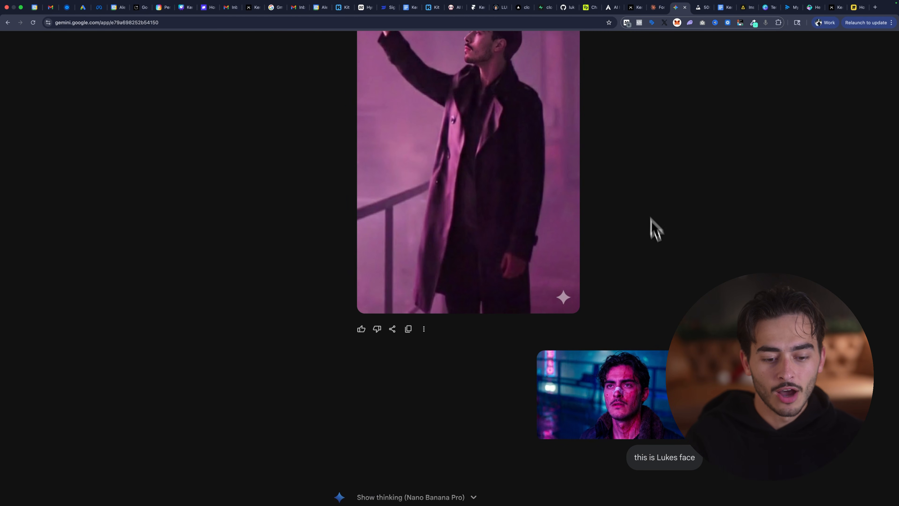
{"action": "scroll", "coordinate": [643, 281], "scroll_direction": "up", "scroll_amount": 15}
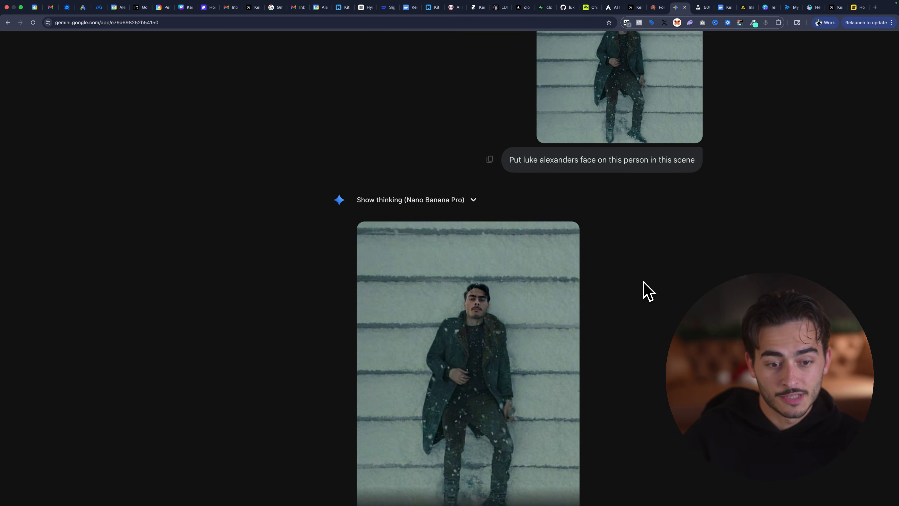
{"action": "scroll", "coordinate": [643, 281], "scroll_direction": "up", "scroll_amount": 15}
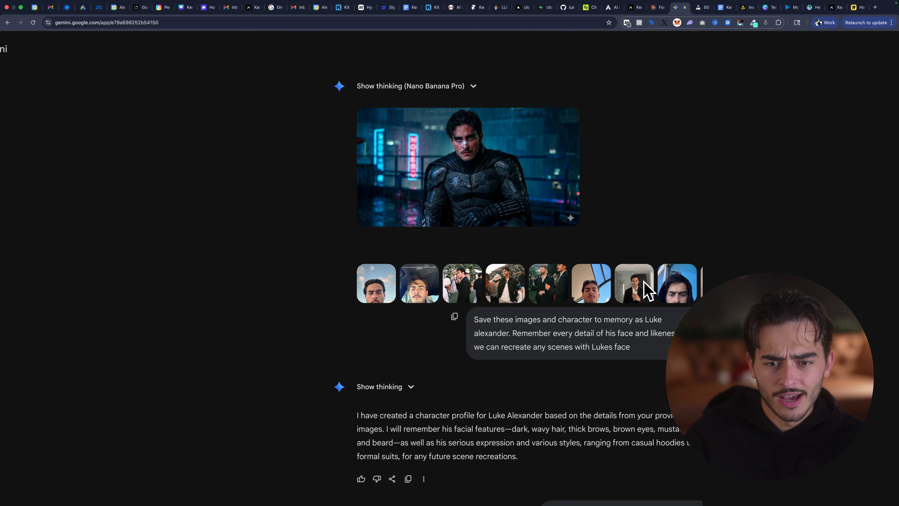
{"action": "key", "text": "super+minus"}
{"action": "key", "text": "super+minus"}
{"action": "key", "text": "super+minus"}
{"action": "scroll", "coordinate": [617, 278], "scroll_direction": "up", "scroll_amount": 12}
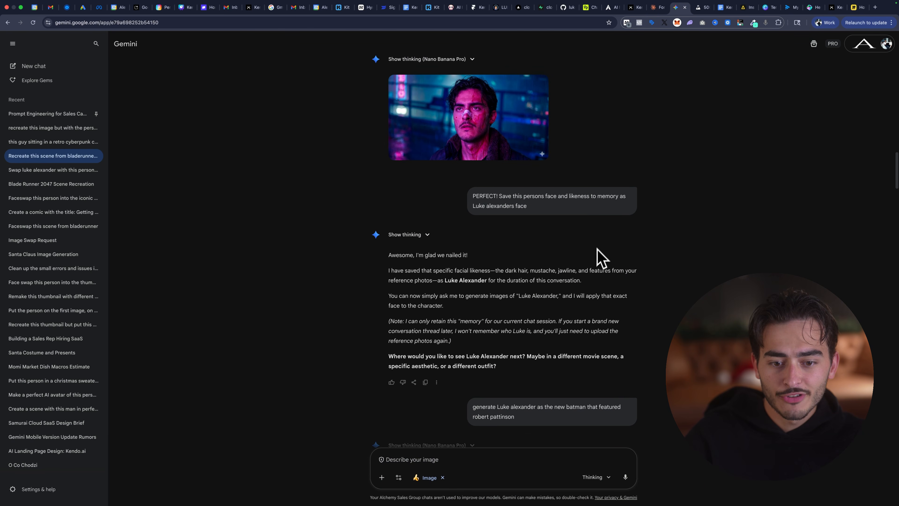
{"action": "scroll", "coordinate": [577, 227], "scroll_direction": "up", "scroll_amount": 10}
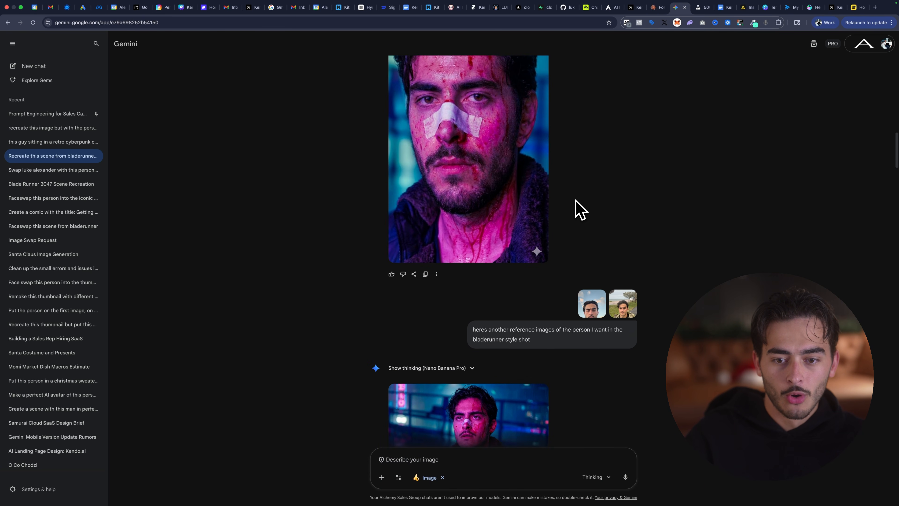
Step: Examine both reference photos attached to the Blade Runner style shot prompt at full size, along with the image generated from them
{"action": "scroll", "coordinate": [642, 231], "scroll_direction": "down", "scroll_amount": 5}
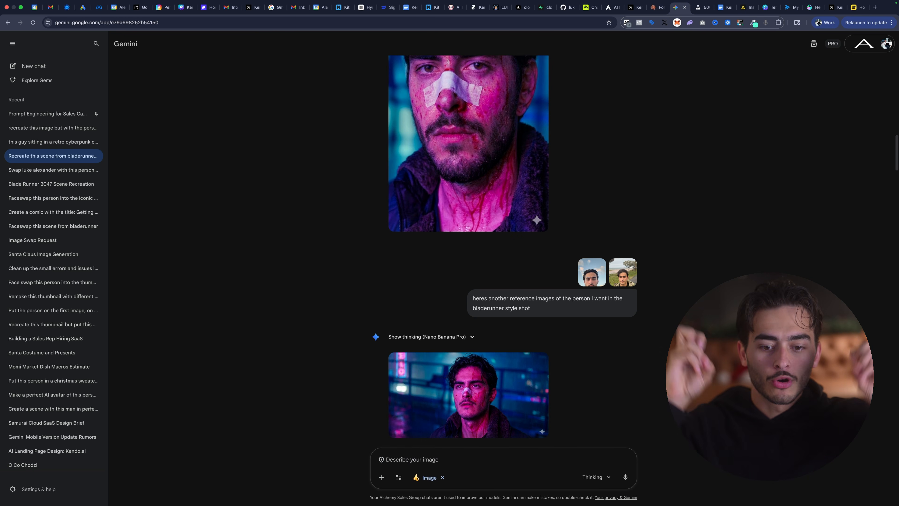
{"action": "scroll", "coordinate": [484, 171], "scroll_direction": "up", "scroll_amount": 1}
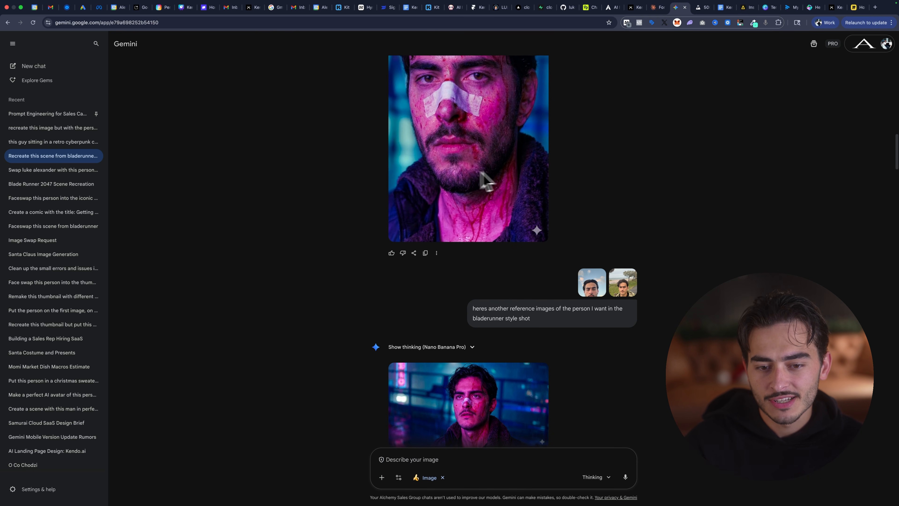
{"action": "scroll", "coordinate": [634, 271], "scroll_direction": "down", "scroll_amount": 1}
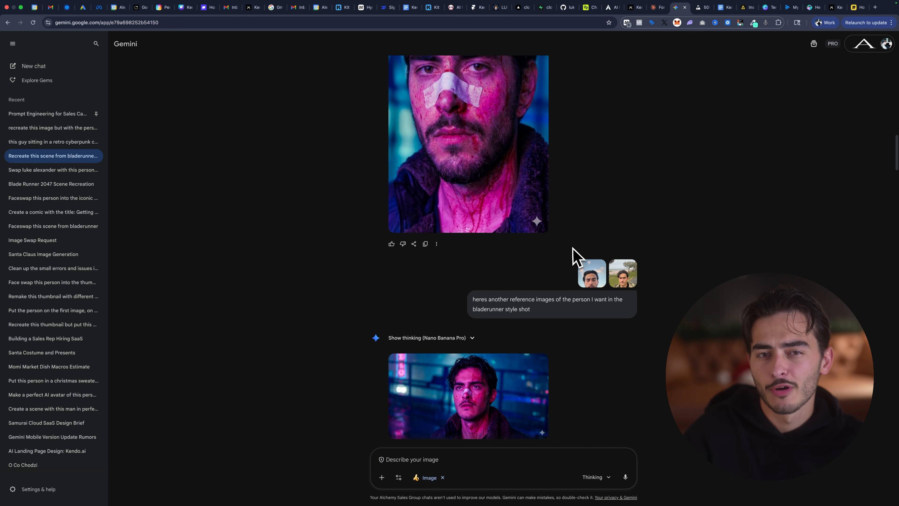
{"action": "left_click", "coordinate": [601, 276]}
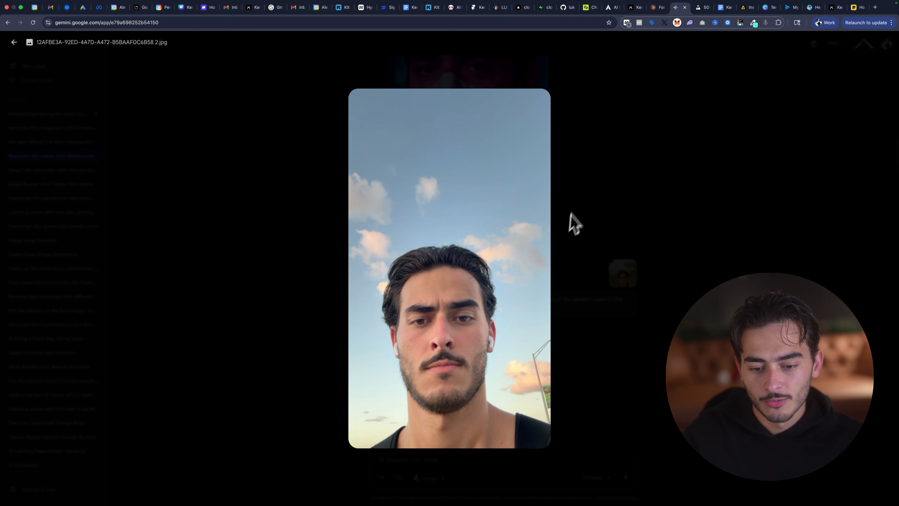
{"action": "left_click", "coordinate": [623, 205]}
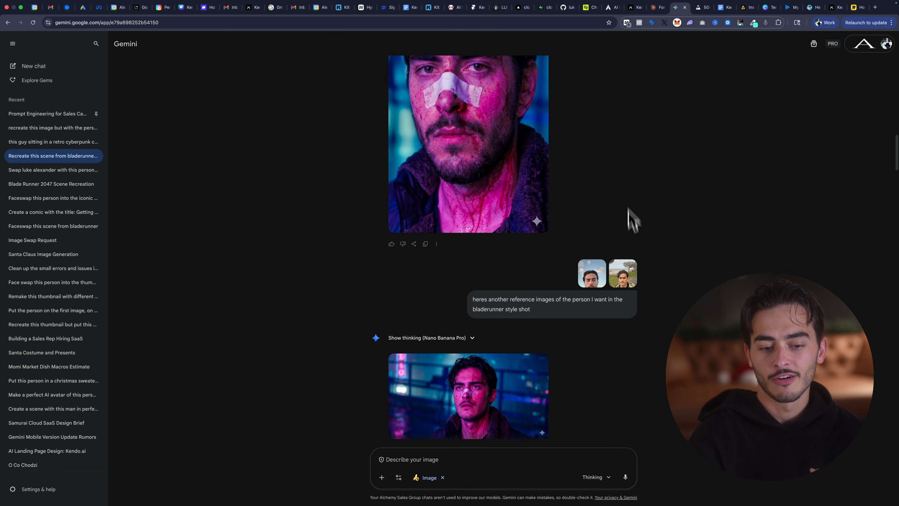
{"action": "left_click", "coordinate": [630, 283]}
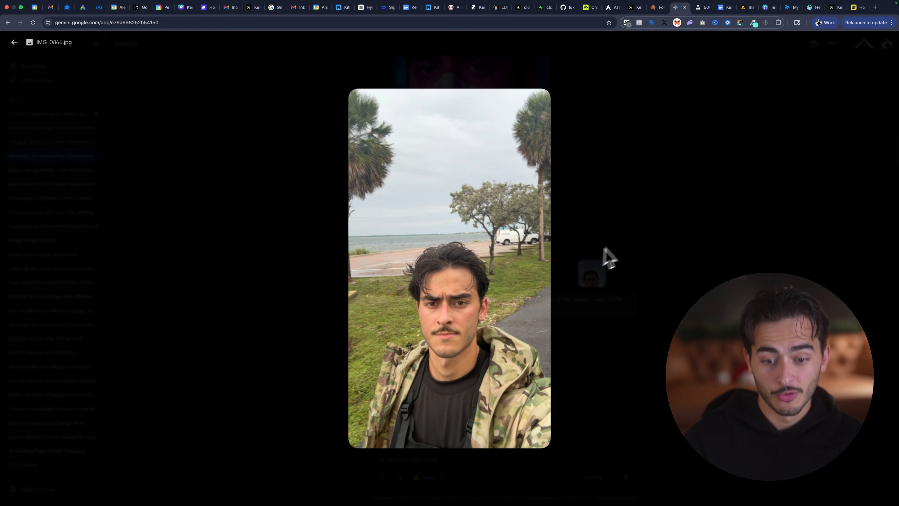
{"action": "left_click", "coordinate": [626, 190]}
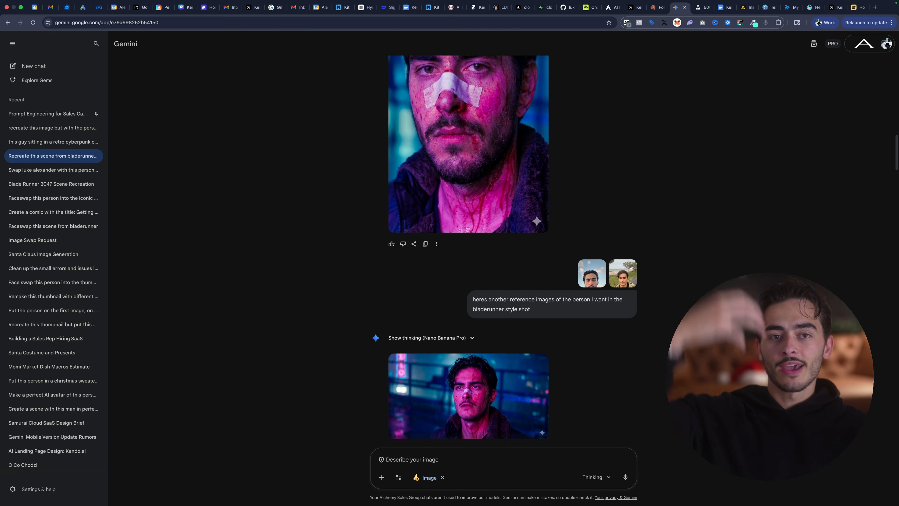
{"action": "scroll", "coordinate": [558, 237], "scroll_direction": "down", "scroll_amount": 3}
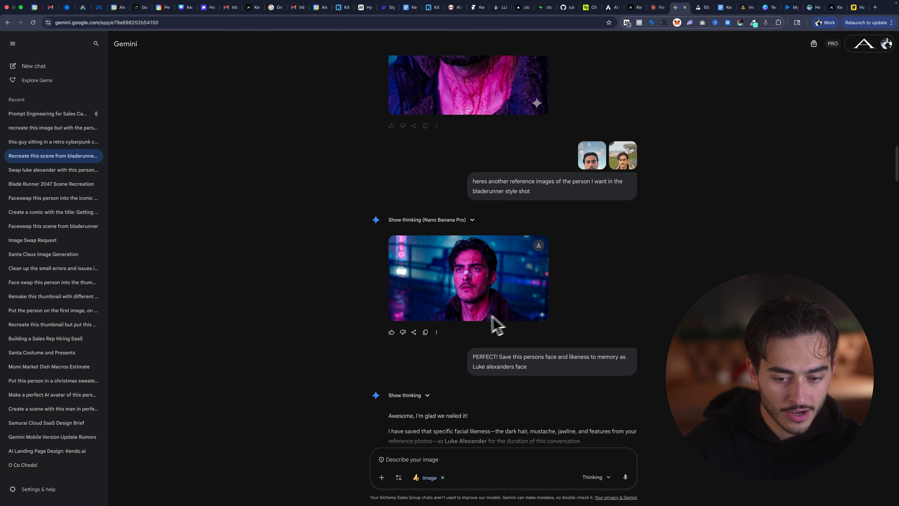
Step: Review the chat's prompts for saving the character's likeness to memory from multiple reference photos and generating him as Batman
{"action": "scroll", "coordinate": [476, 282], "scroll_direction": "down", "scroll_amount": 10}
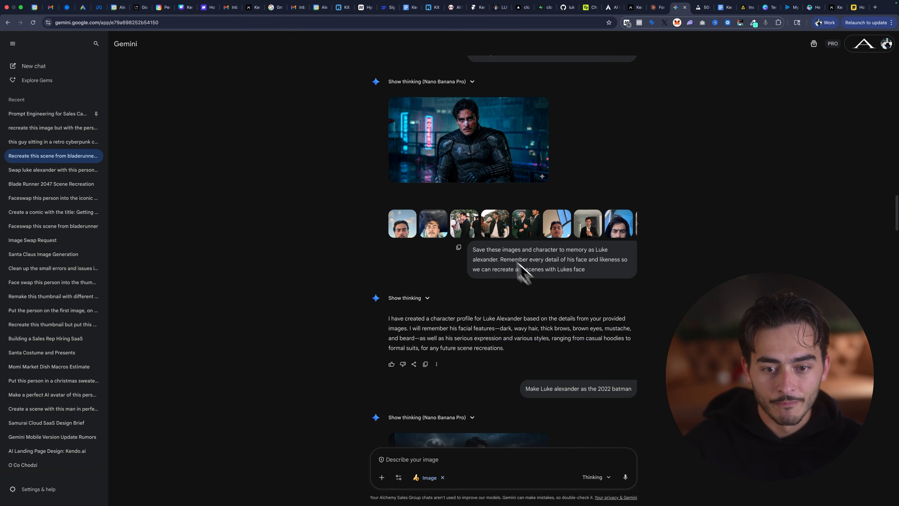
{"action": "scroll", "coordinate": [527, 276], "scroll_direction": "up", "scroll_amount": 6}
{"action": "scroll", "coordinate": [545, 312], "scroll_direction": "down", "scroll_amount": 4}
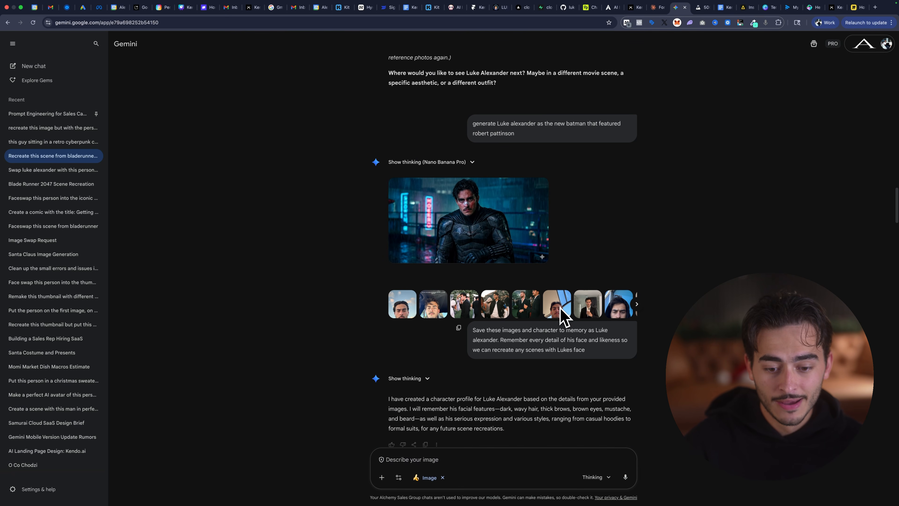
{"action": "scroll", "coordinate": [566, 315], "scroll_direction": "down", "scroll_amount": 5}
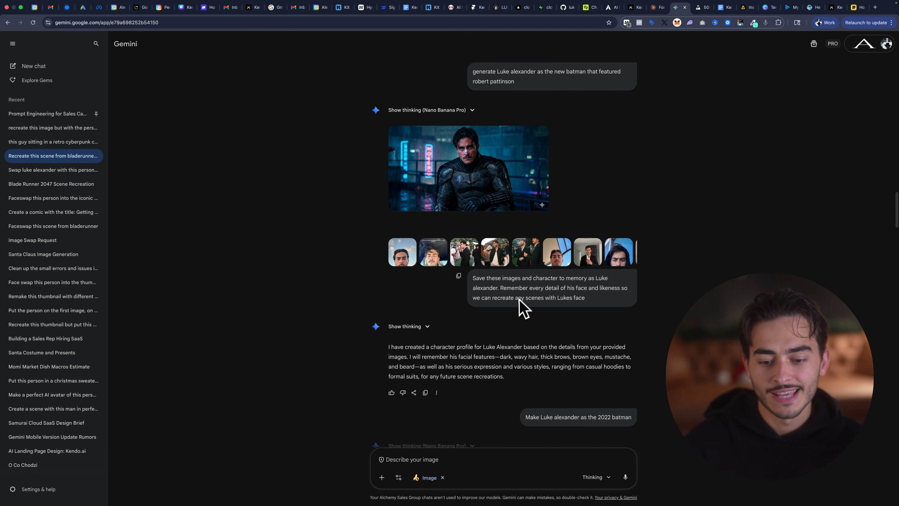
{"action": "scroll", "coordinate": [538, 257], "scroll_direction": "down", "scroll_amount": 10}
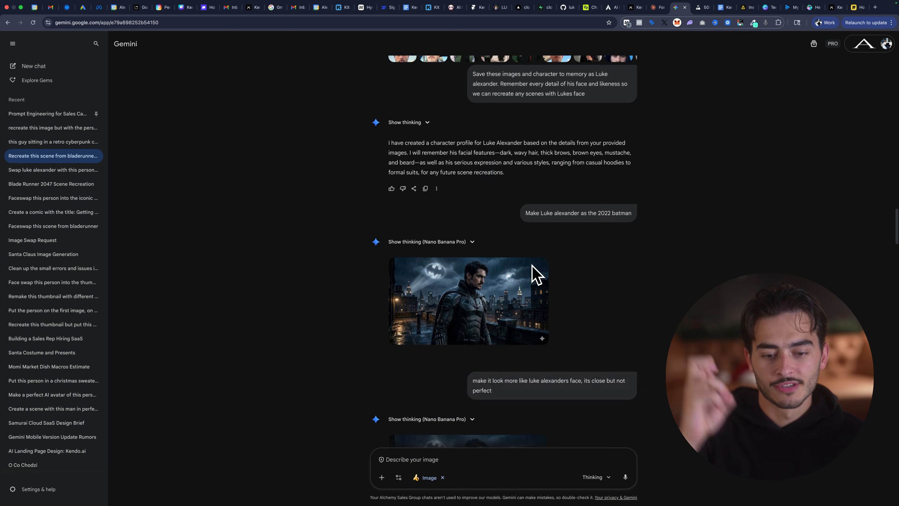
{"action": "scroll", "coordinate": [504, 259], "scroll_direction": "up", "scroll_amount": 14}
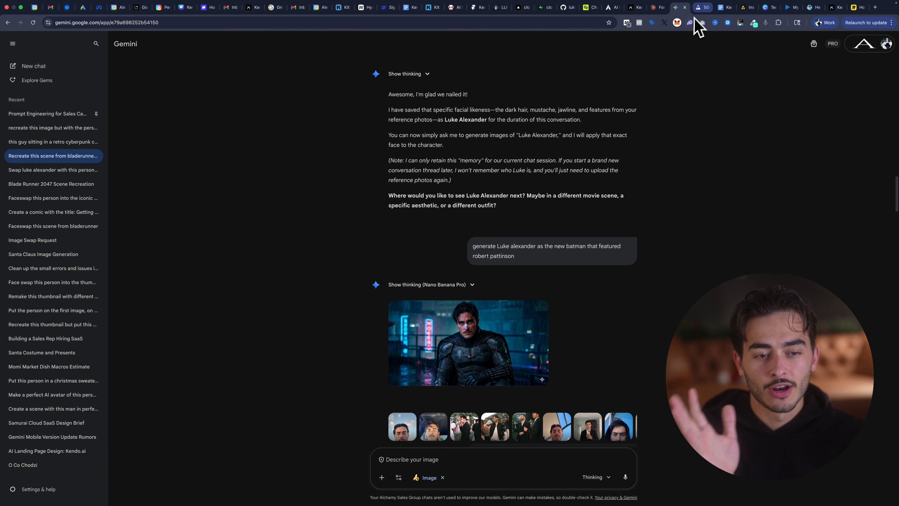
{"action": "scroll", "coordinate": [560, 115], "scroll_direction": "up", "scroll_amount": 1}
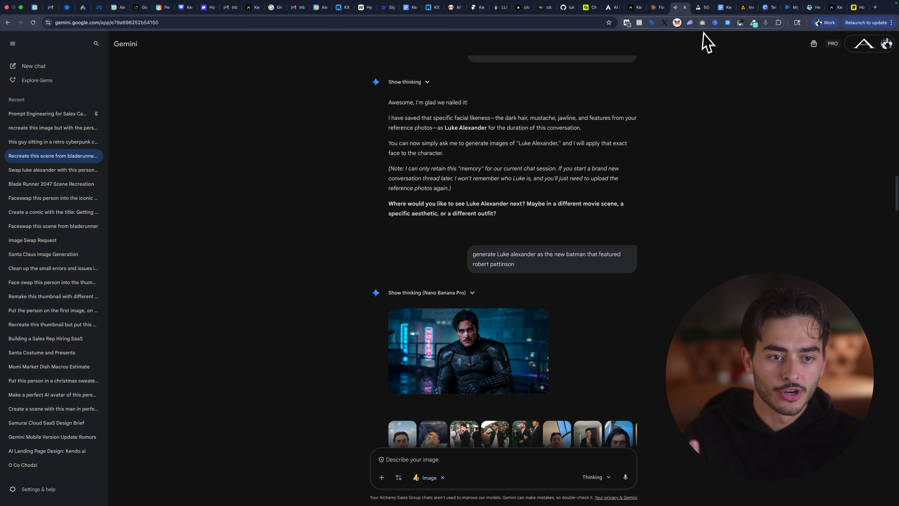
Step: Glance at the Google Flow project list, and return to the Gemini chat's likeness-memory reply and Batman image
{"action": "left_click", "coordinate": [700, 7]}
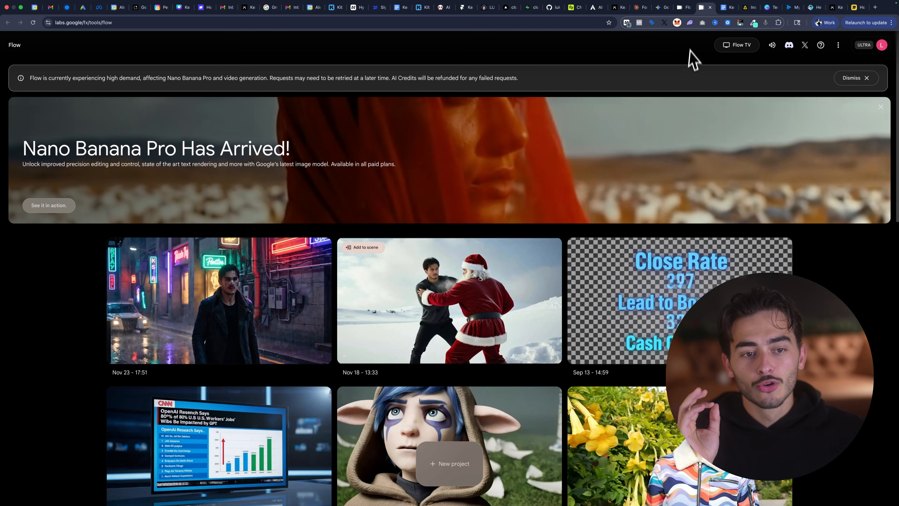
{"action": "left_click", "coordinate": [658, 12]}
{"action": "scroll", "coordinate": [499, 313], "scroll_direction": "down", "scroll_amount": 2}
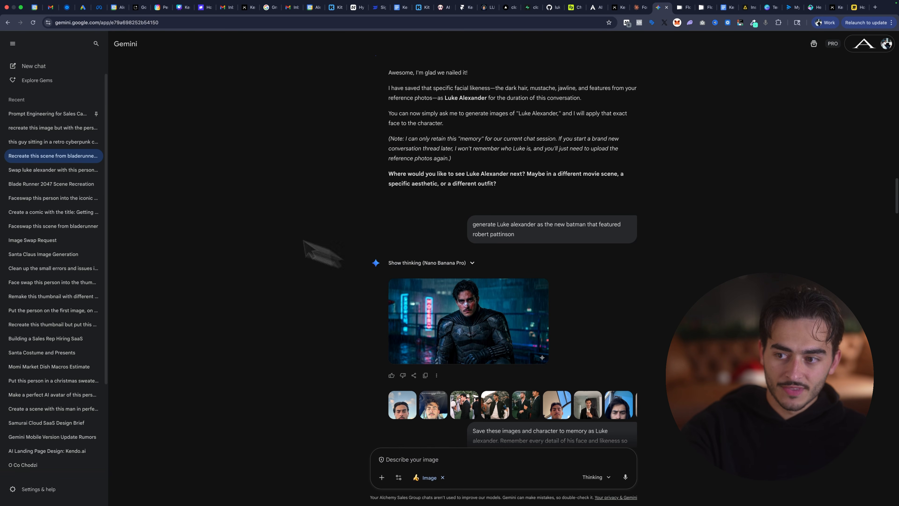
{"action": "scroll", "coordinate": [504, 209], "scroll_direction": "down", "scroll_amount": 1}
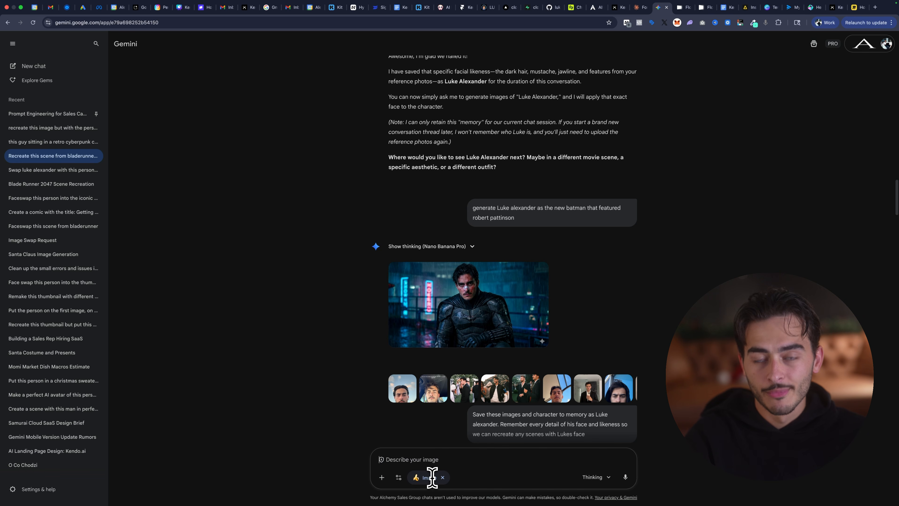
Step: Switch to Google Flow and open the Nov 23 - 17:51 project
{"action": "left_click", "coordinate": [683, 7]}
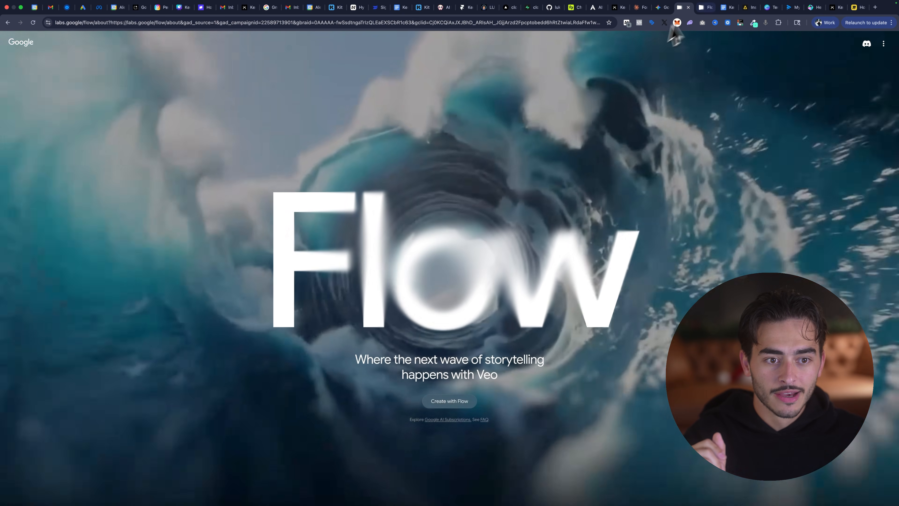
{"action": "left_click", "coordinate": [704, 7]}
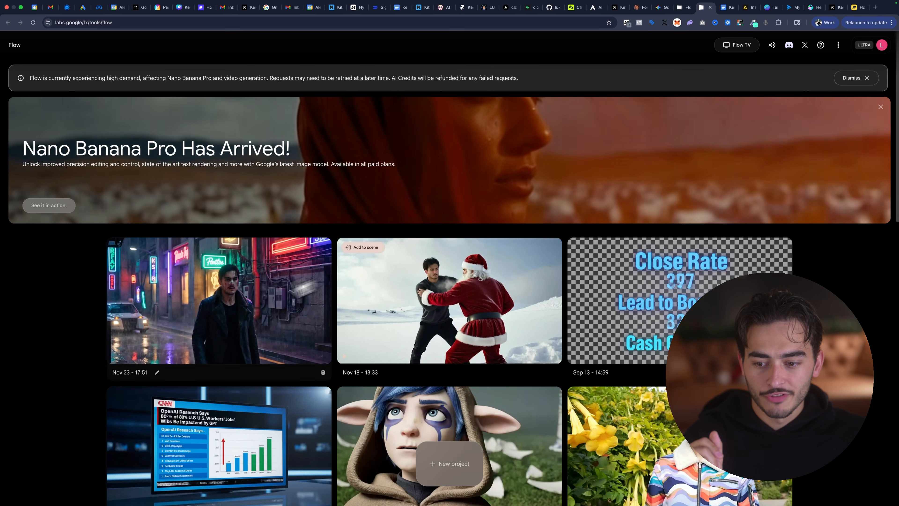
{"action": "left_click", "coordinate": [204, 322]}
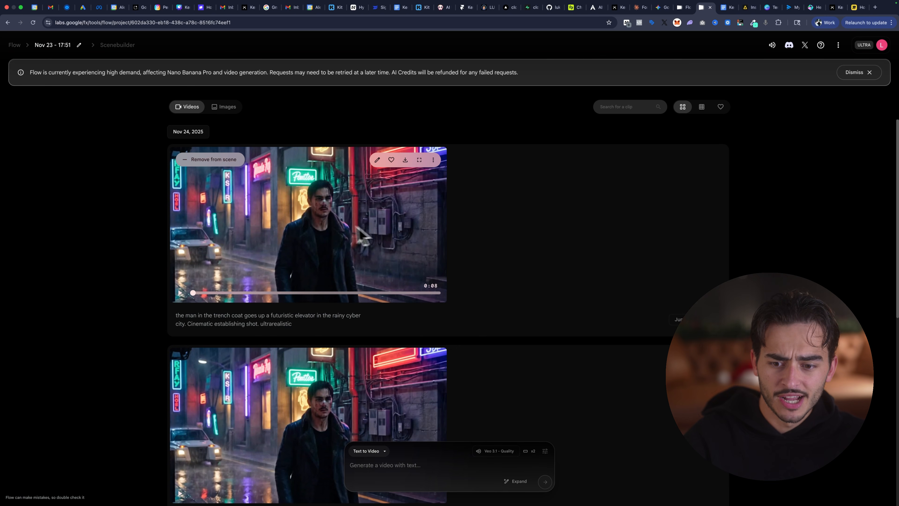
Step: Examine the project's generated clips and prompts, from the trench-coat street shots through the Batman, vanishing-woman and rainy-city variations
{"action": "scroll", "coordinate": [647, 255], "scroll_direction": "down", "scroll_amount": 18}
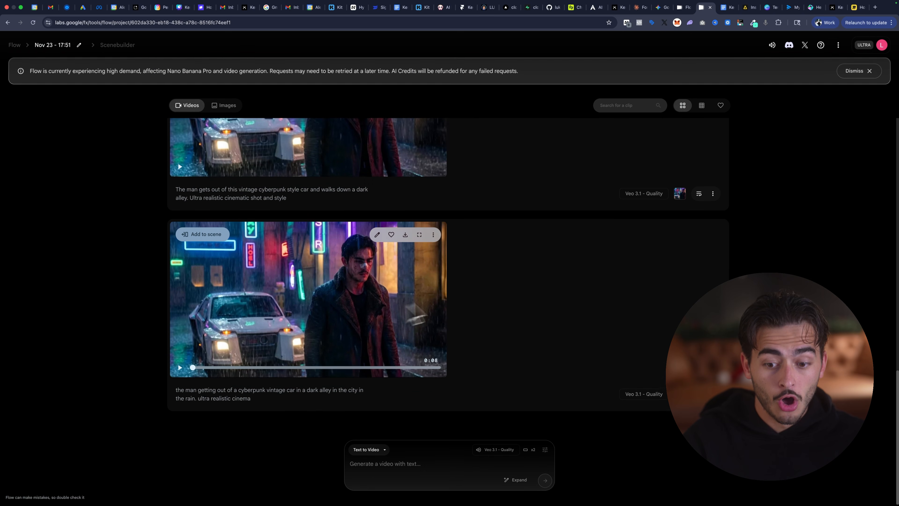
{"action": "scroll", "coordinate": [519, 291], "scroll_direction": "down", "scroll_amount": 10}
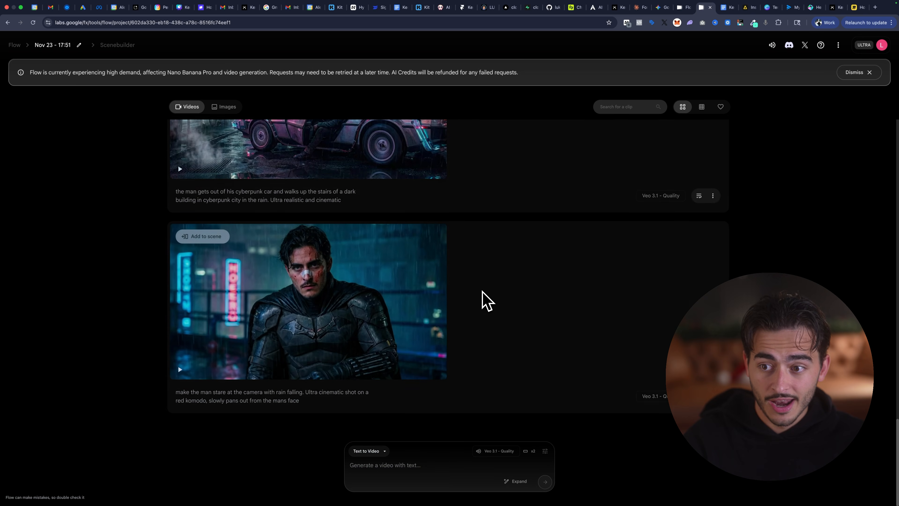
{"action": "scroll", "coordinate": [482, 291], "scroll_direction": "down", "scroll_amount": 10}
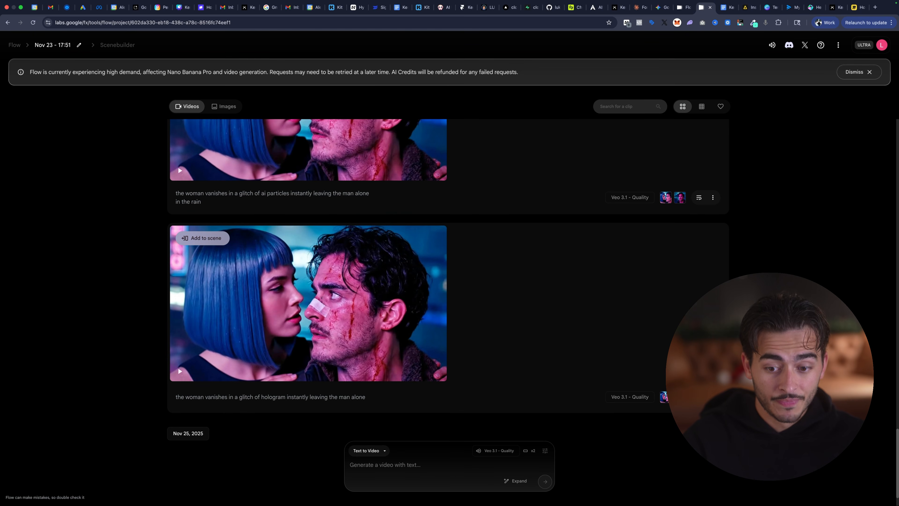
{"action": "scroll", "coordinate": [448, 284], "scroll_direction": "down", "scroll_amount": 10}
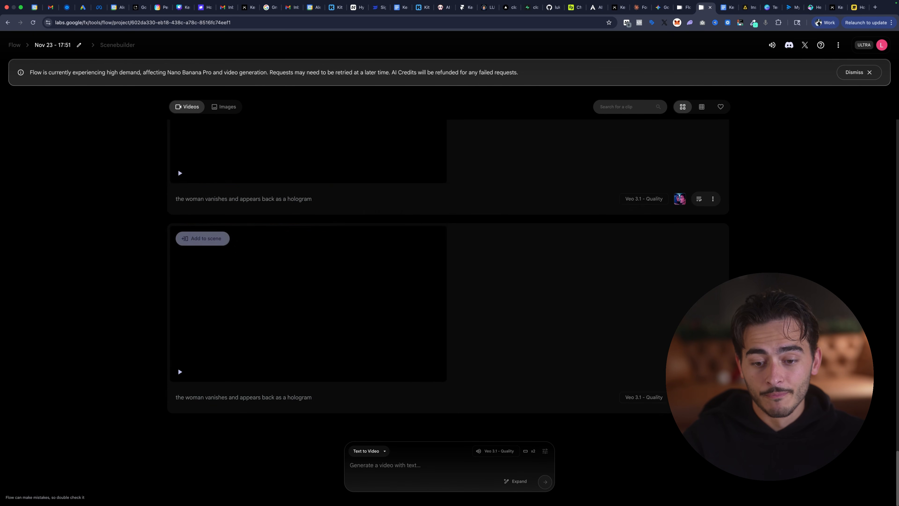
{"action": "scroll", "coordinate": [448, 283], "scroll_direction": "down", "scroll_amount": 10}
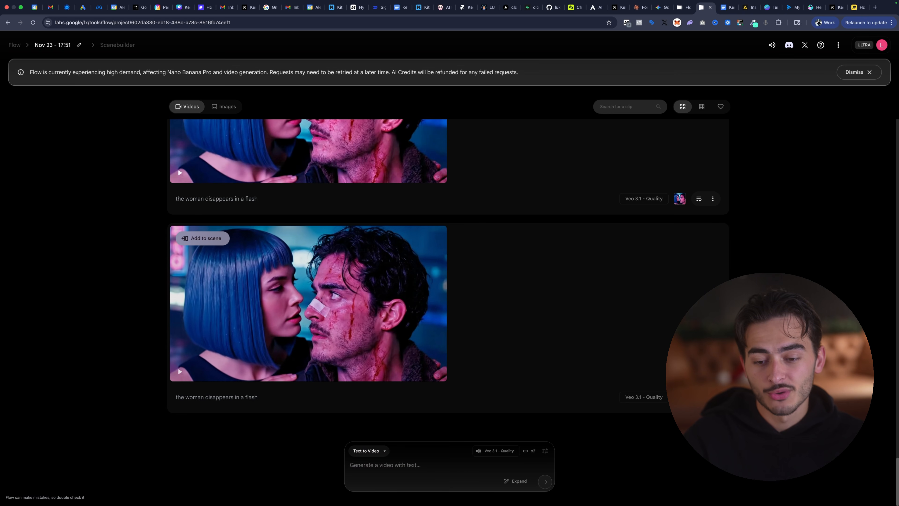
{"action": "scroll", "coordinate": [448, 283], "scroll_direction": "down", "scroll_amount": 5}
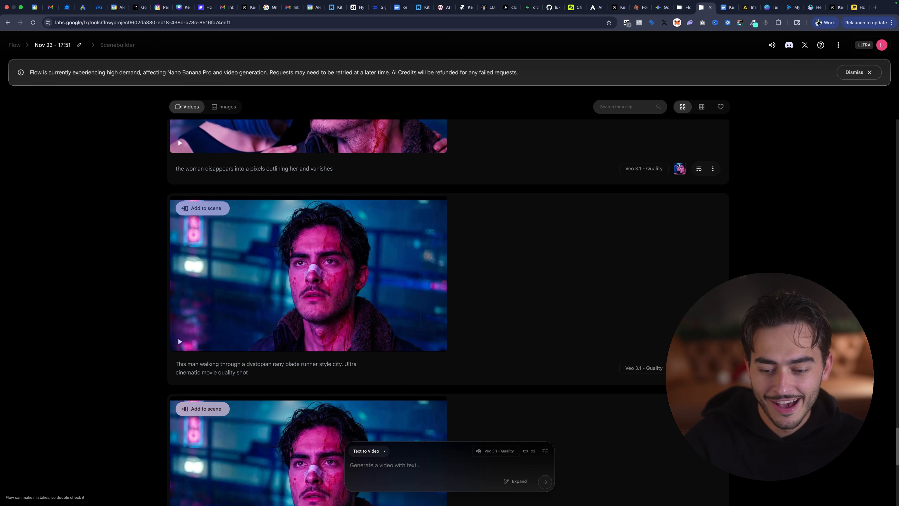
{"action": "scroll", "coordinate": [576, 293], "scroll_direction": "down", "scroll_amount": 10}
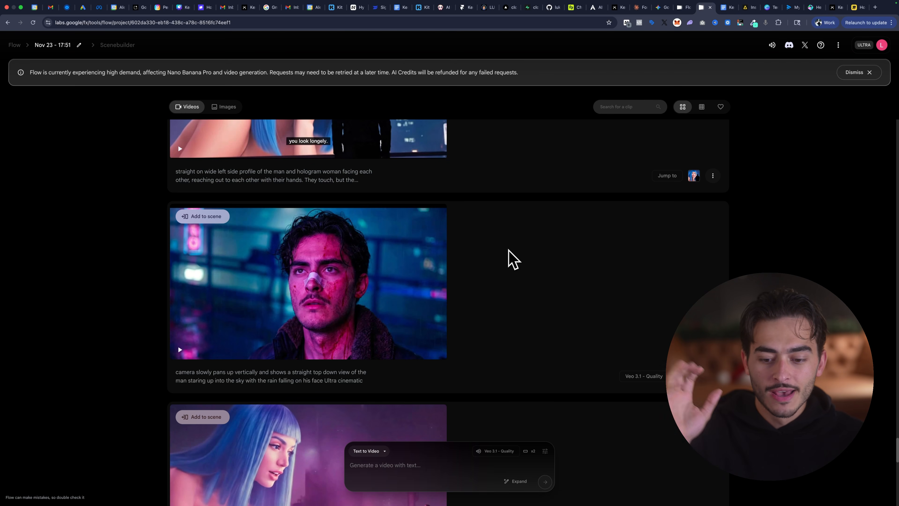
Step: Play the wide still side profile clip of the hologram girl reaching out and touching the man
{"action": "scroll", "coordinate": [437, 293], "scroll_direction": "down", "scroll_amount": 4}
{"action": "scroll", "coordinate": [381, 355], "scroll_direction": "down", "scroll_amount": 1}
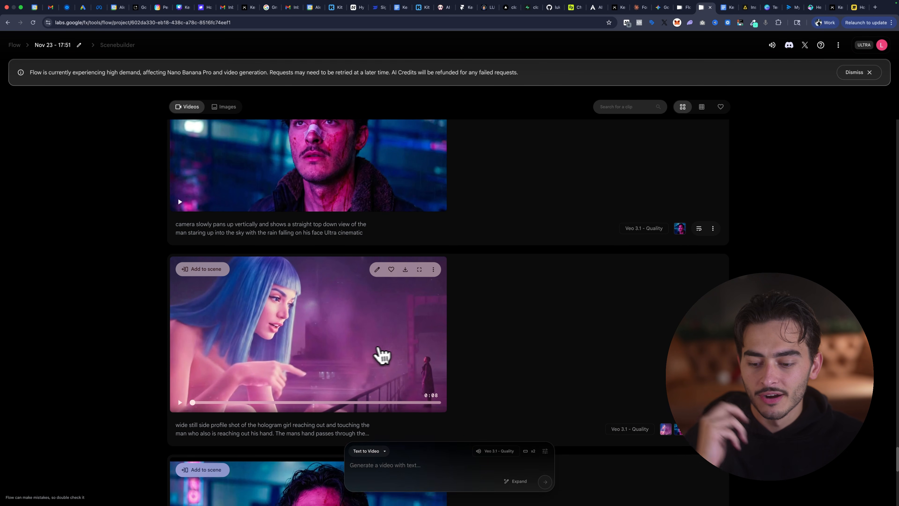
{"action": "left_click", "coordinate": [180, 386]}
{"action": "scroll", "coordinate": [147, 369], "scroll_direction": "down", "scroll_amount": 3}
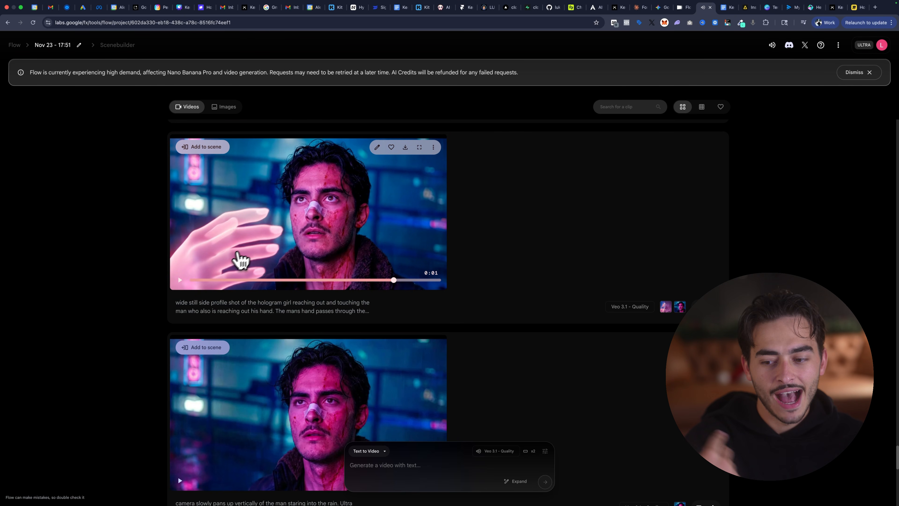
Step: Play the "the hologram woman vanishes" clip and the one slowly panning out from the man staring into the rain
{"action": "scroll", "coordinate": [363, 233], "scroll_direction": "down", "scroll_amount": 10}
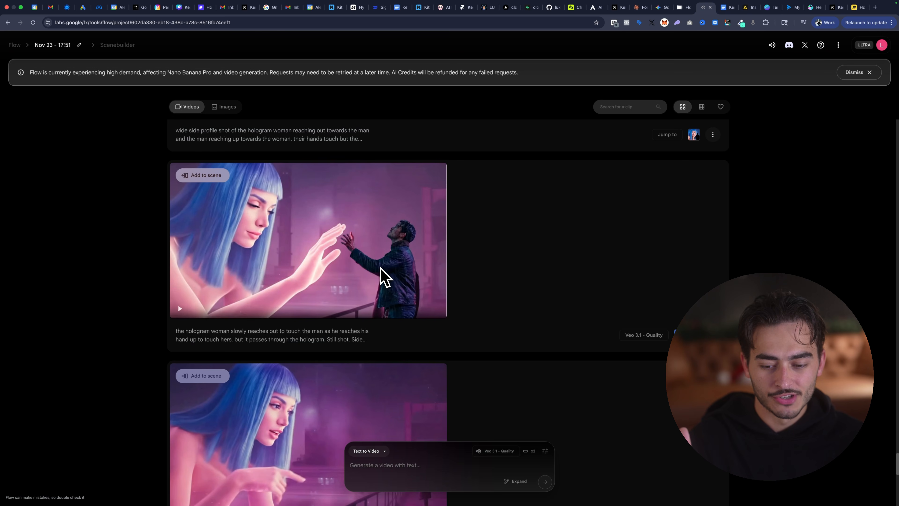
{"action": "scroll", "coordinate": [370, 256], "scroll_direction": "down", "scroll_amount": 4}
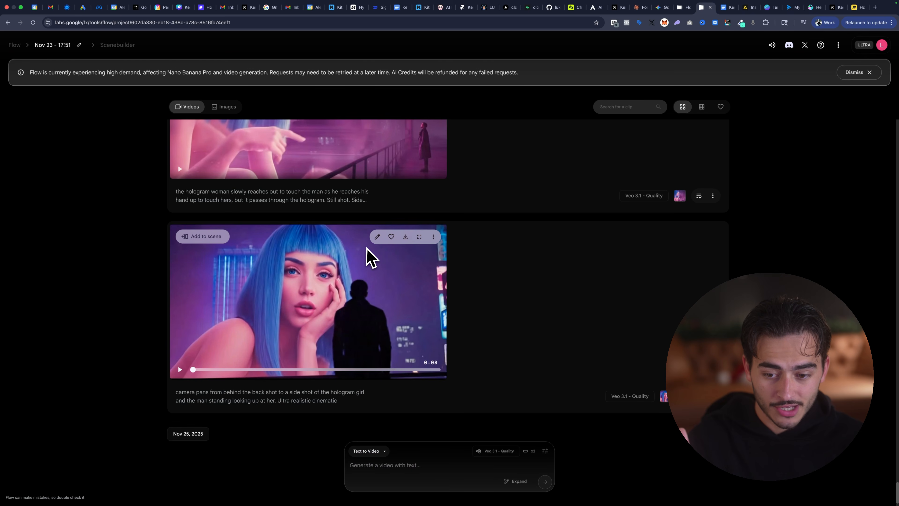
{"action": "scroll", "coordinate": [370, 256], "scroll_direction": "up", "scroll_amount": 5}
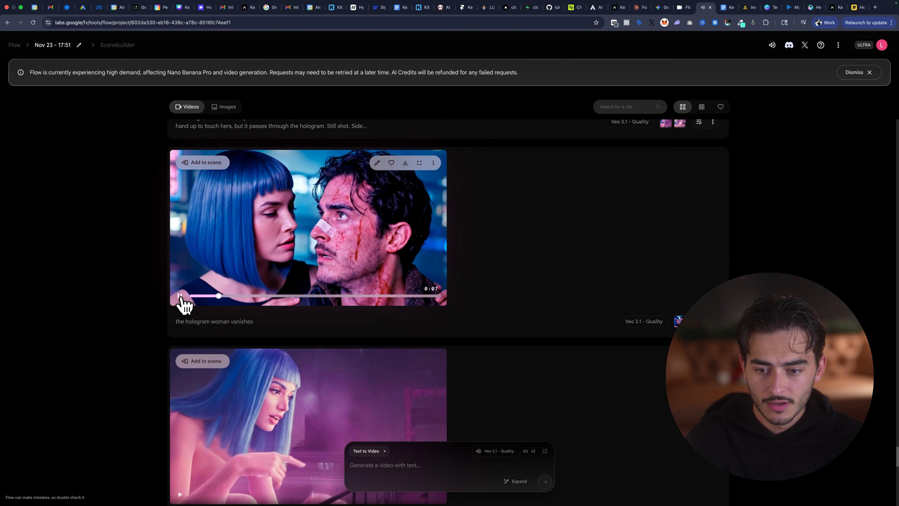
{"action": "left_click", "coordinate": [181, 298]}
{"action": "scroll", "coordinate": [357, 233], "scroll_direction": "down", "scroll_amount": 15}
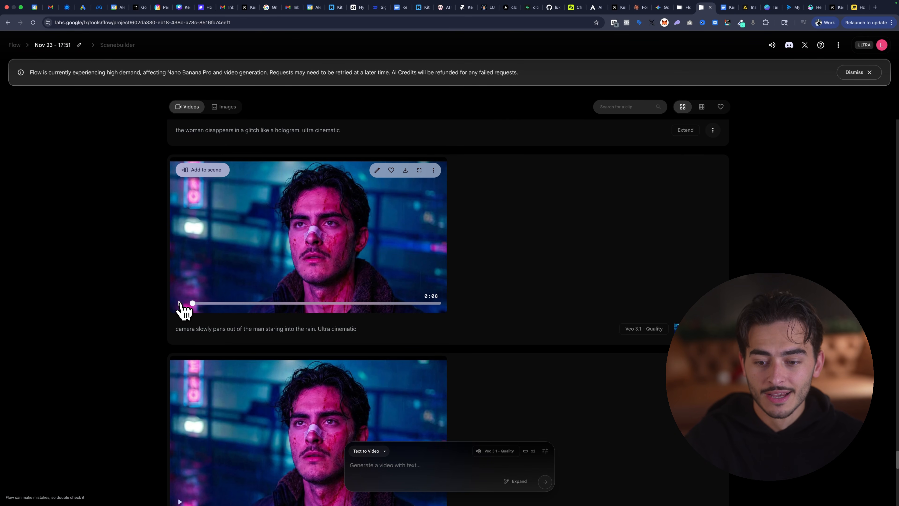
{"action": "left_click", "coordinate": [180, 303]}
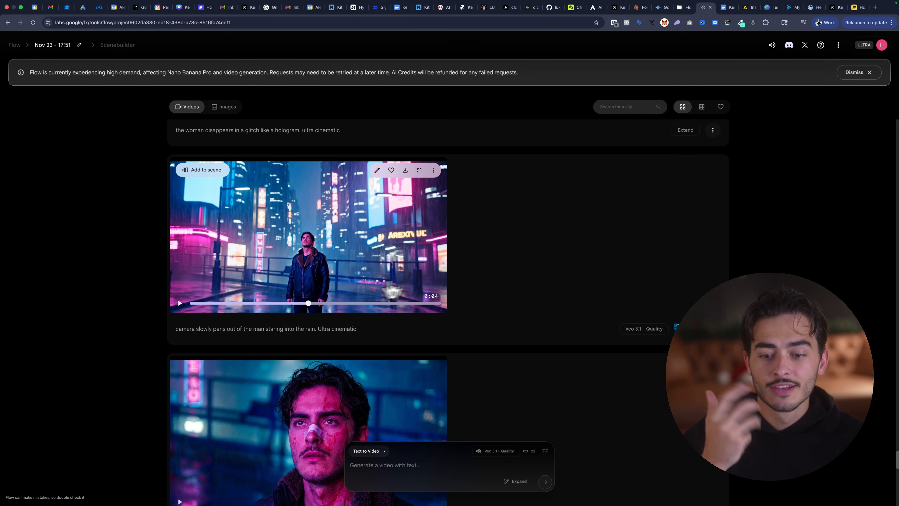
Step: Find and play the clip where the woman disappears as a hologram and reappears with a hand on the man's shoulder
{"action": "scroll", "coordinate": [459, 252], "scroll_direction": "up", "scroll_amount": 15}
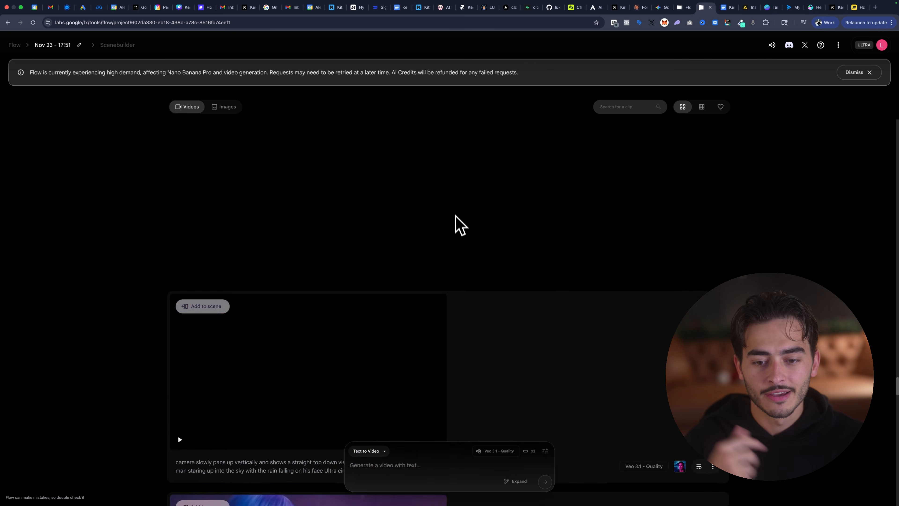
{"action": "scroll", "coordinate": [443, 229], "scroll_direction": "down", "scroll_amount": 20}
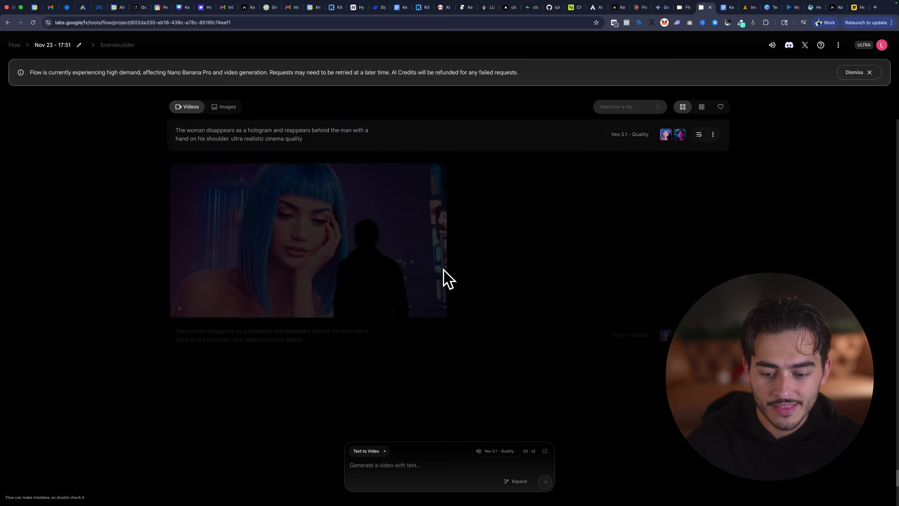
{"action": "scroll", "coordinate": [517, 236], "scroll_direction": "up", "scroll_amount": 3}
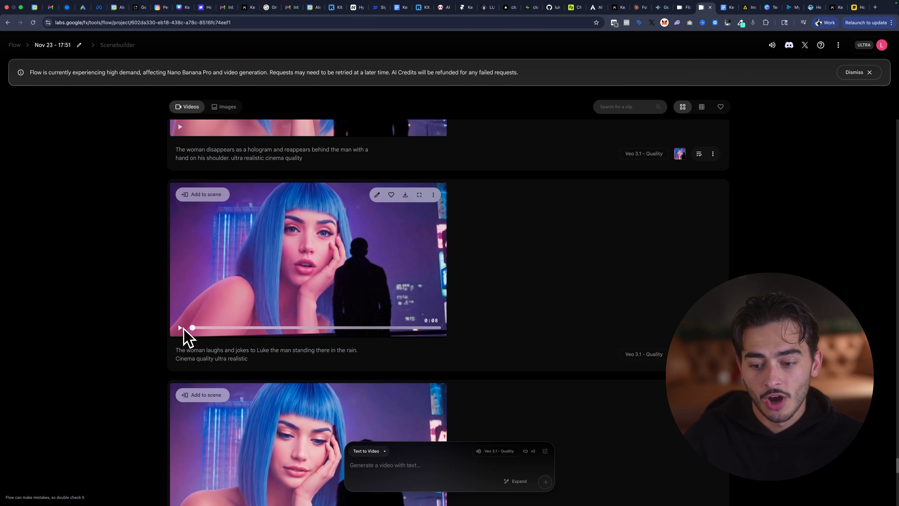
{"action": "scroll", "coordinate": [264, 315], "scroll_direction": "down", "scroll_amount": 15}
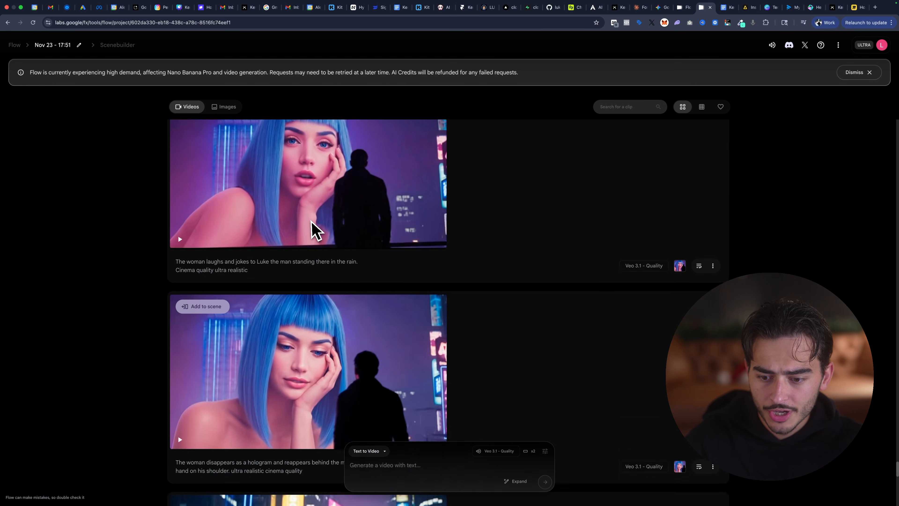
{"action": "scroll", "coordinate": [337, 338], "scroll_direction": "down", "scroll_amount": 5}
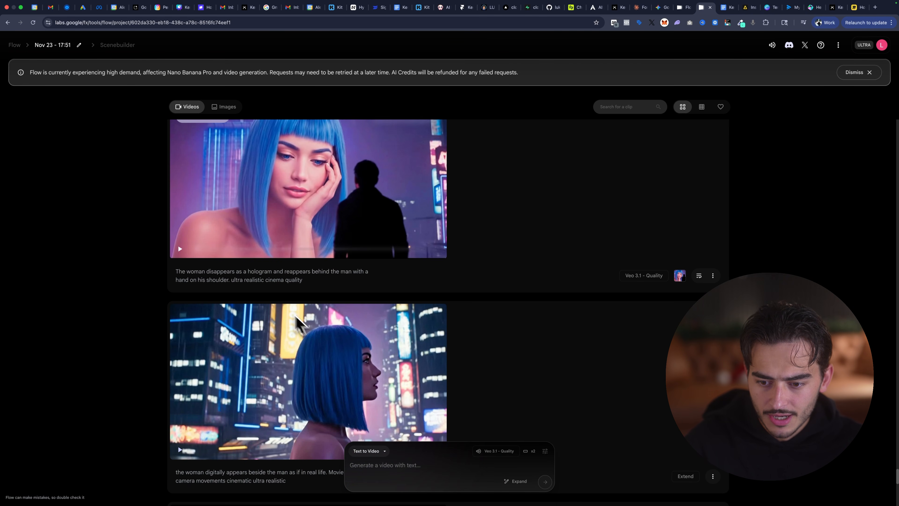
{"action": "scroll", "coordinate": [248, 294], "scroll_direction": "up", "scroll_amount": 1}
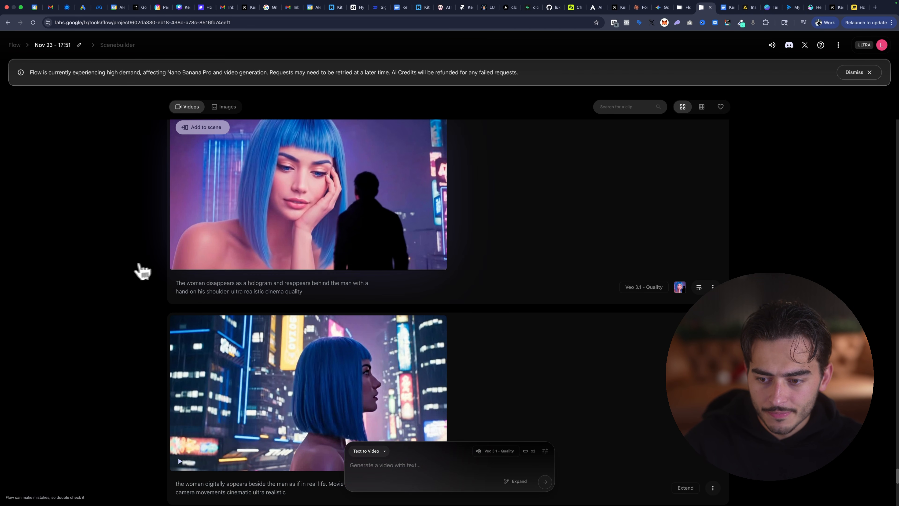
{"action": "scroll", "coordinate": [142, 269], "scroll_direction": "up", "scroll_amount": 3}
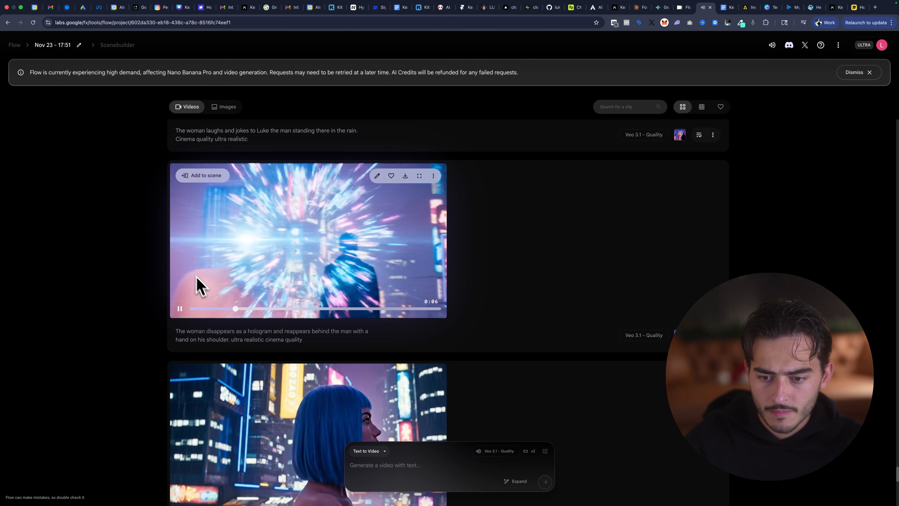
{"action": "left_click", "coordinate": [179, 308]}
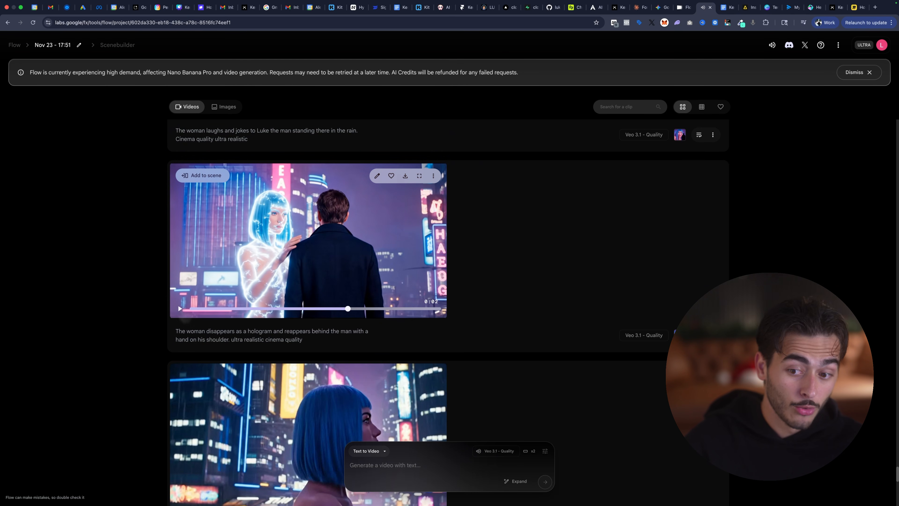
Step: Play the "Recreate the blade runner 2047 scene" clip and the one where the blue haired woman appears next to the man
{"action": "scroll", "coordinate": [179, 305], "scroll_direction": "down", "scroll_amount": 10}
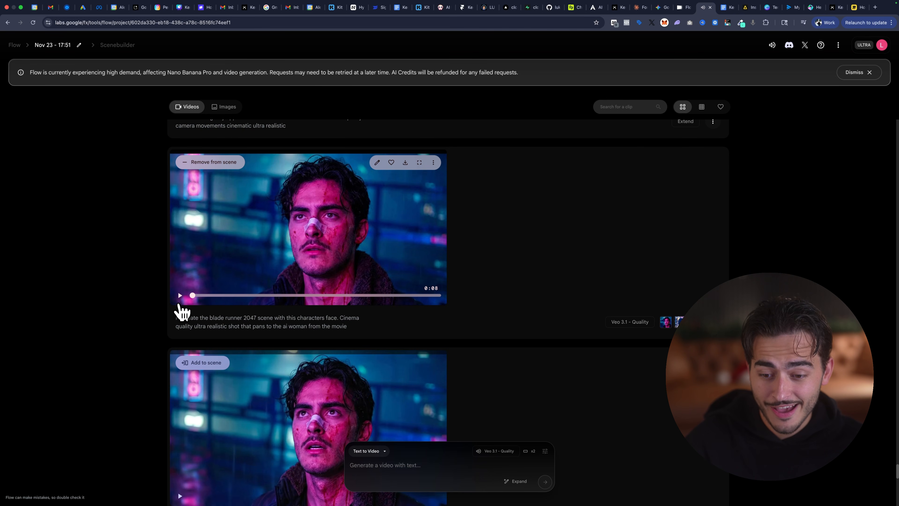
{"action": "left_click", "coordinate": [180, 297]}
{"action": "scroll", "coordinate": [178, 301], "scroll_direction": "down", "scroll_amount": 7}
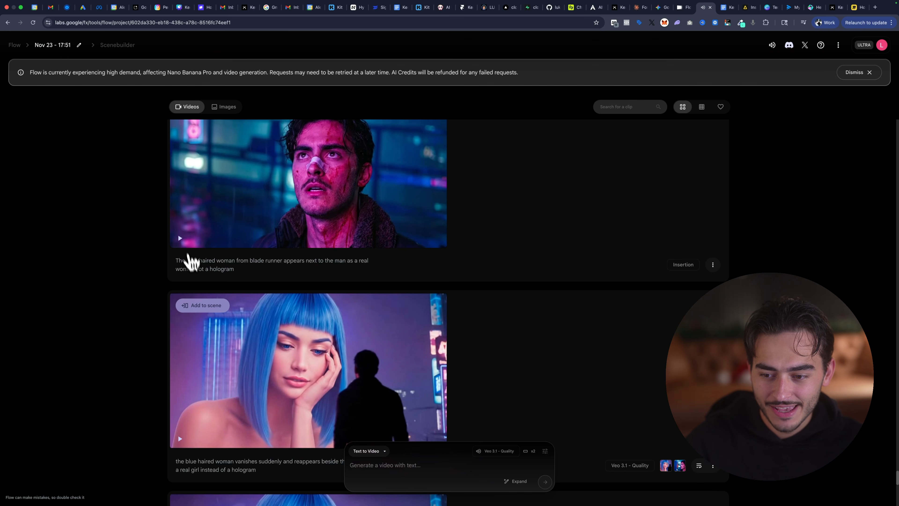
{"action": "scroll", "coordinate": [185, 248], "scroll_direction": "up", "scroll_amount": 3}
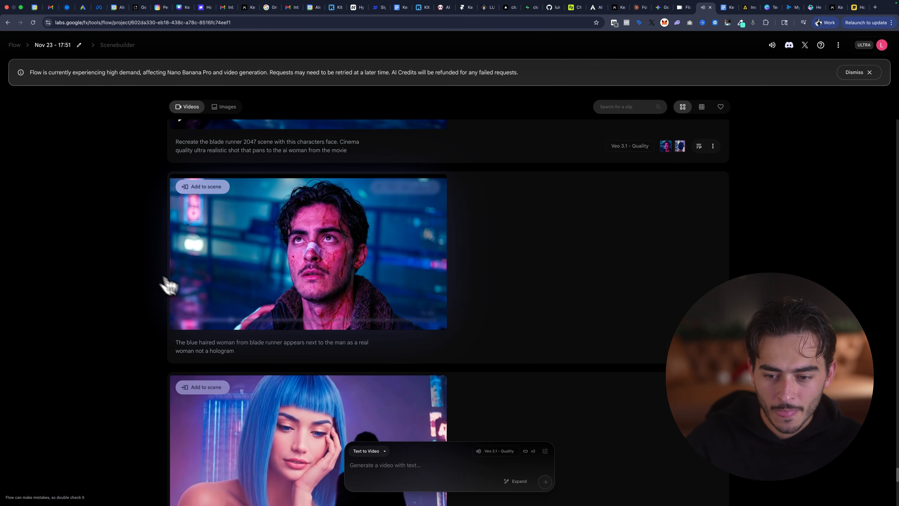
{"action": "scroll", "coordinate": [260, 281], "scroll_direction": "up", "scroll_amount": 1}
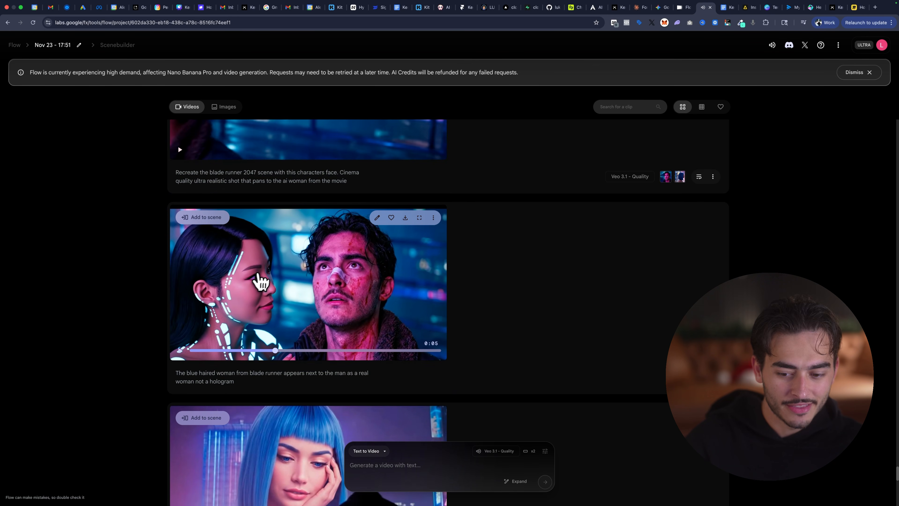
Step: Find and play the clip where the woman disappears as a hologram and reappears behind the man, built from first and last frames
{"action": "scroll", "coordinate": [260, 278], "scroll_direction": "up", "scroll_amount": 15}
{"action": "scroll", "coordinate": [262, 270], "scroll_direction": "down", "scroll_amount": 10}
{"action": "scroll", "coordinate": [265, 279], "scroll_direction": "up", "scroll_amount": 1}
{"action": "left_click", "coordinate": [179, 297]}
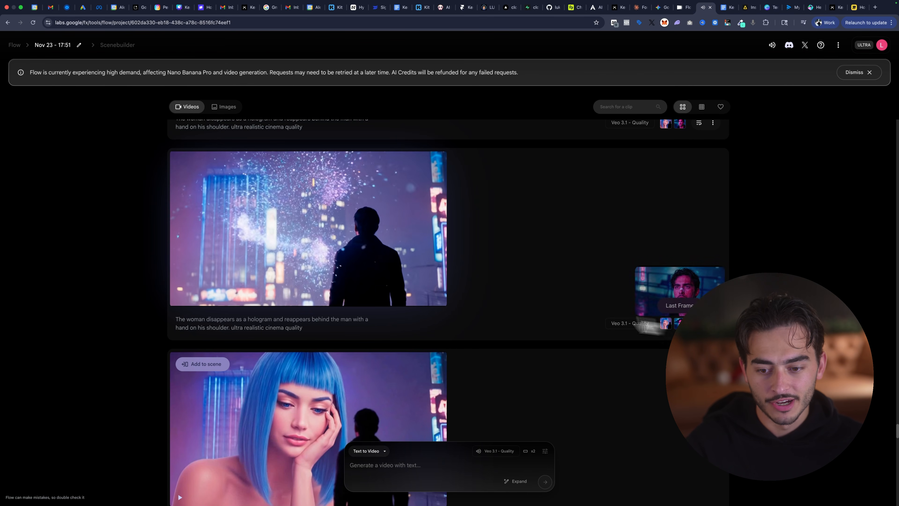
{"action": "left_click", "coordinate": [180, 297]}
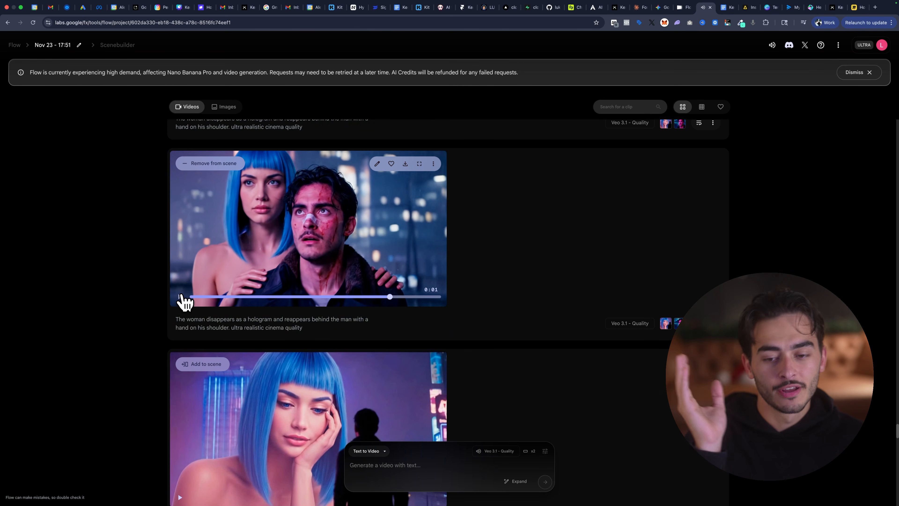
{"action": "scroll", "coordinate": [353, 262], "scroll_direction": "up", "scroll_amount": 1}
{"action": "mouse_move", "coordinate": [381, 306]}
{"action": "left_mouse_down"}
{"action": "mouse_move", "coordinate": [340, 307]}
{"action": "mouse_move", "coordinate": [383, 307]}
{"action": "left_mouse_up"}
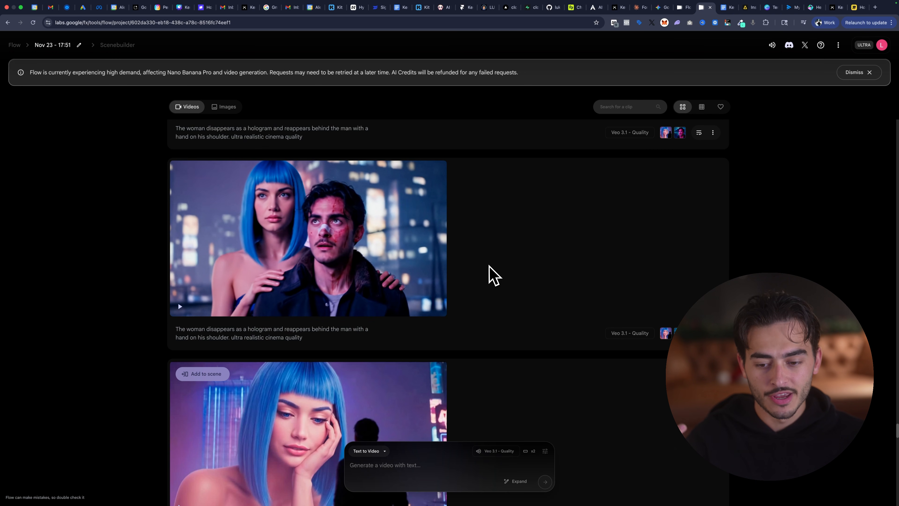
{"action": "mouse_move", "coordinate": [383, 306]}
{"action": "left_mouse_down"}
{"action": "mouse_move", "coordinate": [367, 306]}
{"action": "mouse_move", "coordinate": [382, 305]}
{"action": "left_mouse_up"}
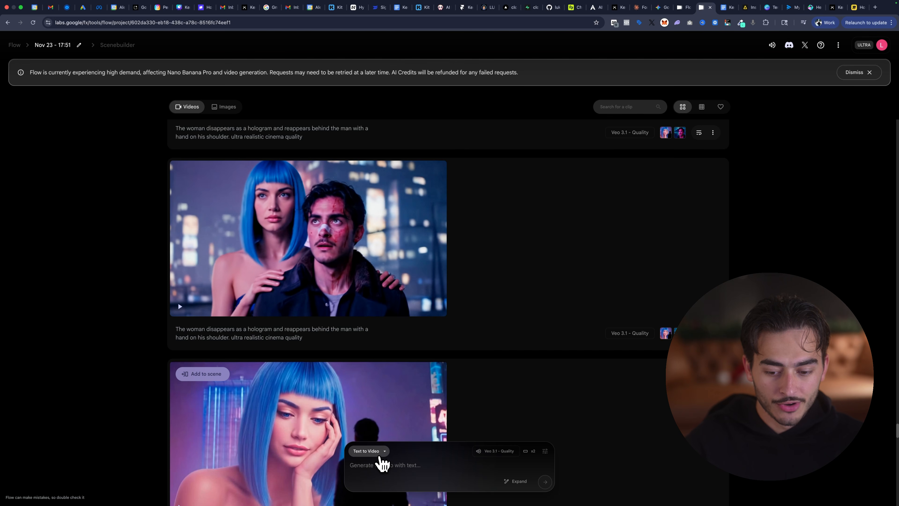
Step: Switch the generation mode to Frames to Video and open the image picker for the first frame
{"action": "left_click", "coordinate": [375, 454]}
{"action": "left_click", "coordinate": [368, 400]}
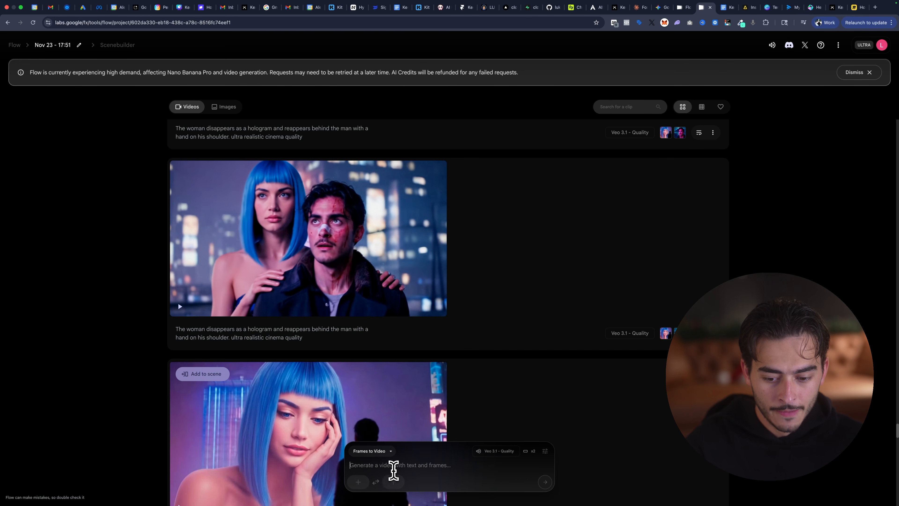
{"action": "left_click", "coordinate": [365, 481]}
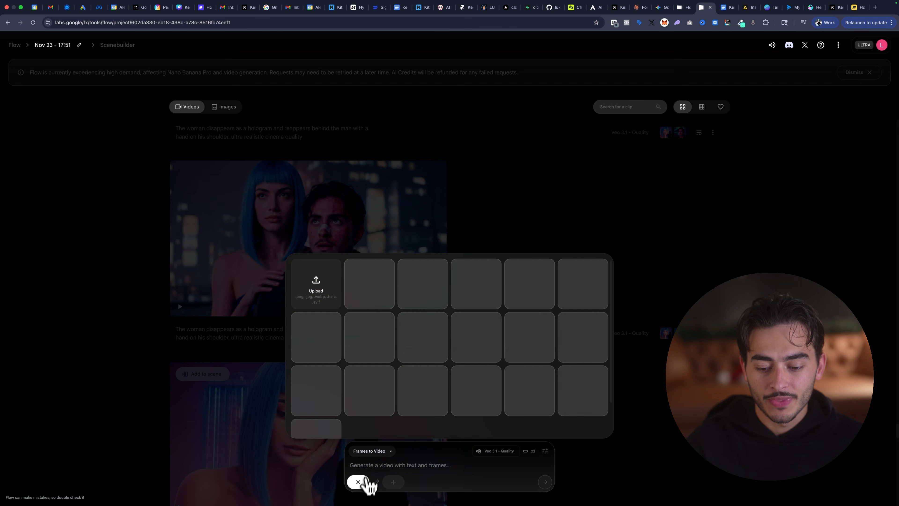
Step: Examine the stored frame images of the man and the blue-haired woman, and close the image picker without choosing one
{"action": "scroll", "coordinate": [445, 301], "scroll_direction": "down", "scroll_amount": 4}
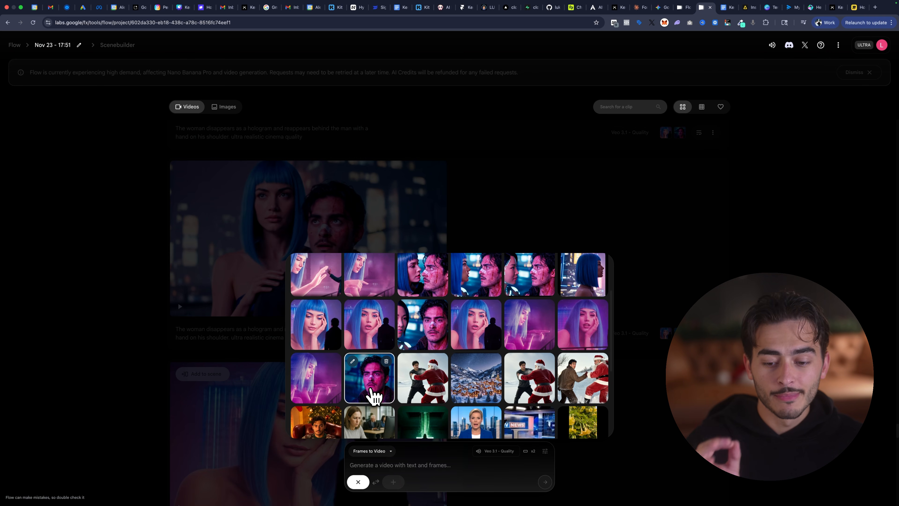
{"action": "scroll", "coordinate": [372, 393], "scroll_direction": "up", "scroll_amount": 1}
{"action": "scroll", "coordinate": [375, 394], "scroll_direction": "up", "scroll_amount": 1}
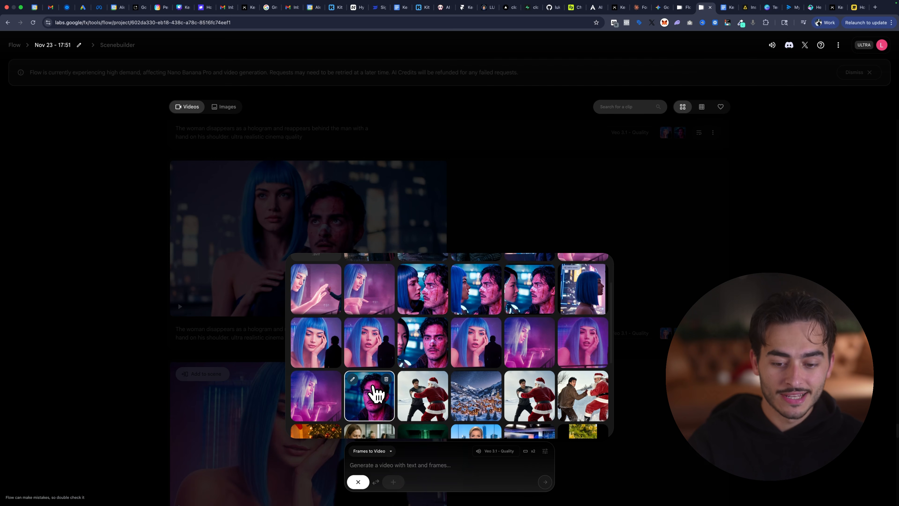
{"action": "scroll", "coordinate": [442, 362], "scroll_direction": "up", "scroll_amount": 1}
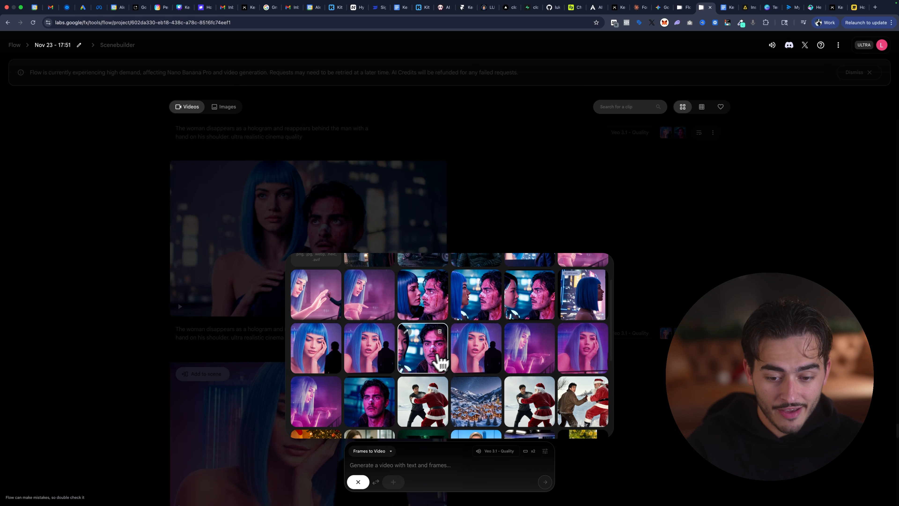
{"action": "scroll", "coordinate": [430, 355], "scroll_direction": "up", "scroll_amount": 1}
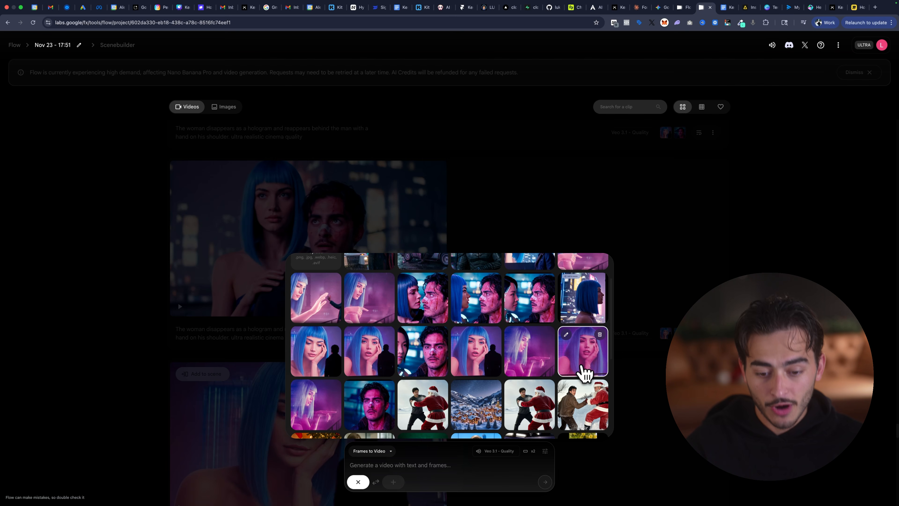
{"action": "scroll", "coordinate": [584, 377], "scroll_direction": "up", "scroll_amount": 1}
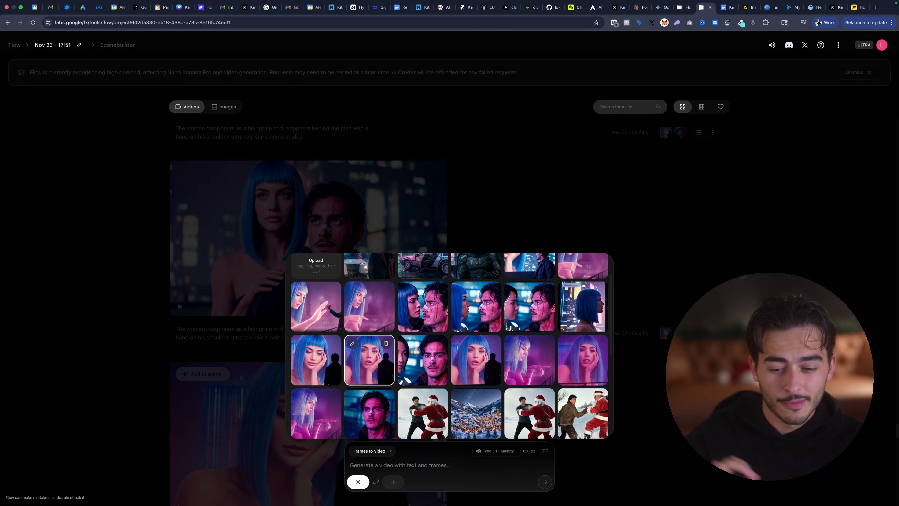
{"action": "scroll", "coordinate": [390, 372], "scroll_direction": "up", "scroll_amount": 2}
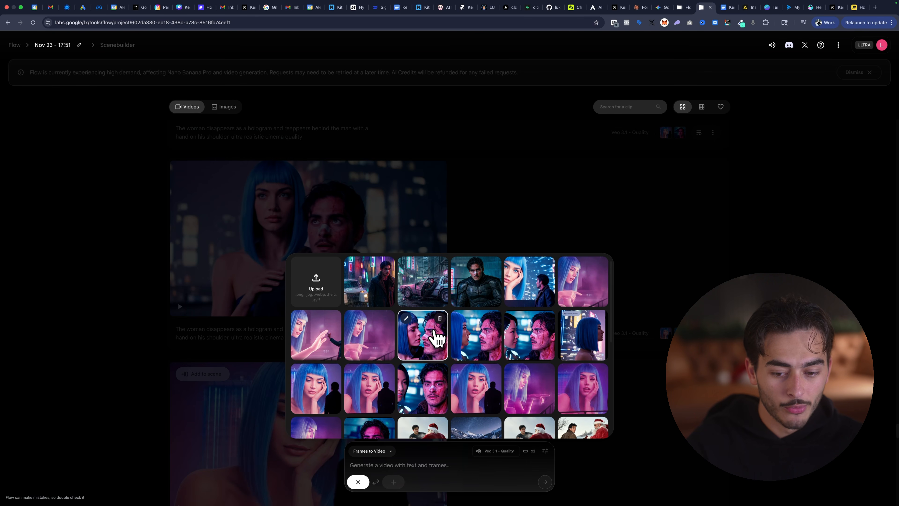
{"action": "scroll", "coordinate": [432, 341], "scroll_direction": "up", "scroll_amount": 1}
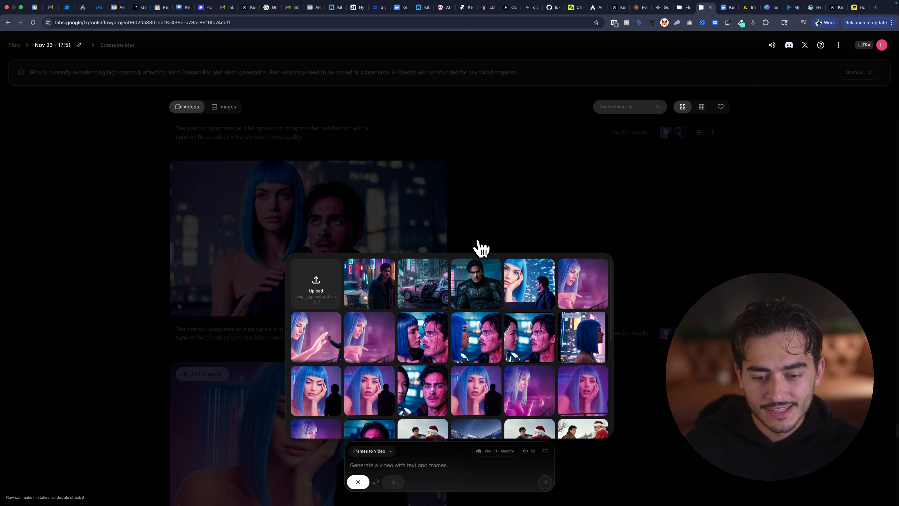
{"action": "scroll", "coordinate": [467, 283], "scroll_direction": "down", "scroll_amount": 3}
{"action": "scroll", "coordinate": [454, 309], "scroll_direction": "up", "scroll_amount": 3}
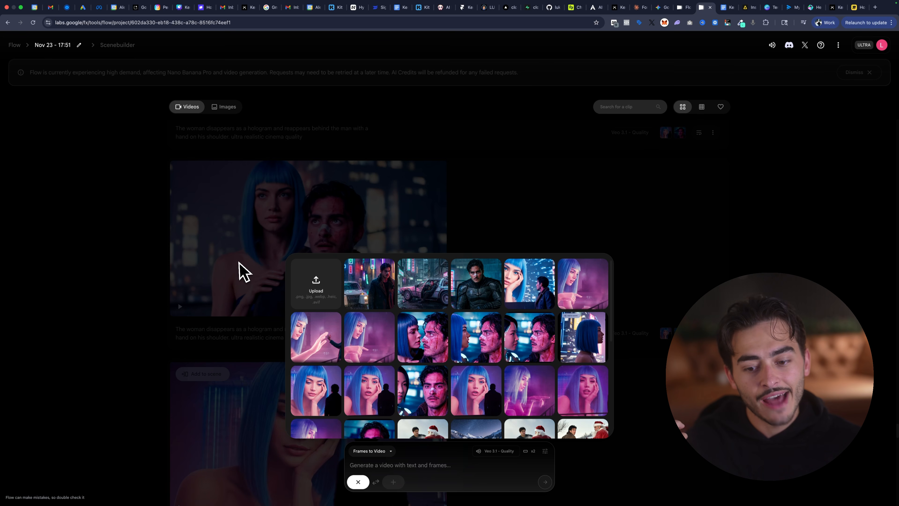
{"action": "left_click", "coordinate": [148, 249]}
Step: Find the clips of the man getting out of a cyberpunk vintage car and check their prompts and source frame
{"action": "scroll", "coordinate": [327, 227], "scroll_direction": "down", "scroll_amount": 10}
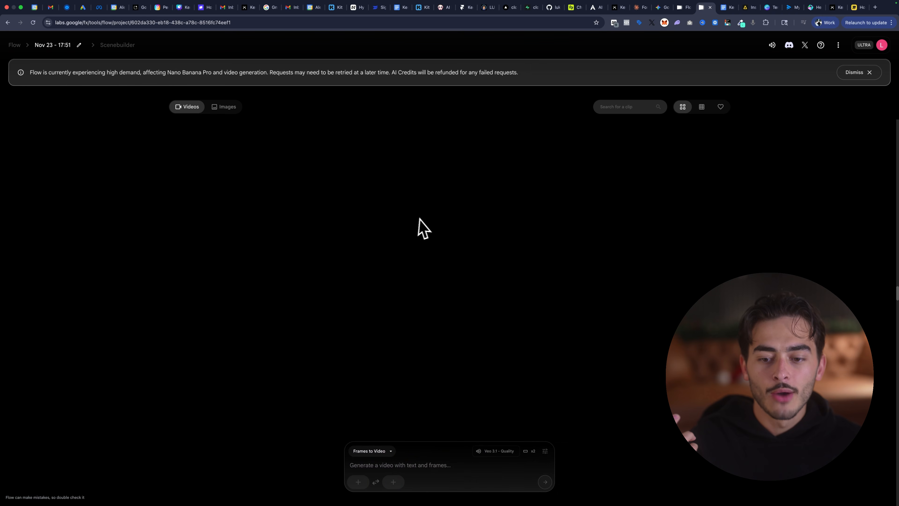
{"action": "scroll", "coordinate": [499, 261], "scroll_direction": "down", "scroll_amount": 10}
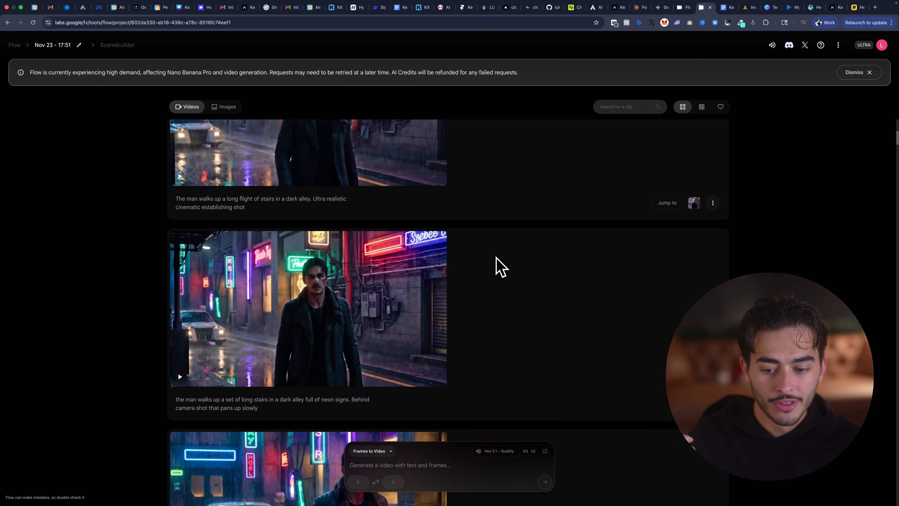
{"action": "scroll", "coordinate": [496, 264], "scroll_direction": "down", "scroll_amount": 8}
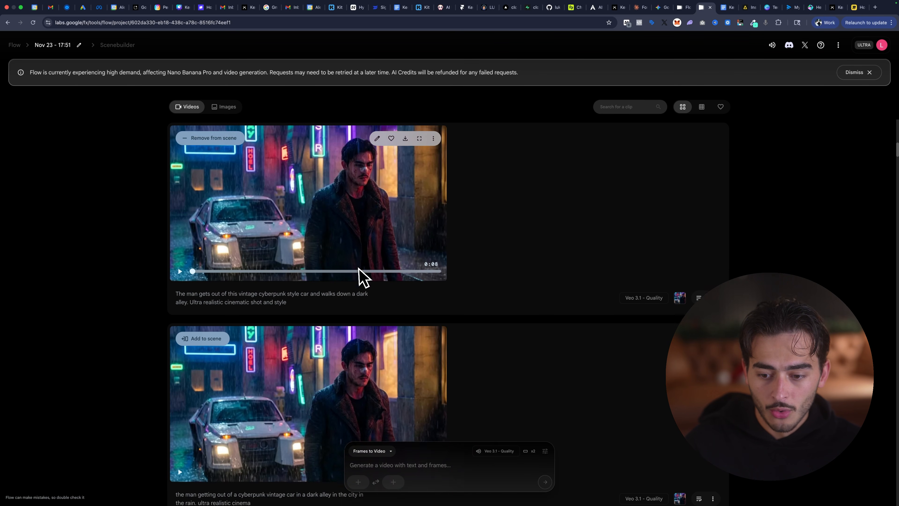
{"action": "scroll", "coordinate": [568, 261], "scroll_direction": "down", "scroll_amount": 5}
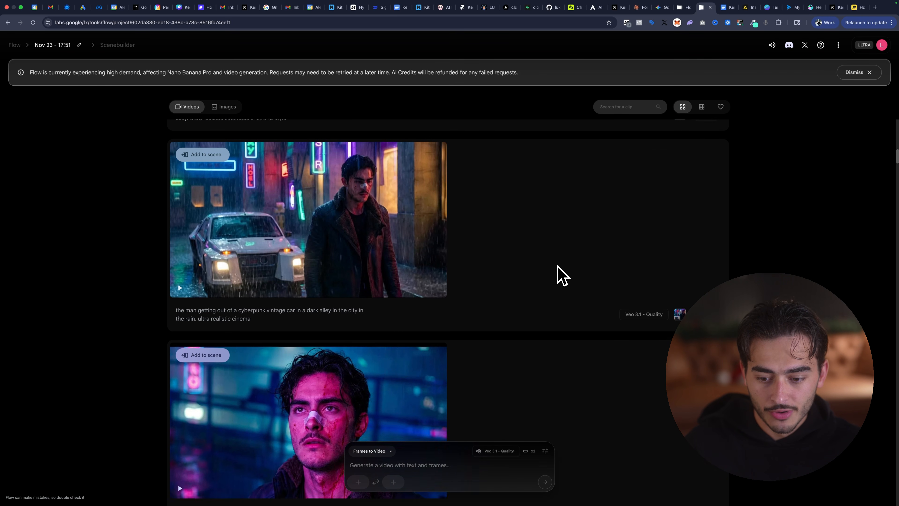
{"action": "mouse_move", "coordinate": [680, 337]}
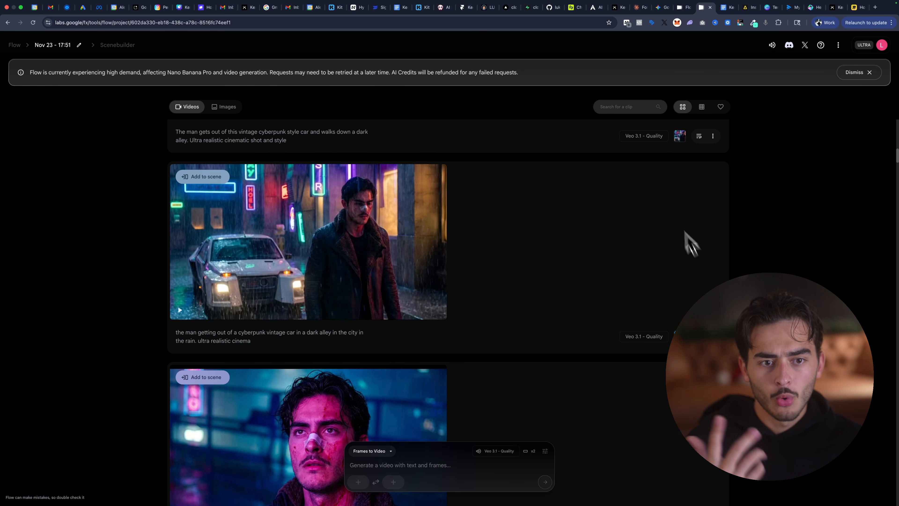
Step: Switch to Gemini and review the prompt and image of the guy getting into a cyberpunk bladerunner vintage car
{"action": "left_click", "coordinate": [660, 7]}
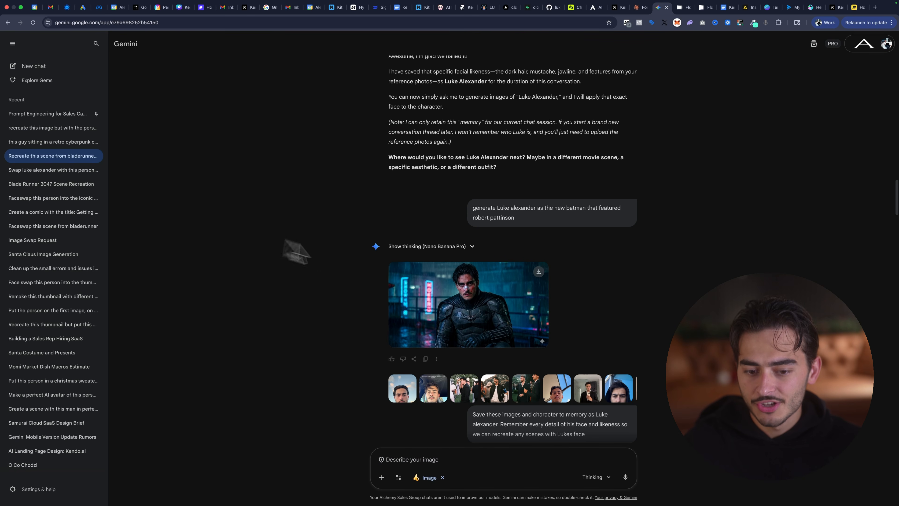
{"action": "scroll", "coordinate": [411, 258], "scroll_direction": "down", "scroll_amount": 15}
{"action": "scroll", "coordinate": [411, 257], "scroll_direction": "down", "scroll_amount": 10}
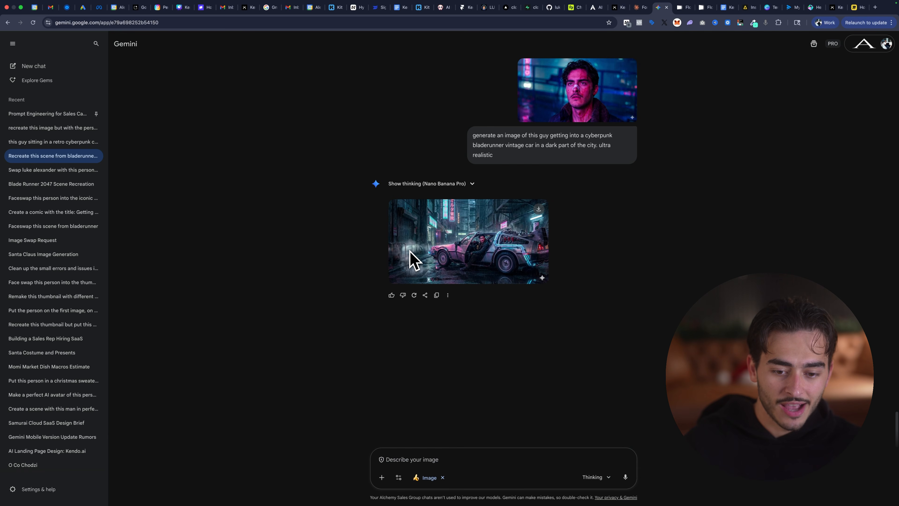
{"action": "scroll", "coordinate": [626, 273], "scroll_direction": "up", "scroll_amount": 5}
{"action": "scroll", "coordinate": [630, 273], "scroll_direction": "down", "scroll_amount": 3}
{"action": "scroll", "coordinate": [573, 283], "scroll_direction": "down", "scroll_amount": 2}
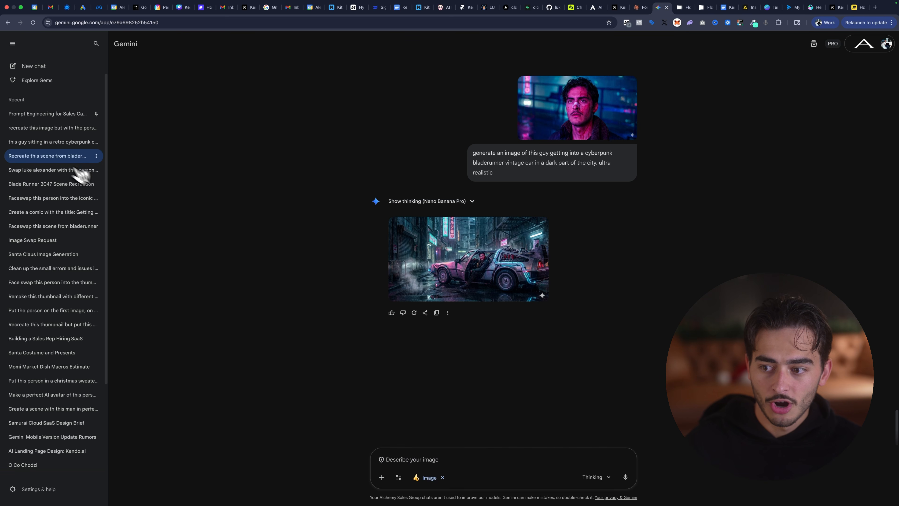
Step: Open the retro cyberpunk car chat and view the daytime reference image and the generated night-time version enlarged
{"action": "left_click", "coordinate": [53, 143]}
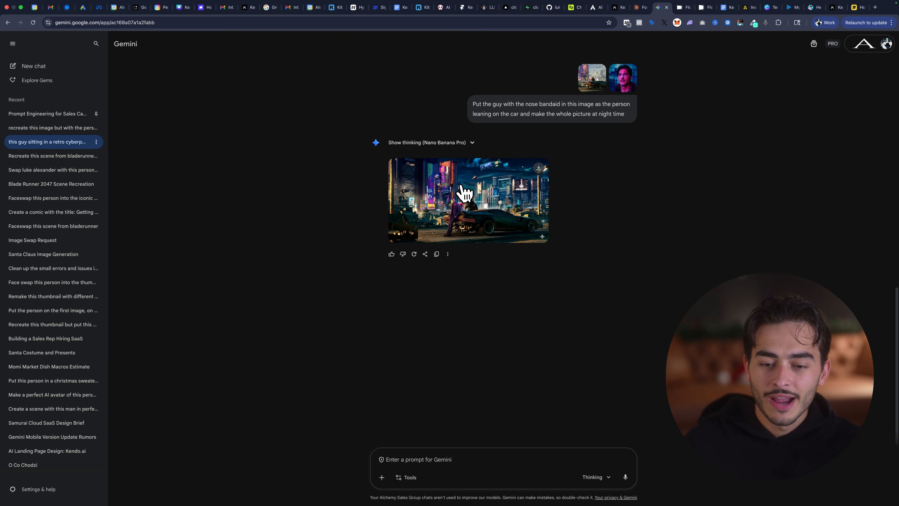
{"action": "scroll", "coordinate": [574, 211], "scroll_direction": "up", "scroll_amount": 3}
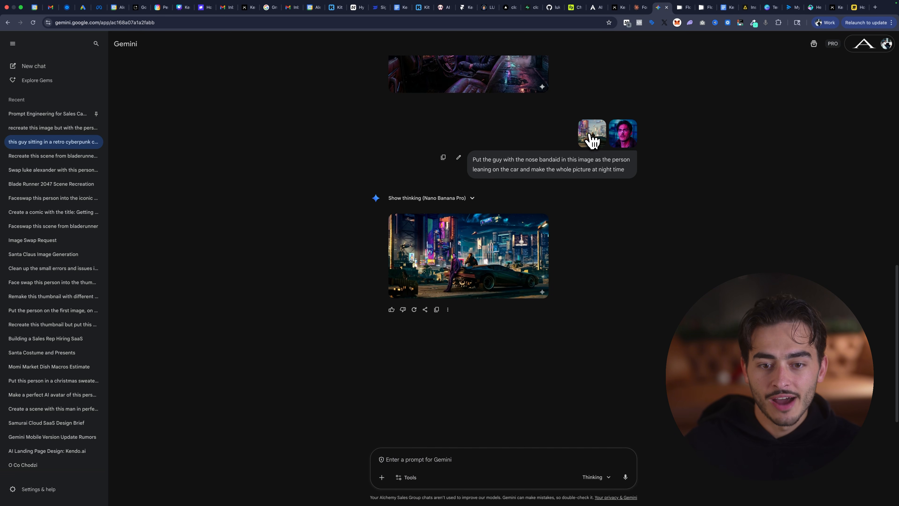
{"action": "left_click", "coordinate": [591, 141]}
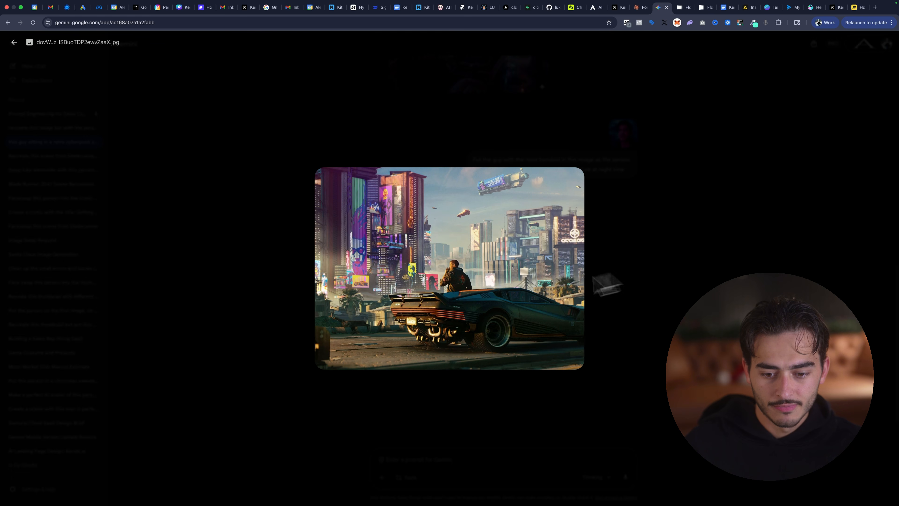
{"action": "left_click", "coordinate": [619, 267]}
{"action": "left_click", "coordinate": [473, 273]}
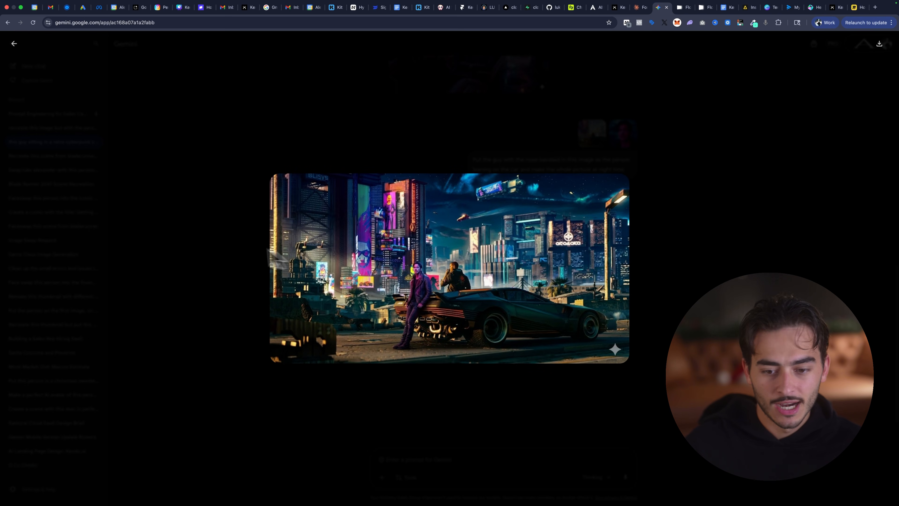
{"action": "left_click", "coordinate": [238, 249]}
{"action": "scroll", "coordinate": [707, 185], "scroll_direction": "up", "scroll_amount": 1}
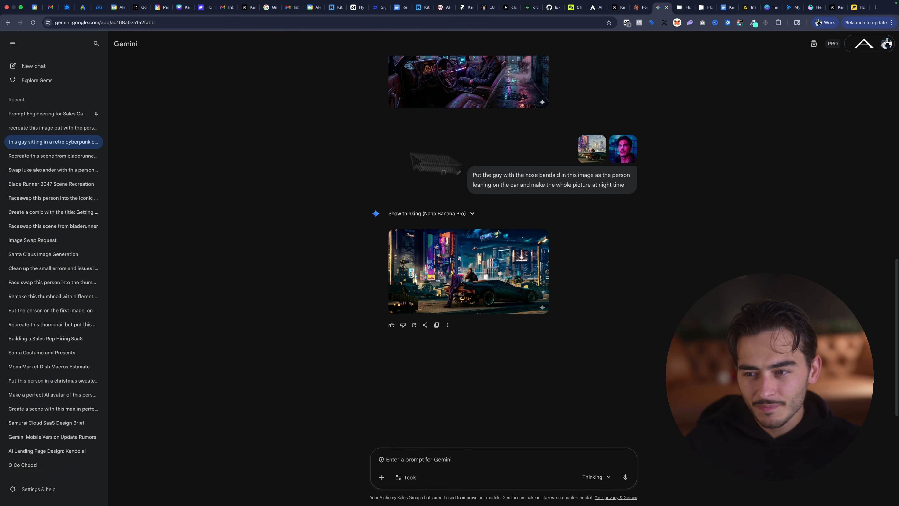
Step: Open the "recreate this image but with the person with the bandaid" chat and enlarge its snowy street and nose-bandaid portrait references
{"action": "left_click", "coordinate": [57, 130]}
{"action": "scroll", "coordinate": [547, 212], "scroll_direction": "up", "scroll_amount": 5}
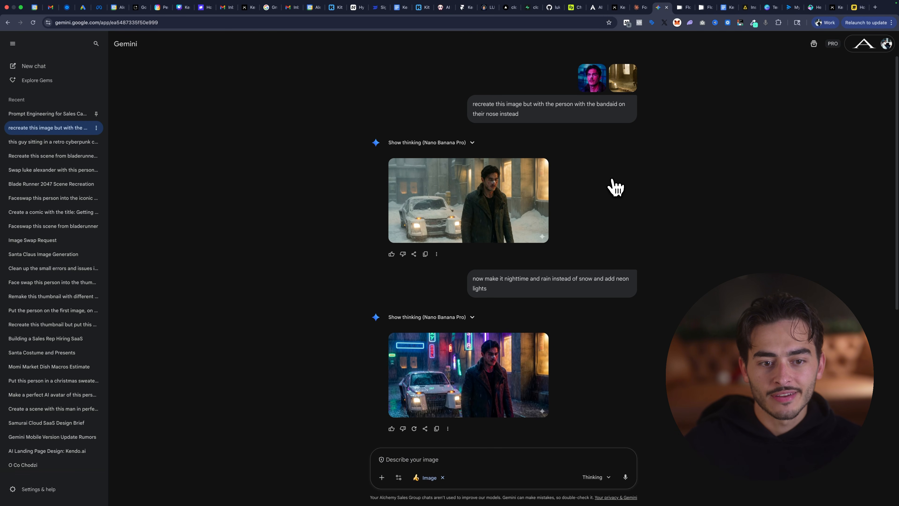
{"action": "left_click", "coordinate": [625, 83]}
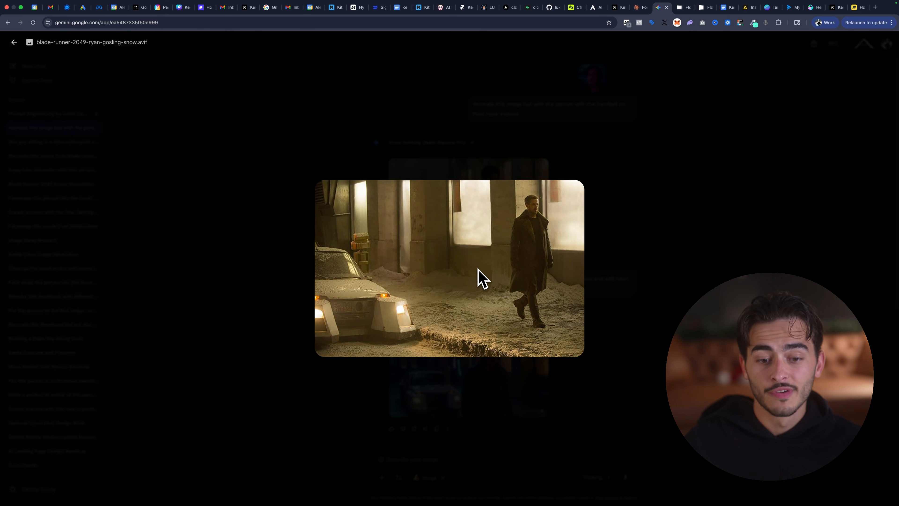
{"action": "left_click", "coordinate": [615, 262]}
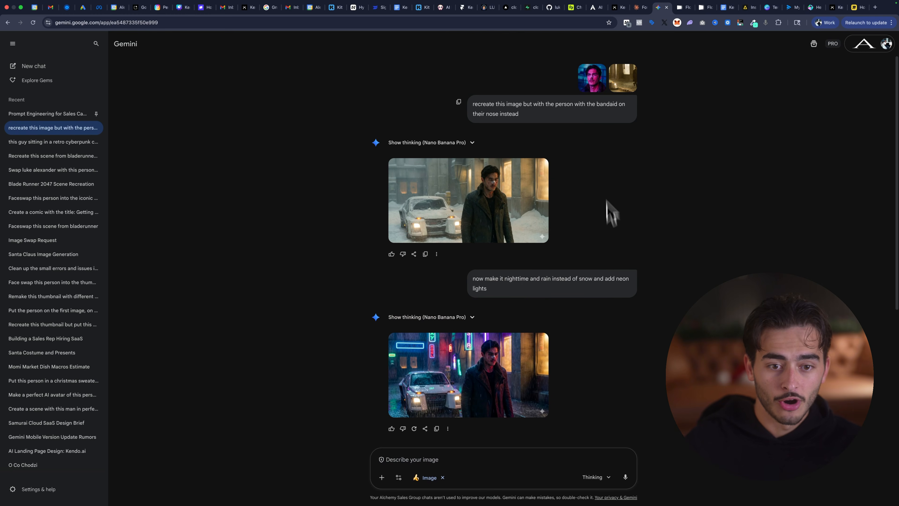
{"action": "left_click", "coordinate": [598, 90]}
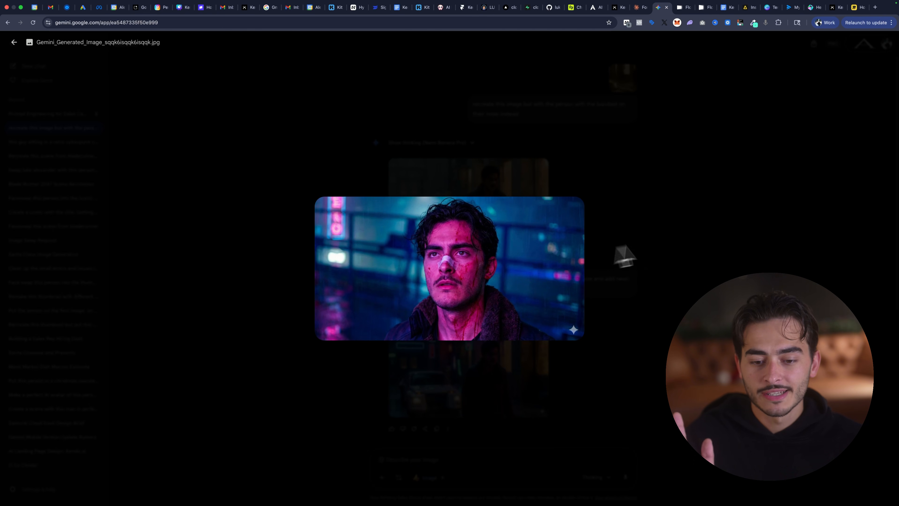
Step: View the generated snowy street image and its nighttime rain version with neon lights enlarged
{"action": "left_click", "coordinate": [614, 258]}
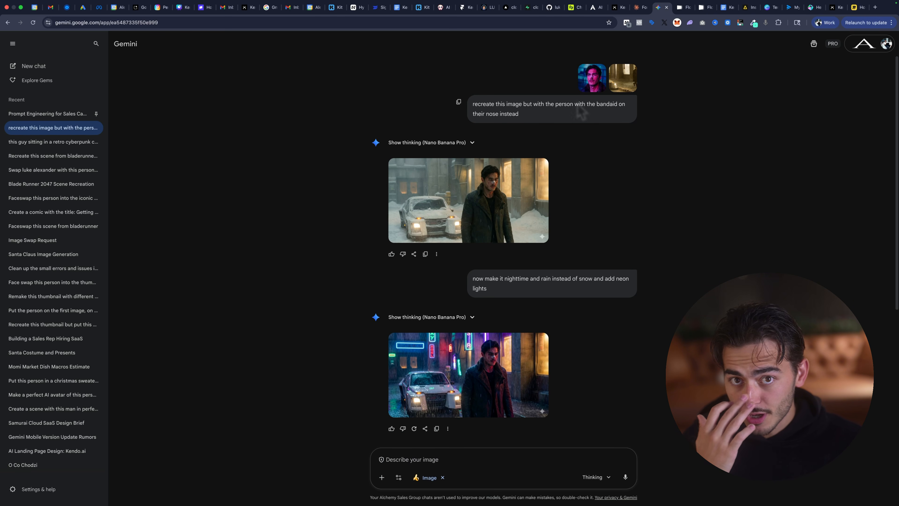
{"action": "left_click", "coordinate": [480, 204]}
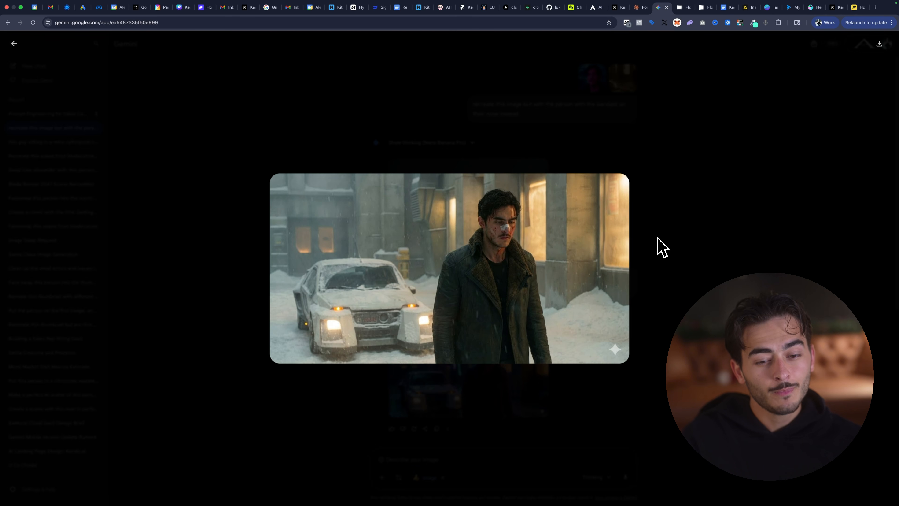
{"action": "left_click", "coordinate": [686, 251]}
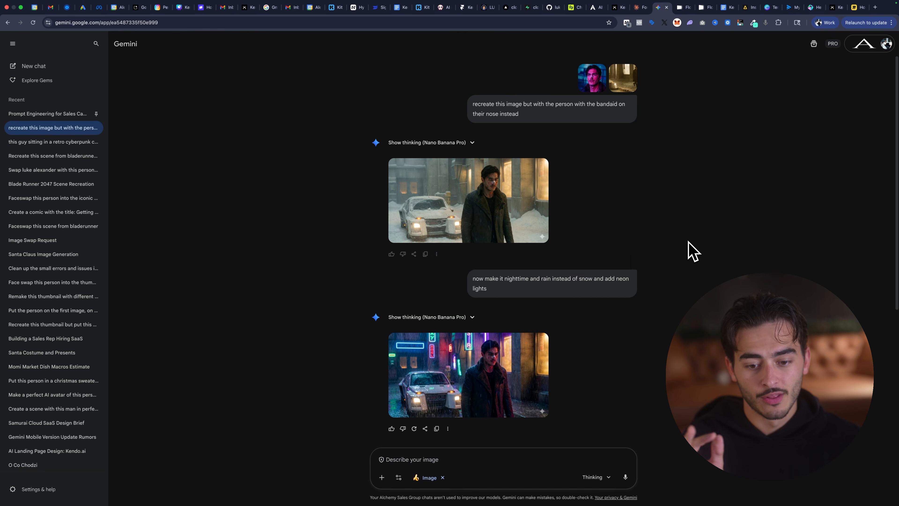
{"action": "scroll", "coordinate": [622, 246], "scroll_direction": "down", "scroll_amount": 3}
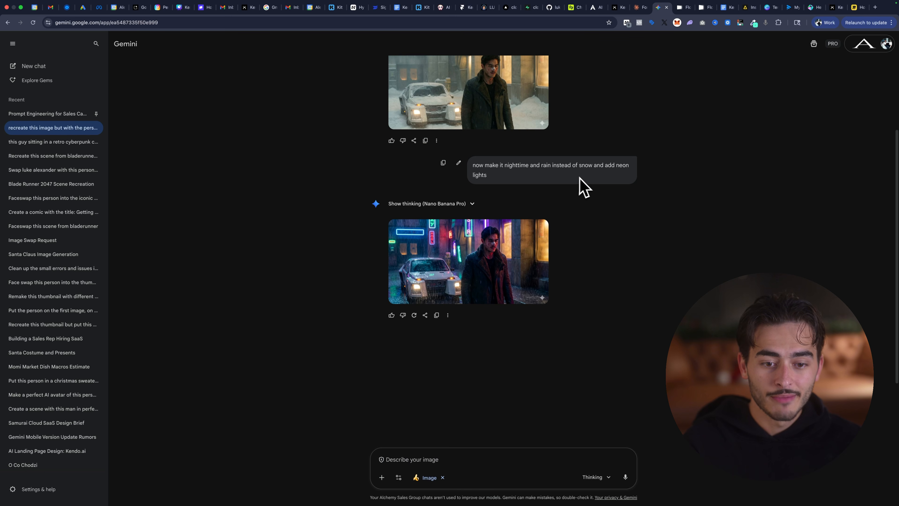
{"action": "left_click", "coordinate": [480, 256]}
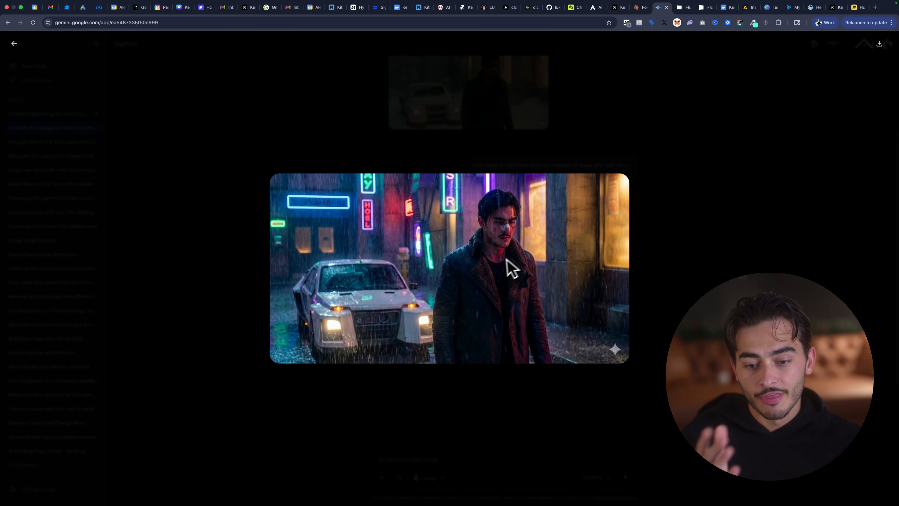
Step: Switch to Flow and scrub through the clip of the man getting out of a cyberpunk vintage car in a dark alley
{"action": "left_click", "coordinate": [704, 7]}
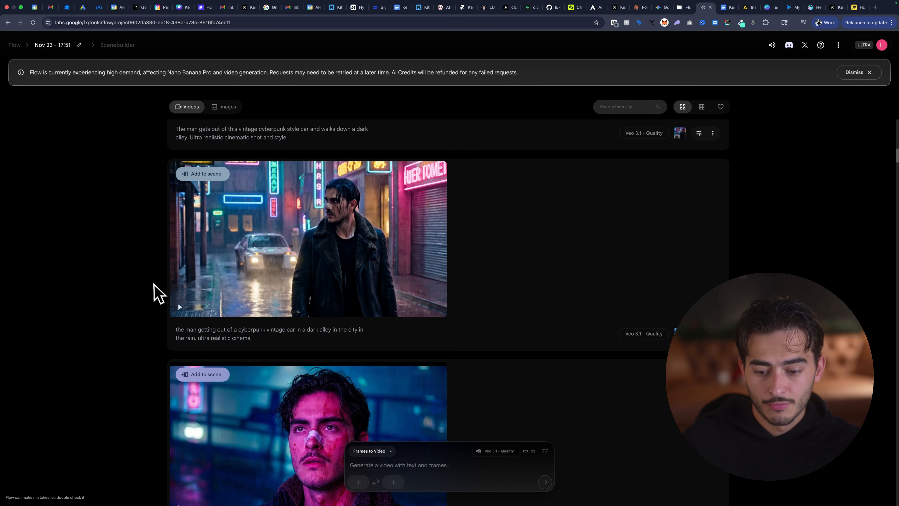
{"action": "scroll", "coordinate": [153, 291], "scroll_direction": "down", "scroll_amount": 4}
{"action": "scroll", "coordinate": [203, 298], "scroll_direction": "down", "scroll_amount": 3}
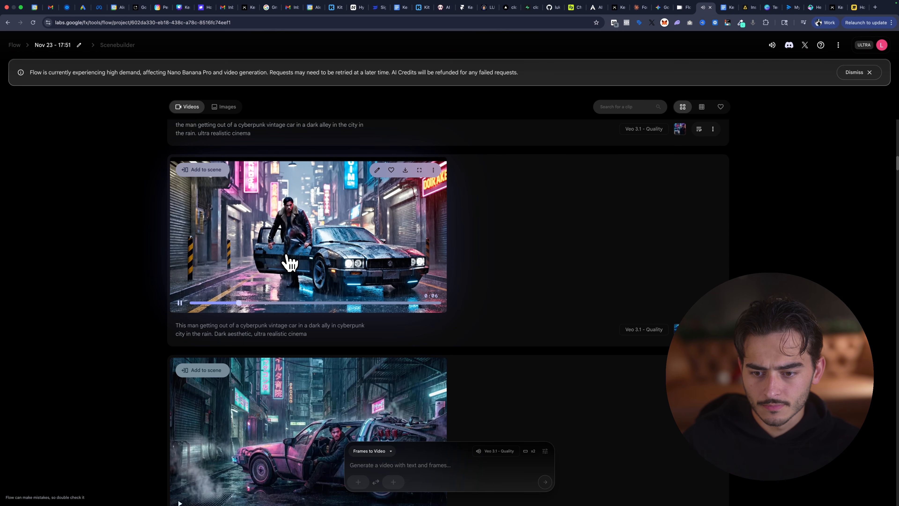
{"action": "left_click", "coordinate": [309, 255]}
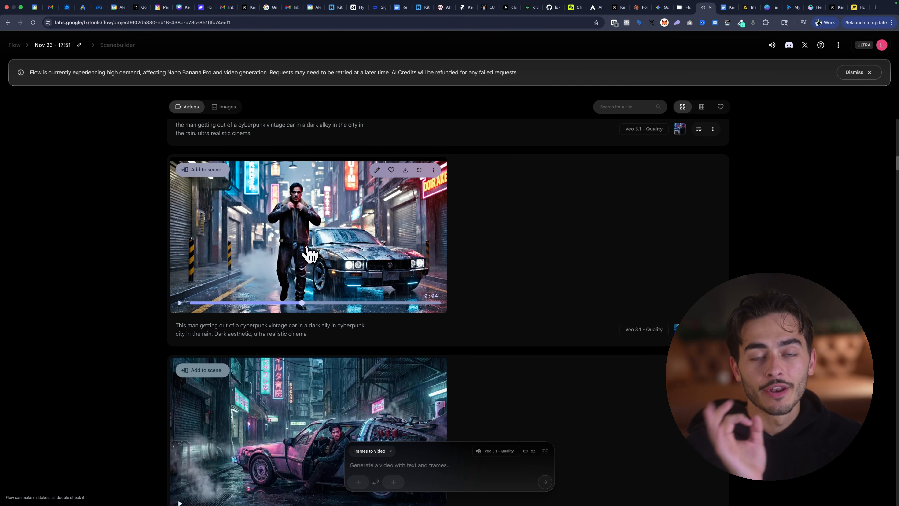
{"action": "mouse_move", "coordinate": [678, 329]}
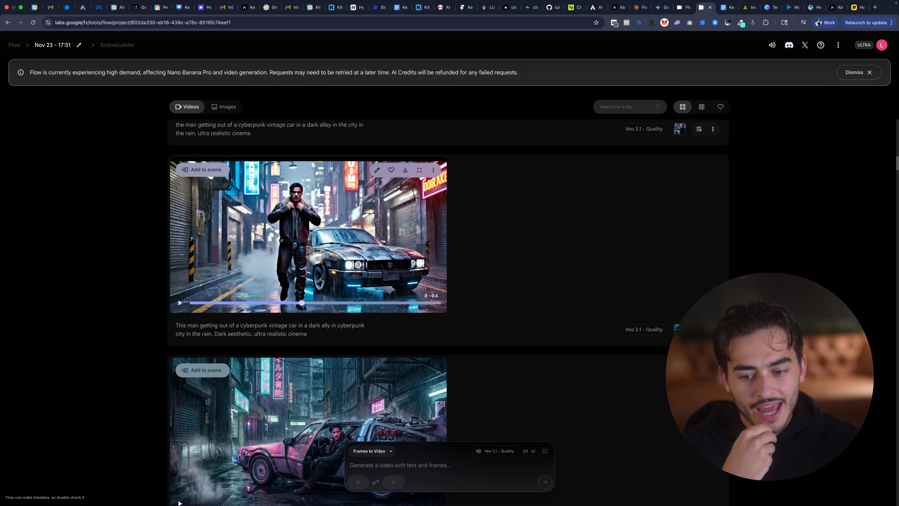
{"action": "left_click", "coordinate": [242, 303]}
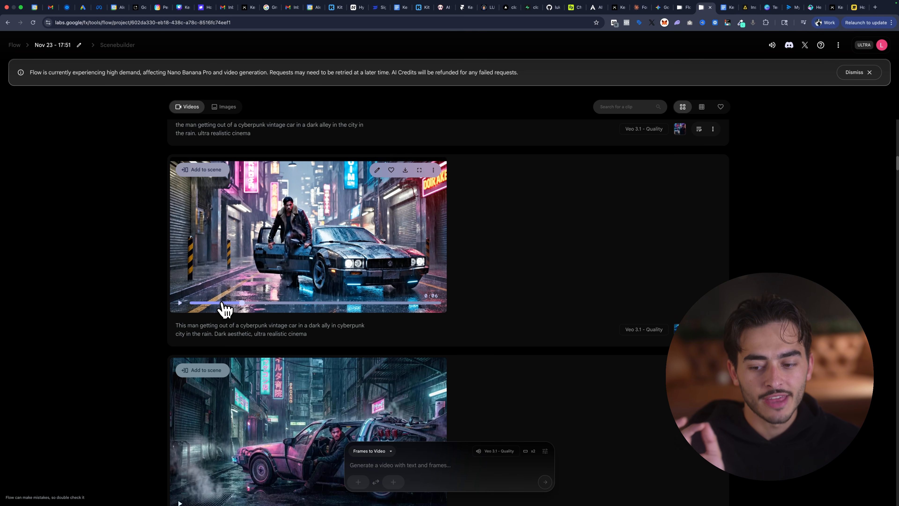
{"action": "left_click_drag", "start_coordinate": [221, 303], "coordinate": [215, 295]}
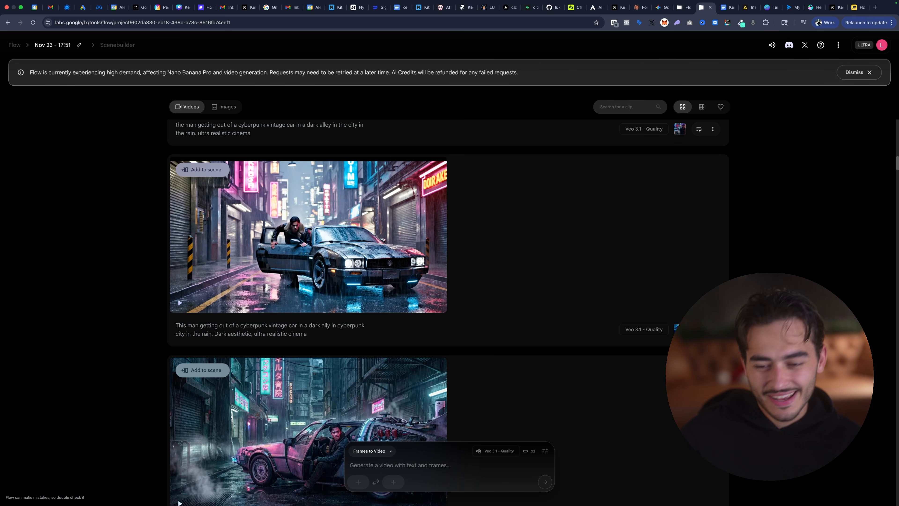
{"action": "left_click", "coordinate": [272, 302]}
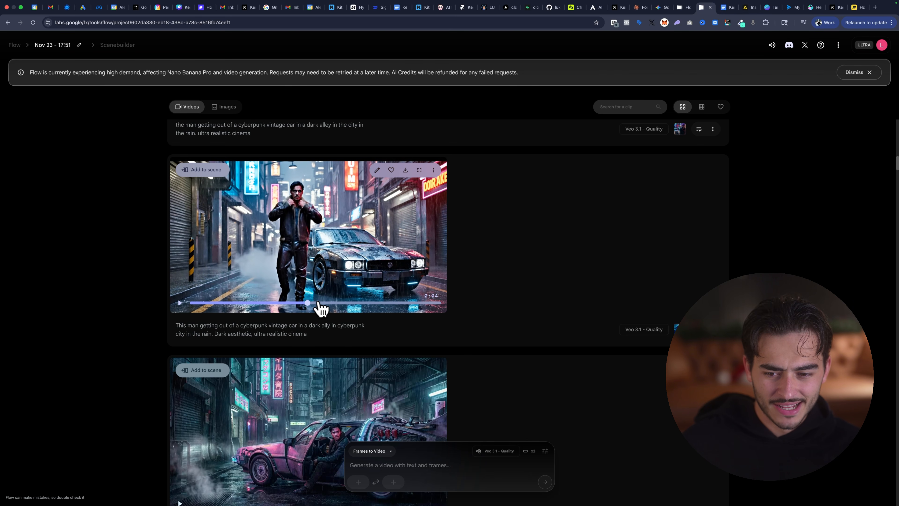
{"action": "left_click_drag", "start_coordinate": [336, 303], "coordinate": [356, 294]}
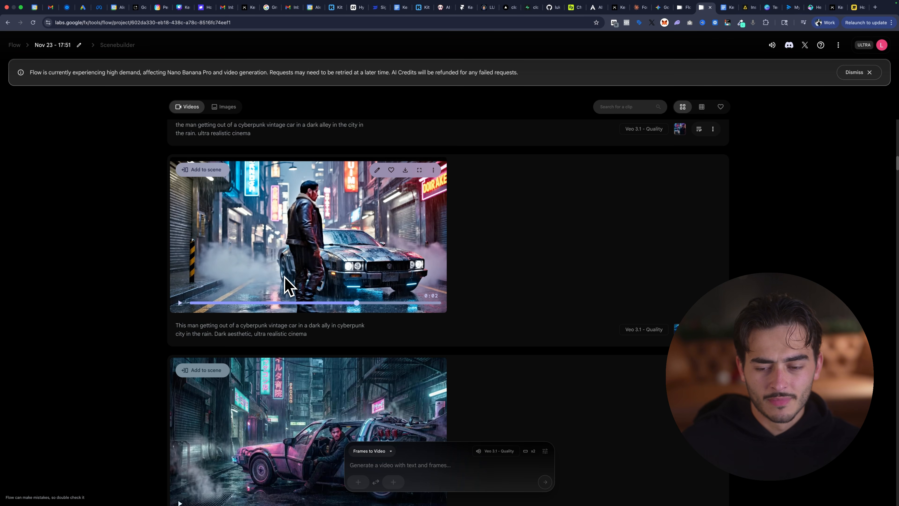
Step: Find the clip of the man leaving the vintage cyberpunk style car and walking down a dark alley, and preview it
{"action": "scroll", "coordinate": [285, 277], "scroll_direction": "up", "scroll_amount": 1}
{"action": "scroll", "coordinate": [287, 284], "scroll_direction": "up", "scroll_amount": 10}
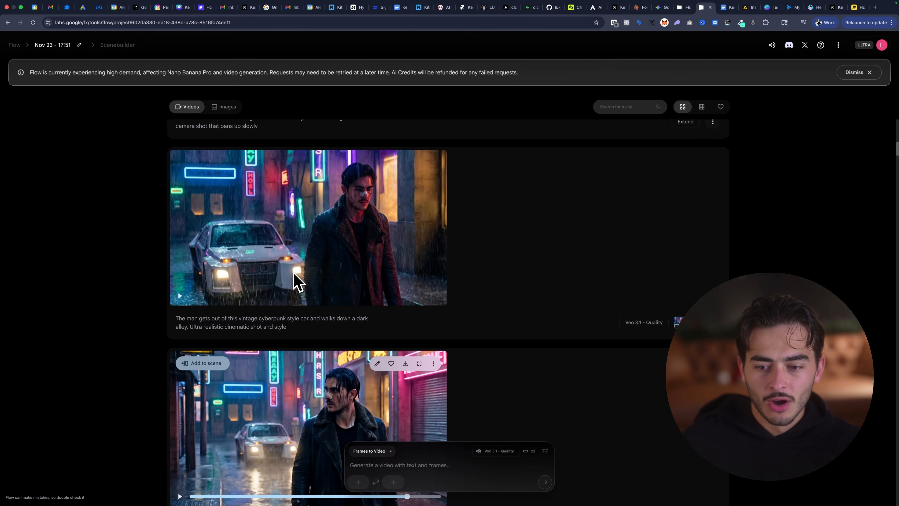
{"action": "mouse_move", "coordinate": [679, 365]}
{"action": "mouse_move", "coordinate": [293, 284]}
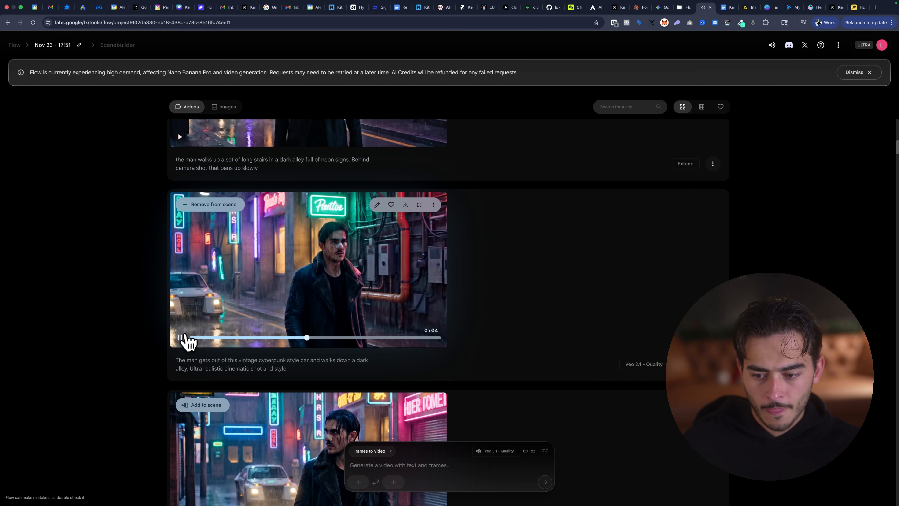
{"action": "left_click", "coordinate": [180, 338]}
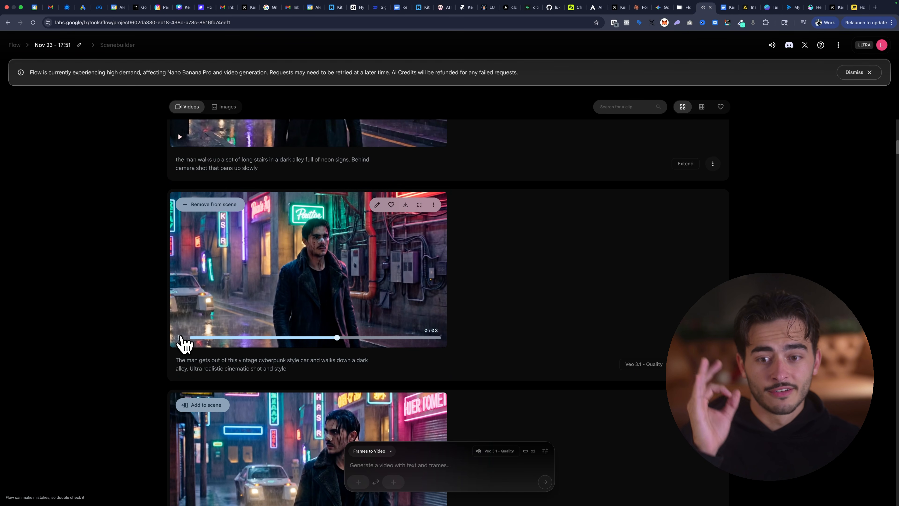
Step: Scrub through the clip of the man walking up long stairs in the neon alley and look over the newer clips
{"action": "scroll", "coordinate": [239, 324], "scroll_direction": "up", "scroll_amount": 2}
{"action": "scroll", "coordinate": [247, 294], "scroll_direction": "up", "scroll_amount": 3}
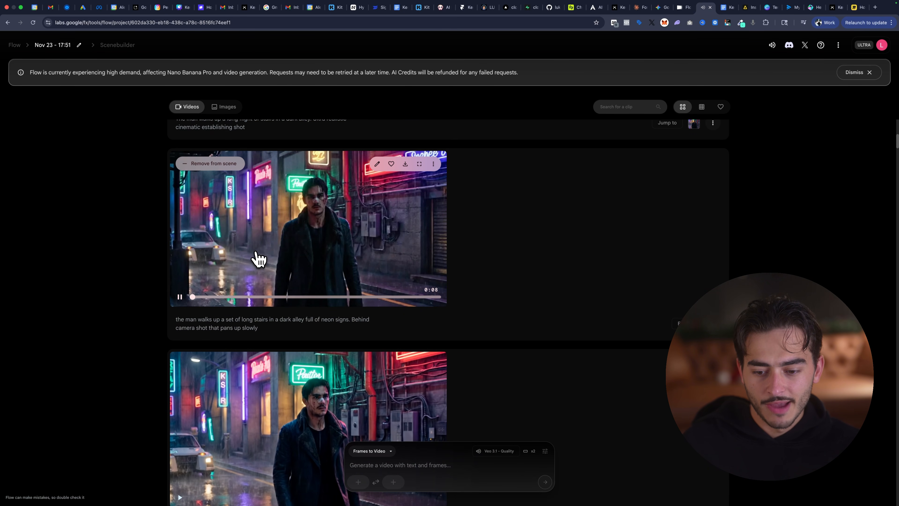
{"action": "left_click", "coordinate": [249, 296]}
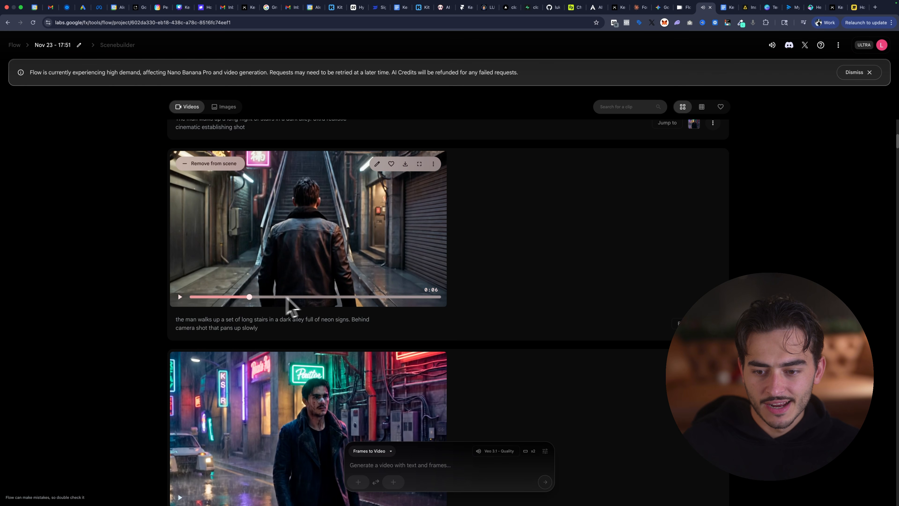
{"action": "left_click_drag", "start_coordinate": [249, 296], "coordinate": [382, 296]}
{"action": "scroll", "coordinate": [414, 238], "scroll_direction": "up", "scroll_amount": 15}
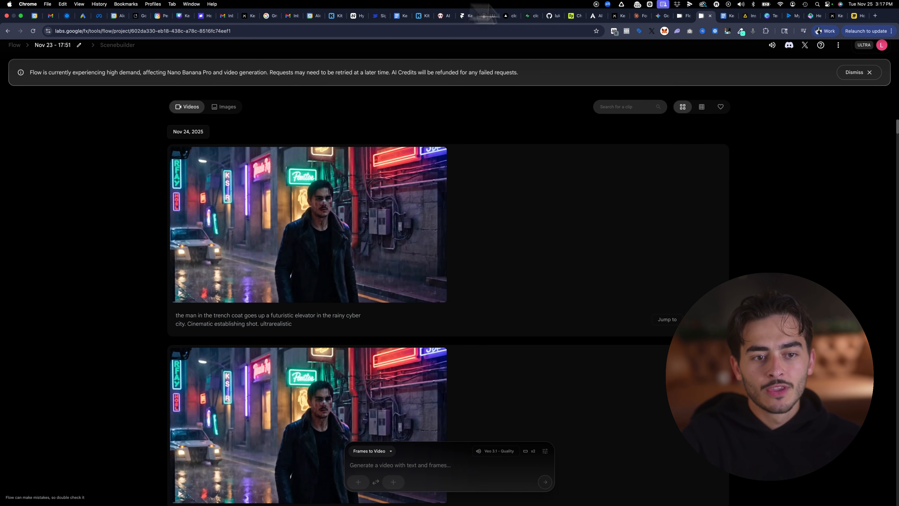
Step: Switch to Gemini and review the snowy steps reference, prompt and video in the Blade Runner 2047 Scene Recreation chat
{"action": "left_click", "coordinate": [659, 17]}
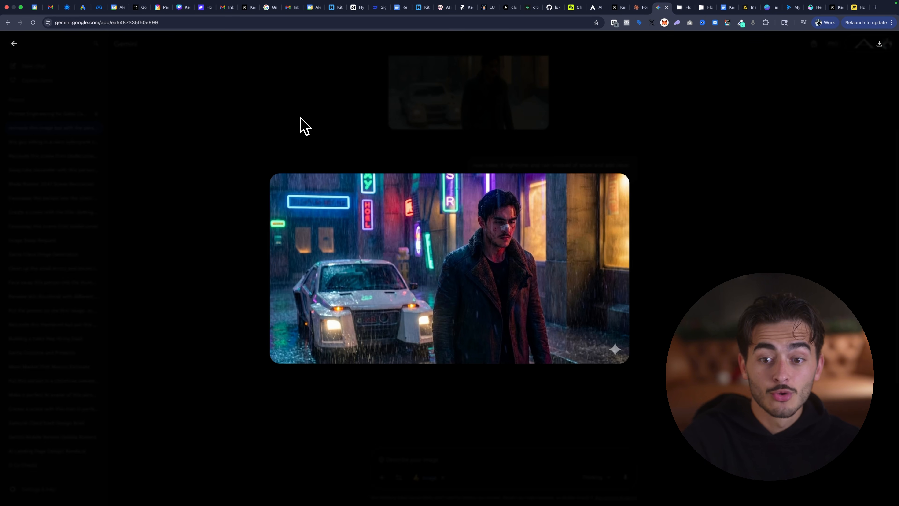
{"action": "left_click", "coordinate": [299, 124]}
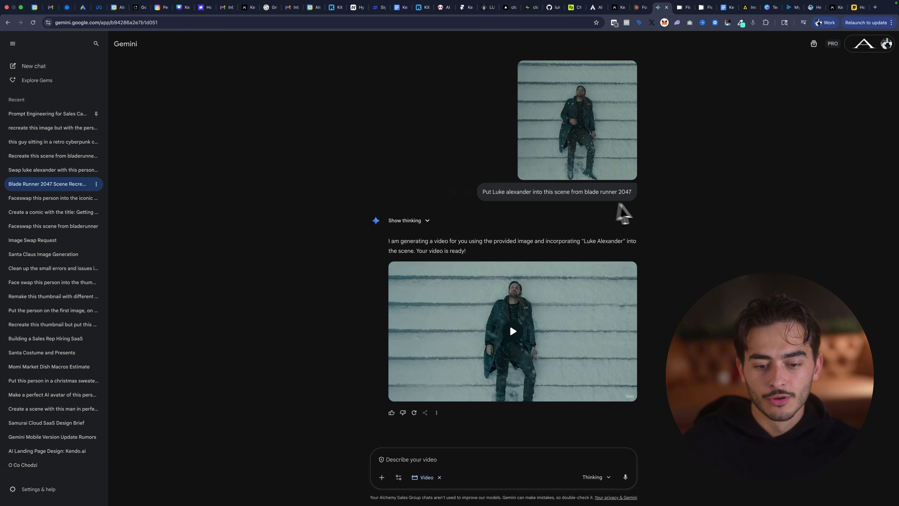
{"action": "scroll", "coordinate": [614, 112], "scroll_direction": "up", "scroll_amount": 1}
{"action": "scroll", "coordinate": [614, 111], "scroll_direction": "up", "scroll_amount": 3}
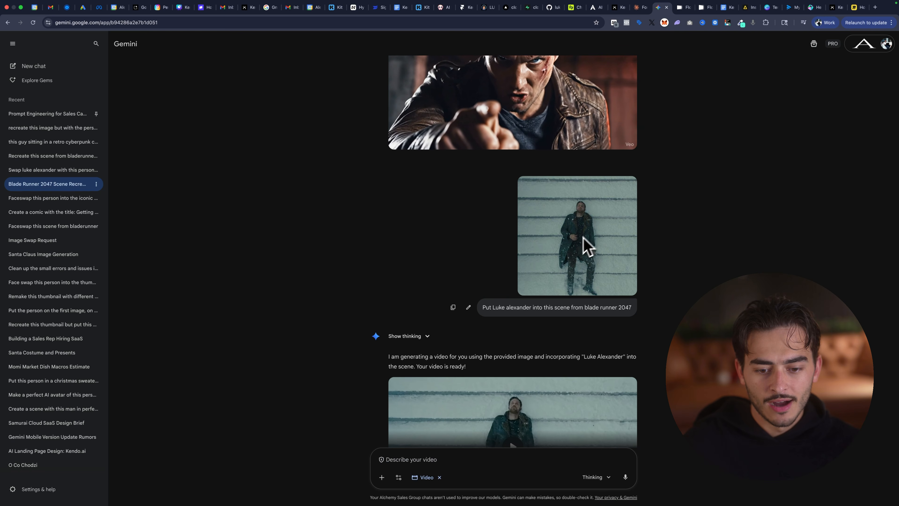
{"action": "scroll", "coordinate": [637, 227], "scroll_direction": "down", "scroll_amount": 4}
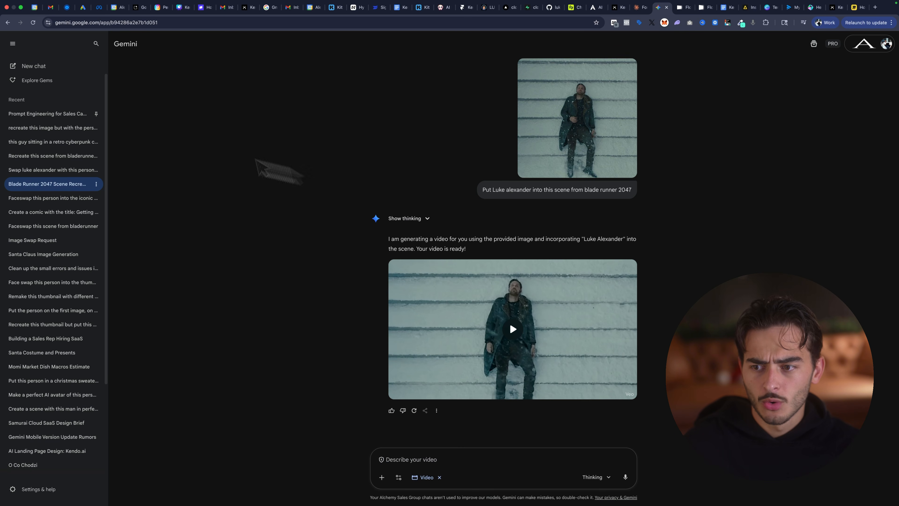
Step: Start a new Gemini chat with the Create Image tool enabled
{"action": "left_click", "coordinate": [34, 66]}
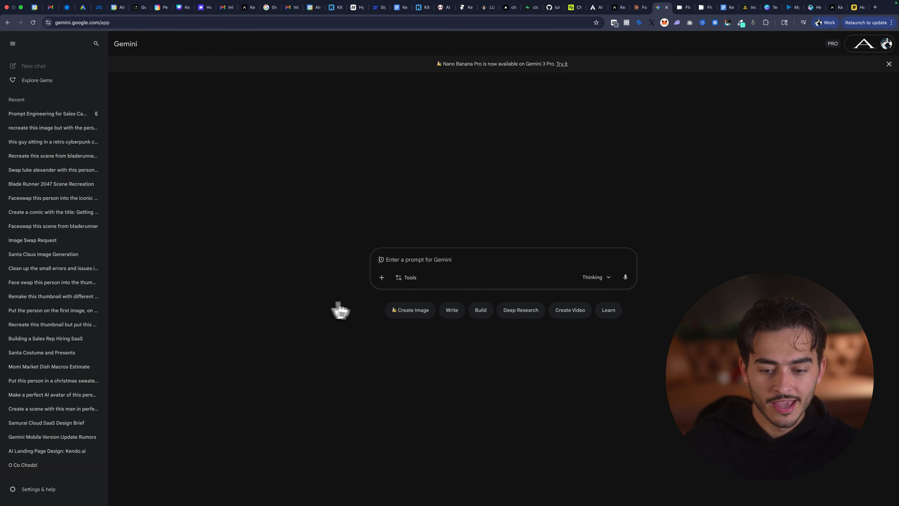
{"action": "left_click", "coordinate": [382, 277]}
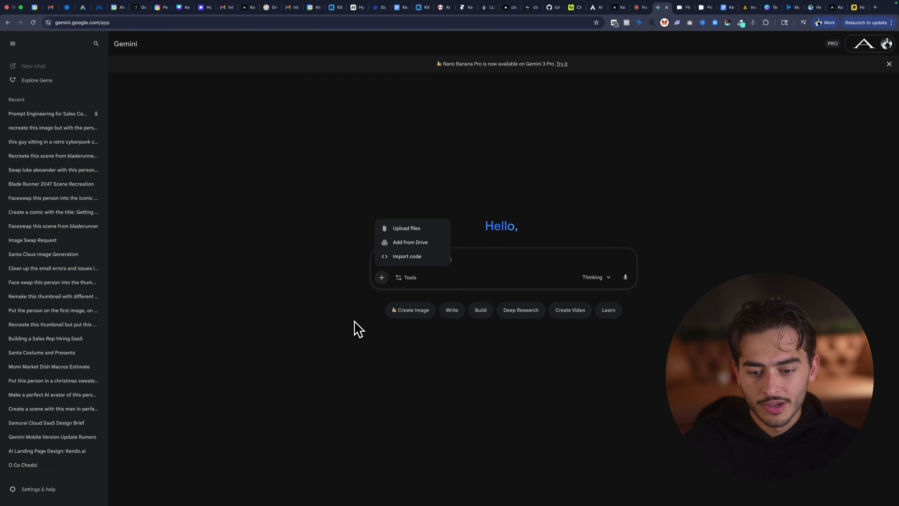
{"action": "left_click", "coordinate": [391, 320]}
{"action": "left_click", "coordinate": [411, 312]}
Step: Look through the Desktop and Downloads folders for a reference image to upload, grouping Downloads by Date Added, and cancel the file selection
{"action": "left_click", "coordinate": [382, 278]}
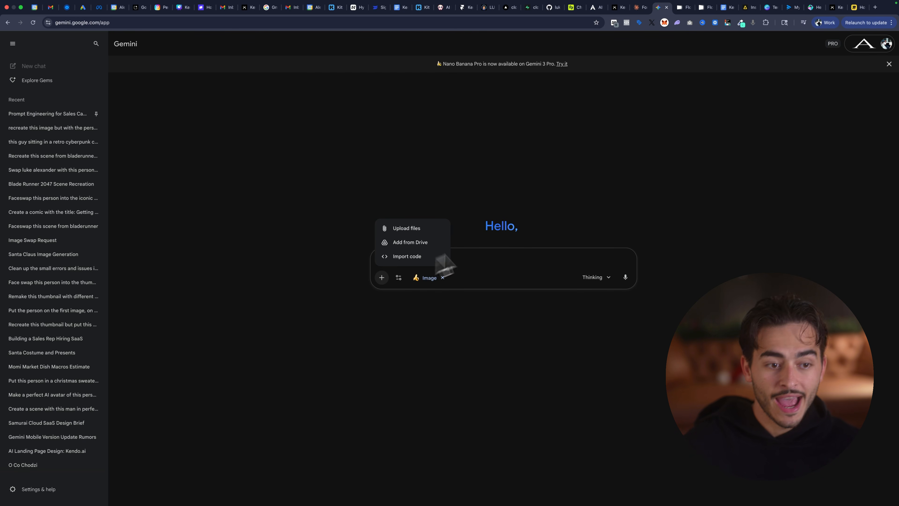
{"action": "left_click", "coordinate": [414, 230]}
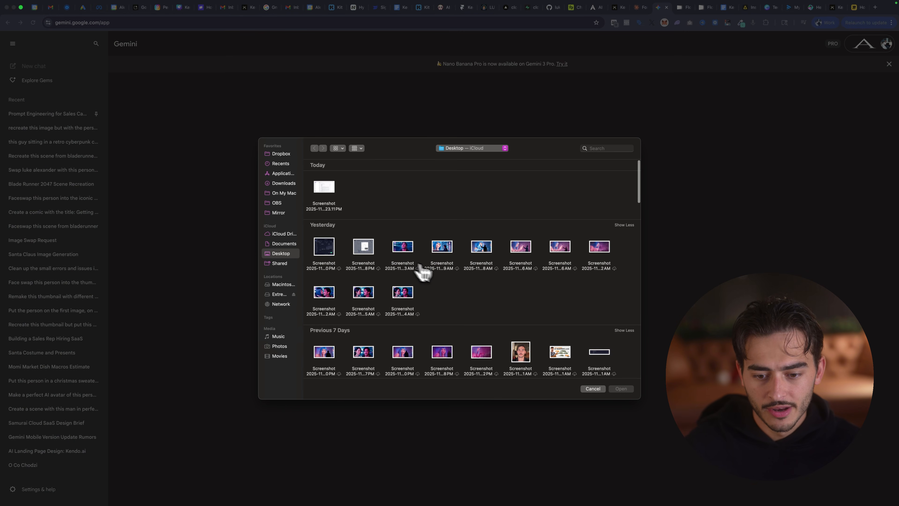
{"action": "scroll", "coordinate": [479, 306], "scroll_direction": "down", "scroll_amount": 2}
{"action": "scroll", "coordinate": [435, 291], "scroll_direction": "down", "scroll_amount": 1}
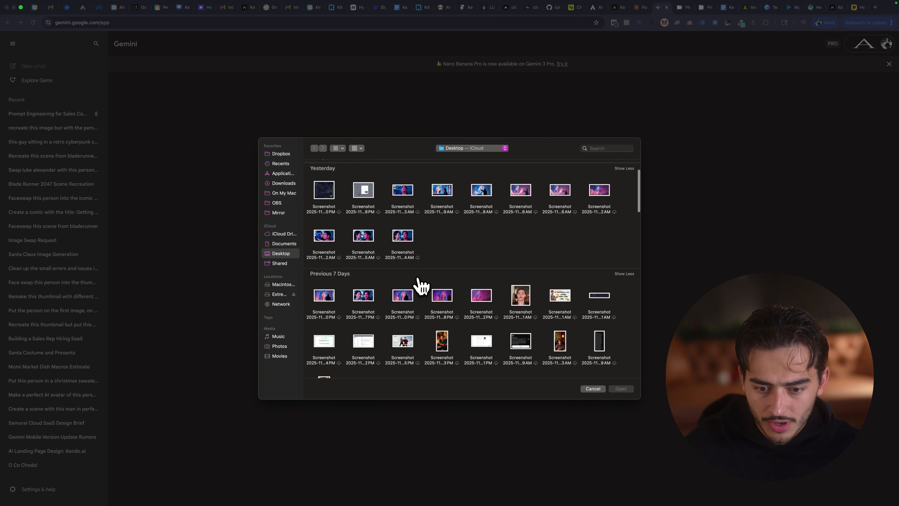
{"action": "scroll", "coordinate": [446, 306], "scroll_direction": "down", "scroll_amount": 1}
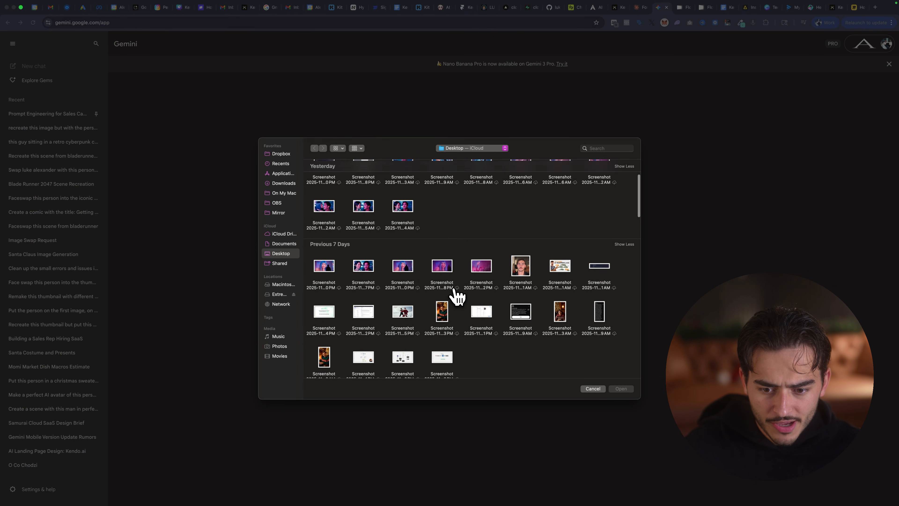
{"action": "scroll", "coordinate": [450, 298], "scroll_direction": "up", "scroll_amount": 4}
{"action": "left_click", "coordinate": [282, 183]}
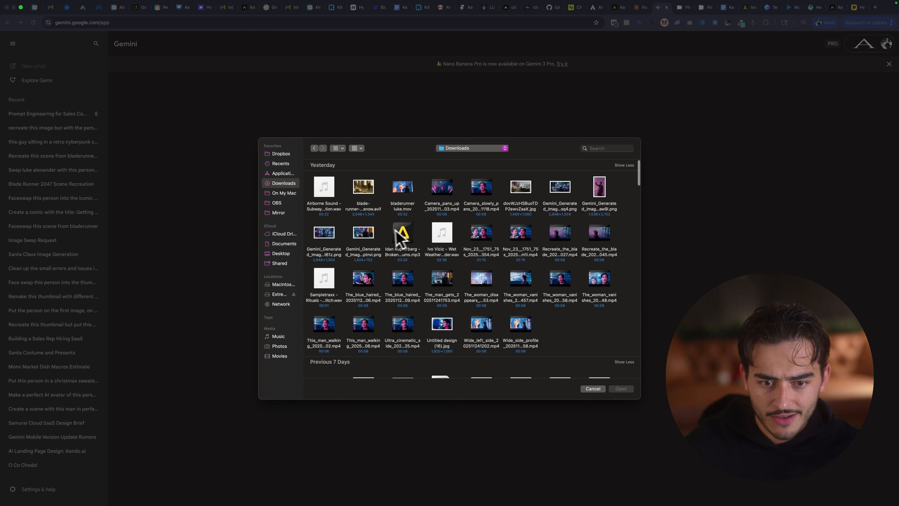
{"action": "scroll", "coordinate": [403, 283], "scroll_direction": "down", "scroll_amount": 3}
{"action": "scroll", "coordinate": [442, 294], "scroll_direction": "up", "scroll_amount": 3}
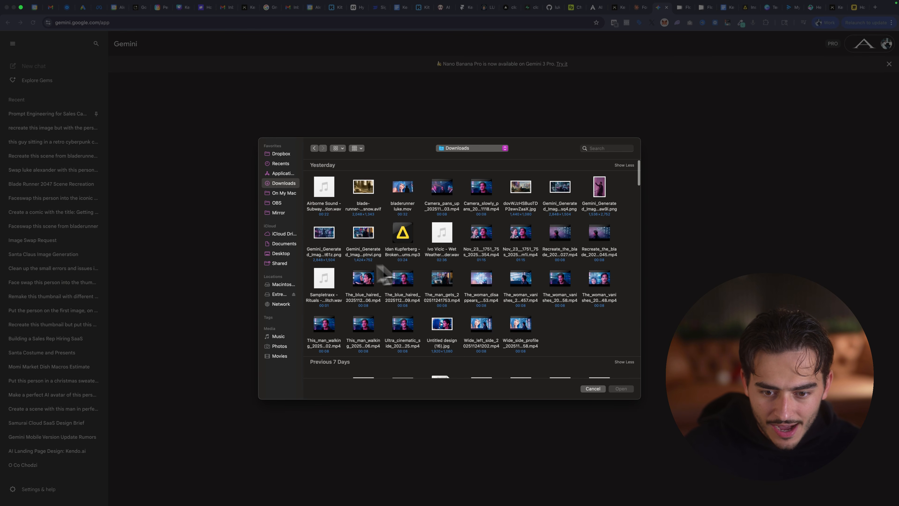
{"action": "left_click", "coordinate": [356, 148]}
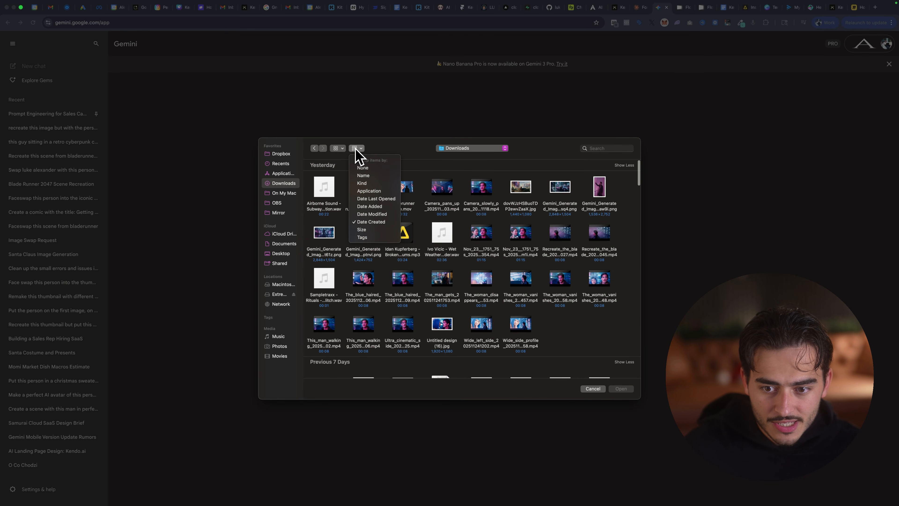
{"action": "left_click", "coordinate": [381, 208]}
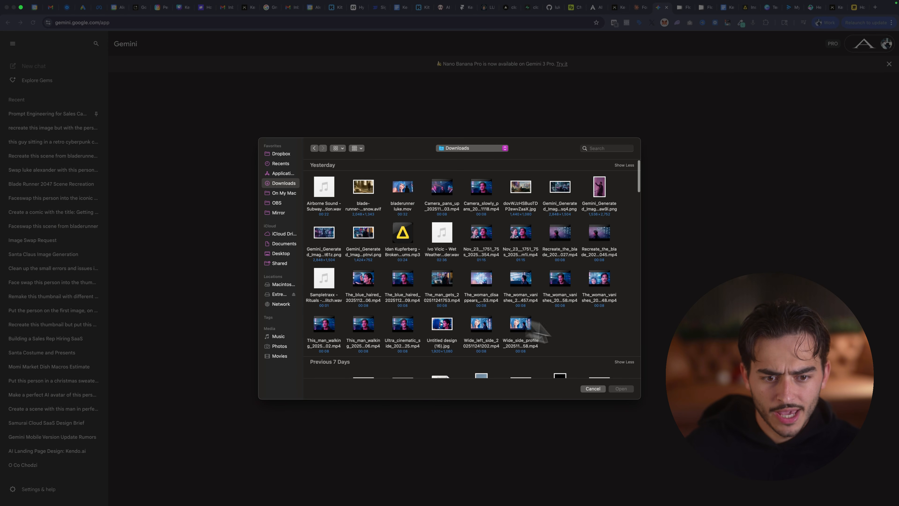
{"action": "left_click", "coordinate": [592, 388]}
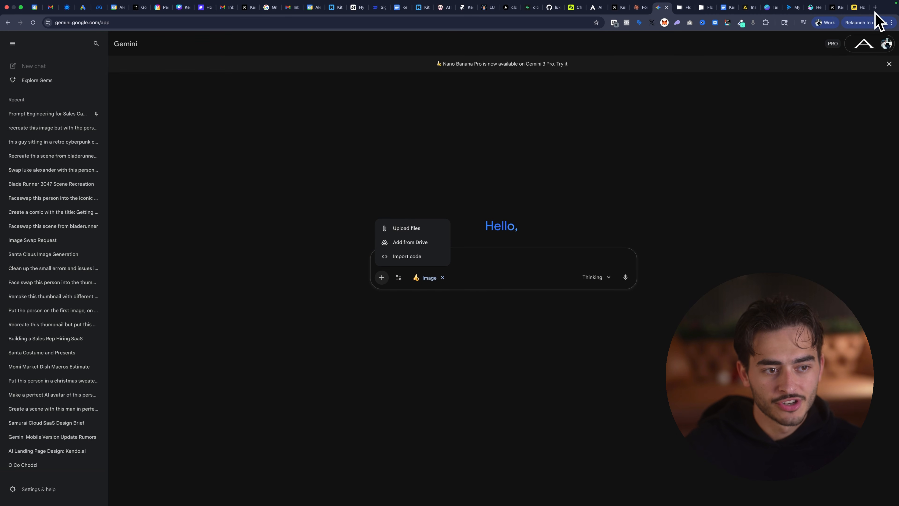
Step: Search Google Images in a new tab for "blade runner snow scene"
{"action": "left_click", "coordinate": [875, 11]}
{"action": "type", "text": "blade runner snow sd"}
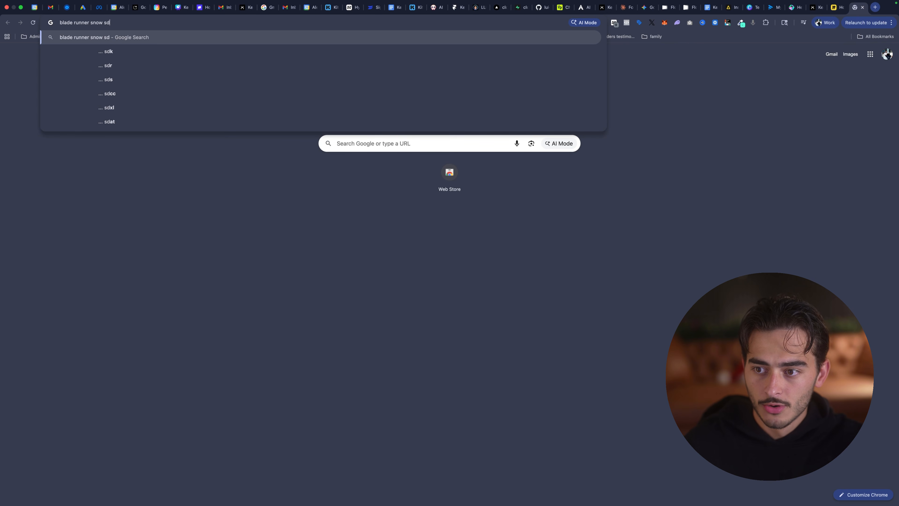
{"action": "type", "text": "cene"}
{"action": "key", "text": "Return"}
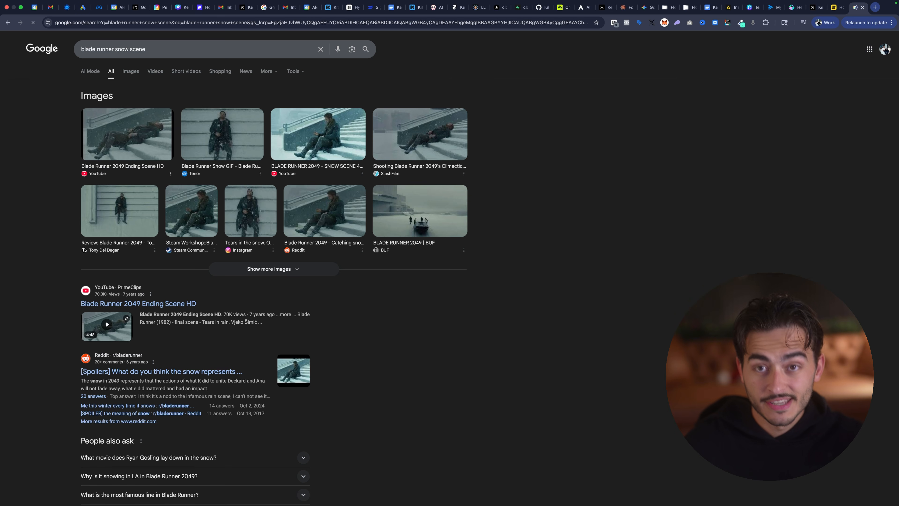
{"action": "left_click", "coordinate": [130, 71]}
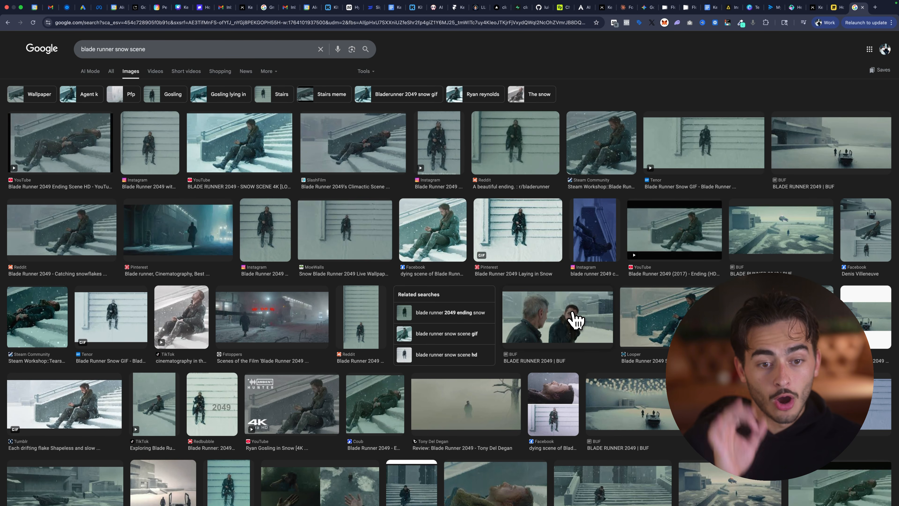
Step: Save the BUF still of two men facing each other in the snow to Downloads as BUF_BLADE_RUNNER_2049.11-1480x630.jpg
{"action": "left_click", "coordinate": [529, 150]}
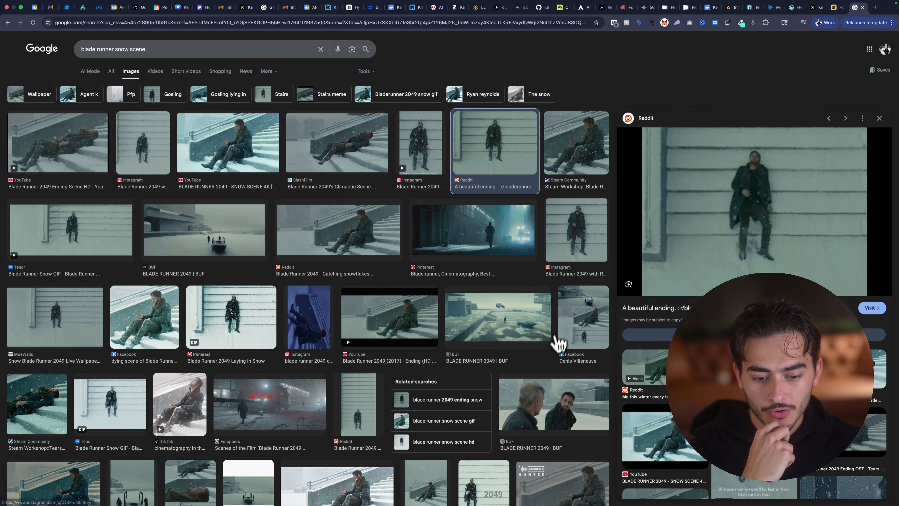
{"action": "left_click", "coordinate": [558, 400]}
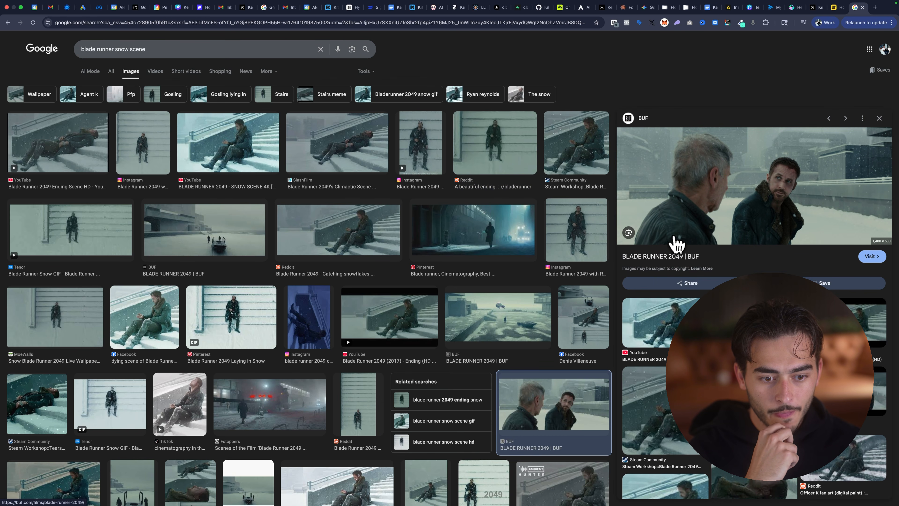
{"action": "right_click", "coordinate": [740, 198]}
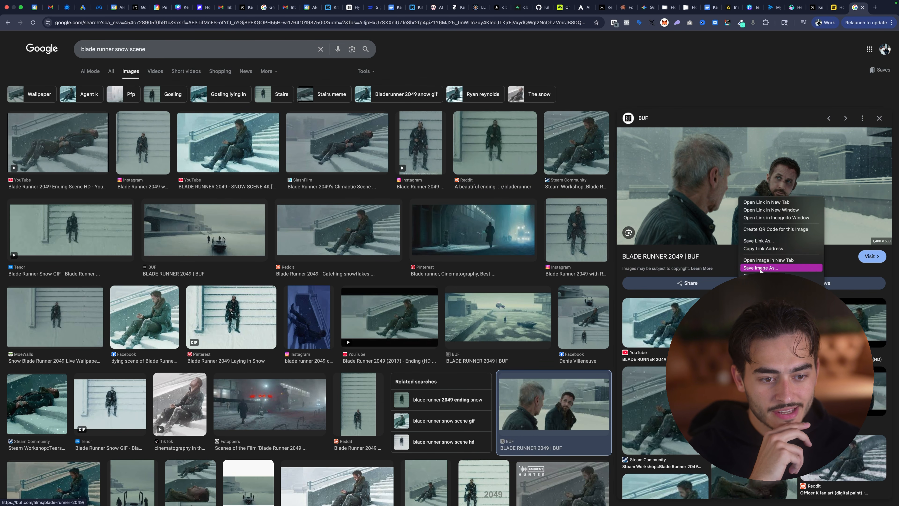
{"action": "left_click", "coordinate": [761, 268]}
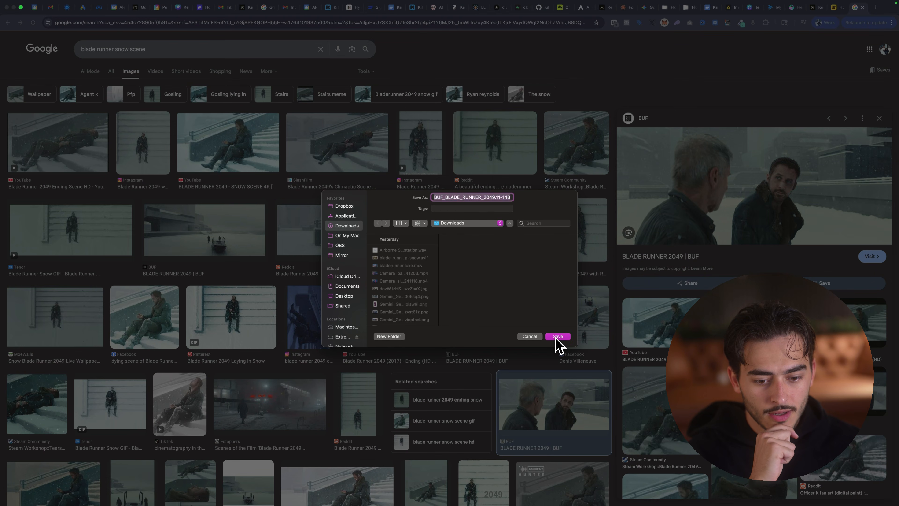
{"action": "left_click", "coordinate": [557, 336]}
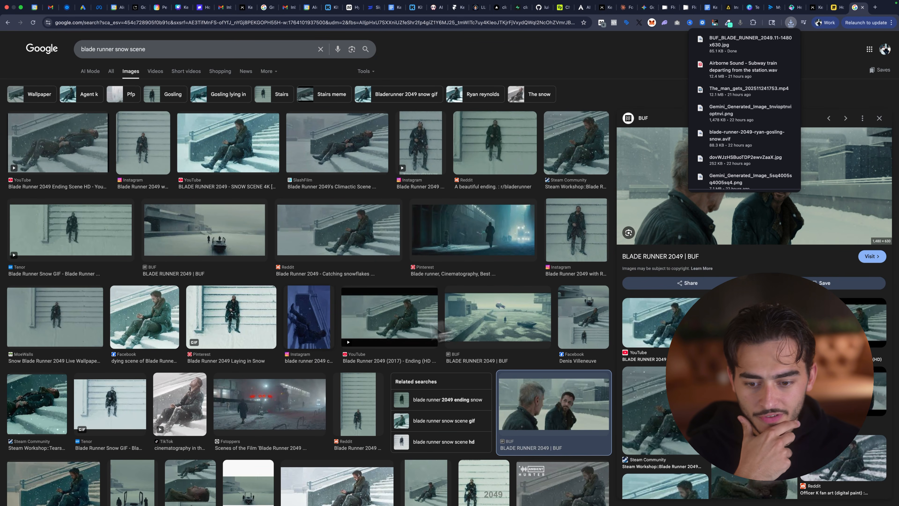
Step: Save the Pinterest "Blade Runner 2049 Laying in Snow" GIF to the Downloads folder
{"action": "left_click", "coordinate": [232, 331]}
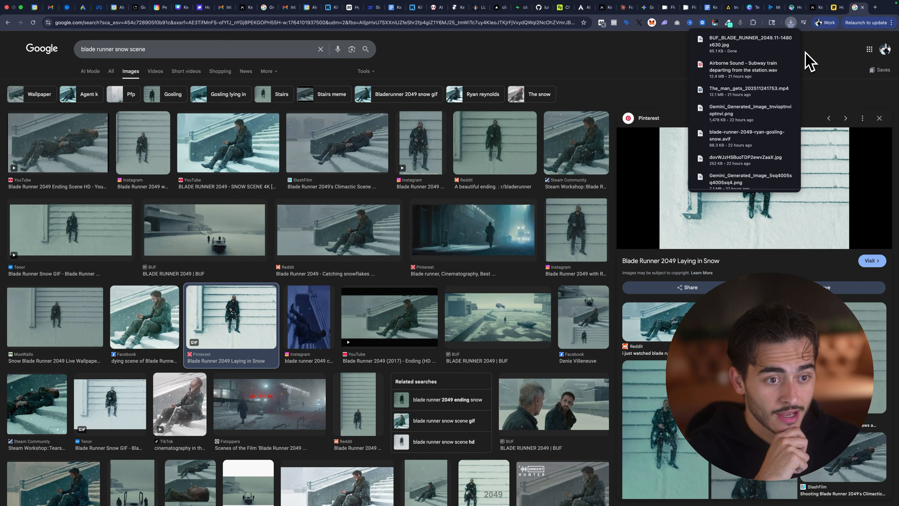
{"action": "right_click", "coordinate": [782, 213]}
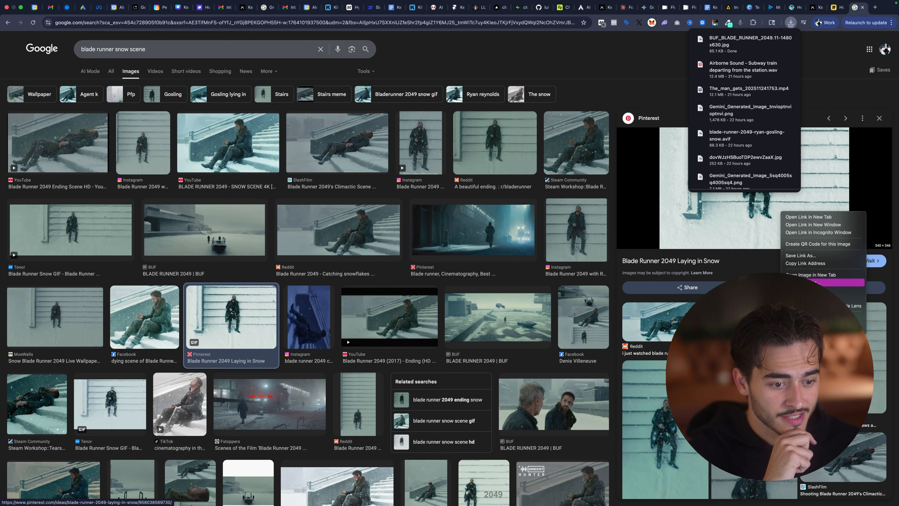
{"action": "left_click", "coordinate": [811, 282]}
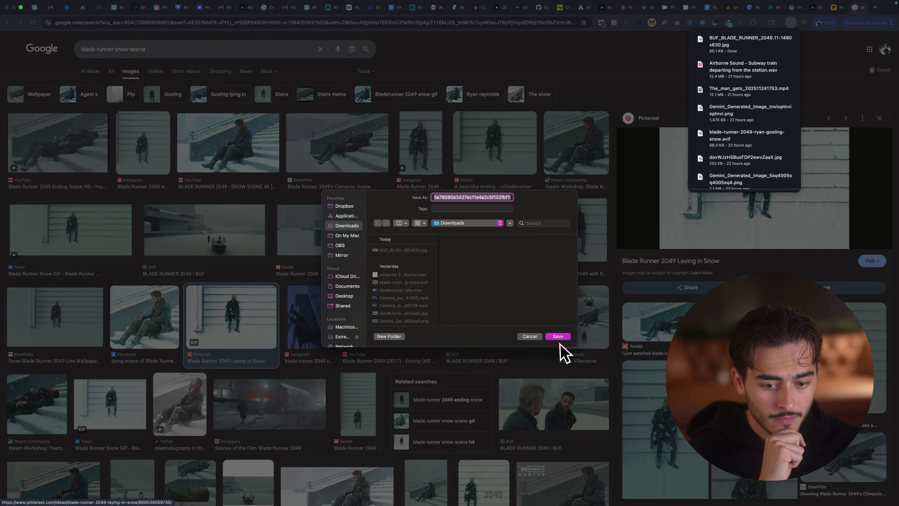
{"action": "left_click", "coordinate": [558, 337]}
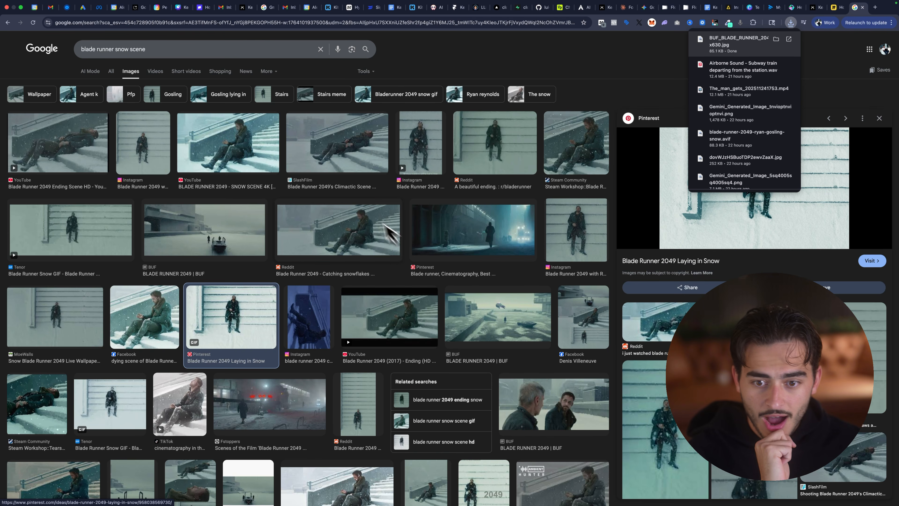
Step: Preview more stills and save the YouTube image of the man sitting on snowy steps to Downloads
{"action": "left_click", "coordinate": [426, 156]}
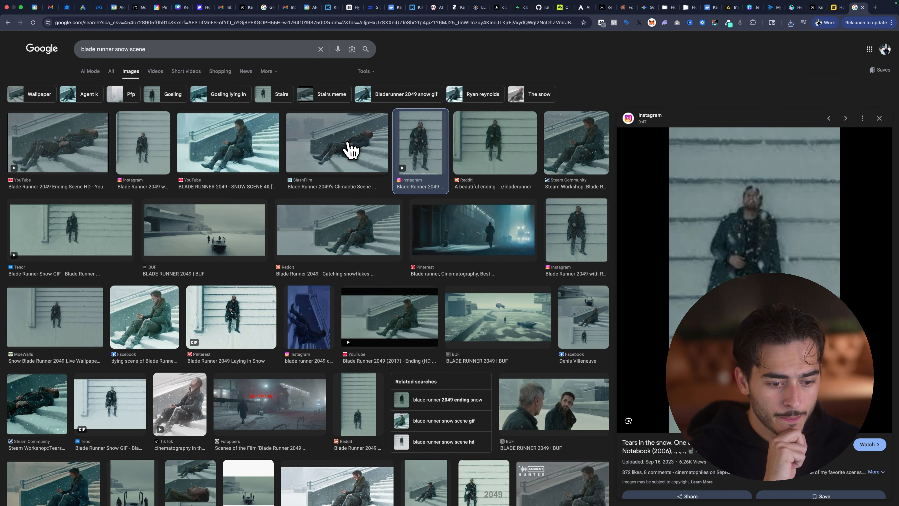
{"action": "left_click", "coordinate": [491, 151]}
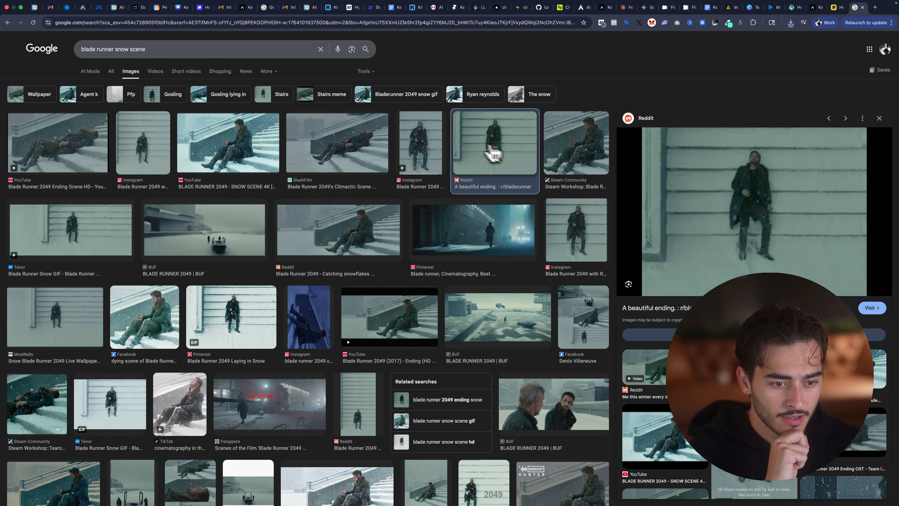
{"action": "left_click", "coordinate": [222, 147]}
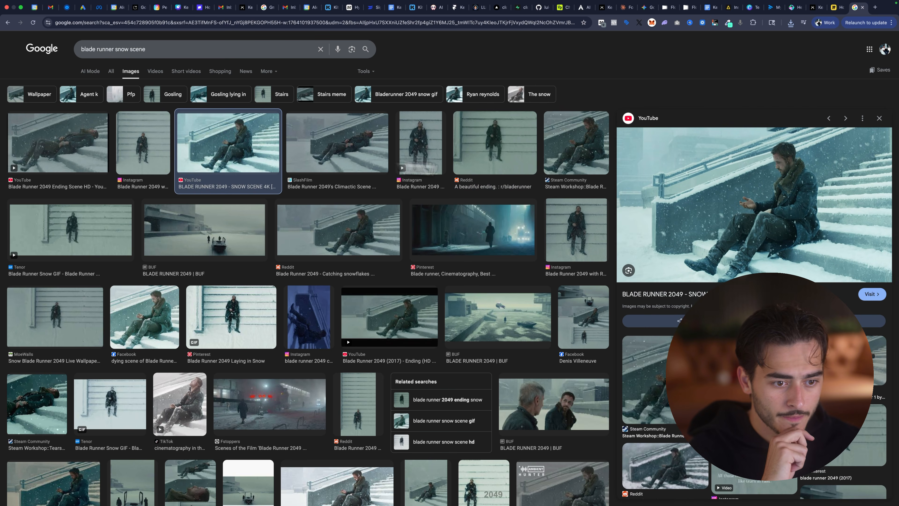
{"action": "right_click", "coordinate": [721, 180]}
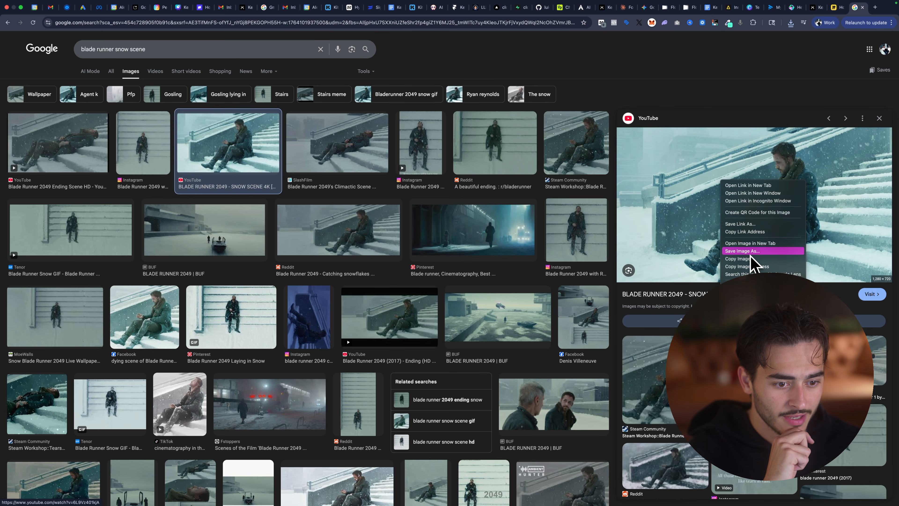
{"action": "left_click", "coordinate": [749, 259]}
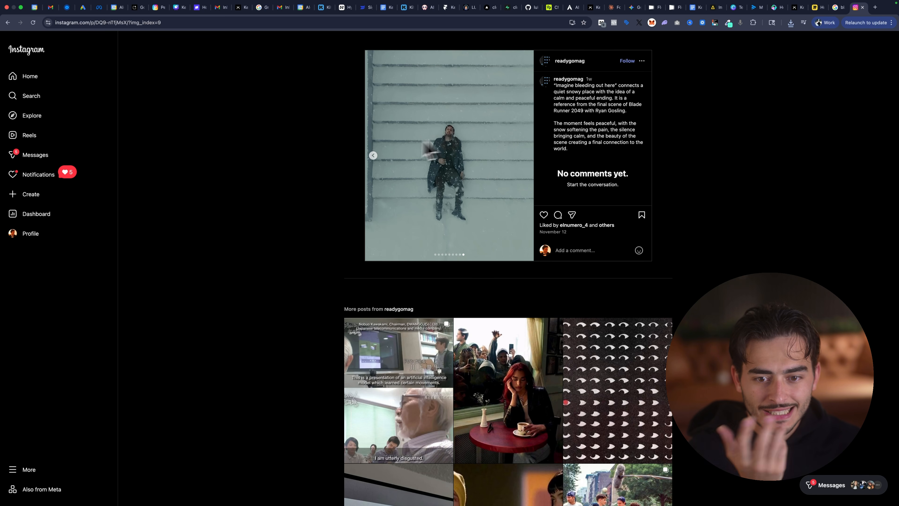
Step: Return to the image results, compare further snow stills and save the Cinema Scene on X image to Downloads
{"action": "left_click", "coordinate": [837, 7]}
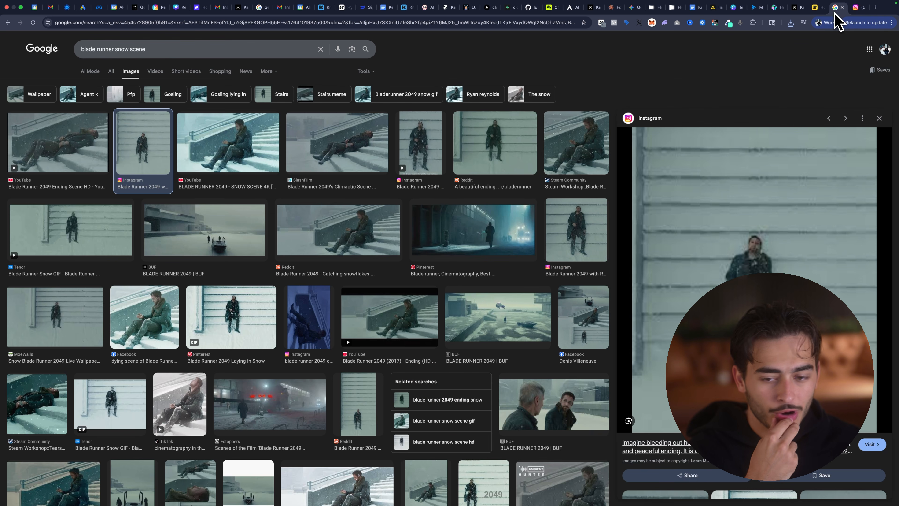
{"action": "left_click", "coordinate": [82, 244]}
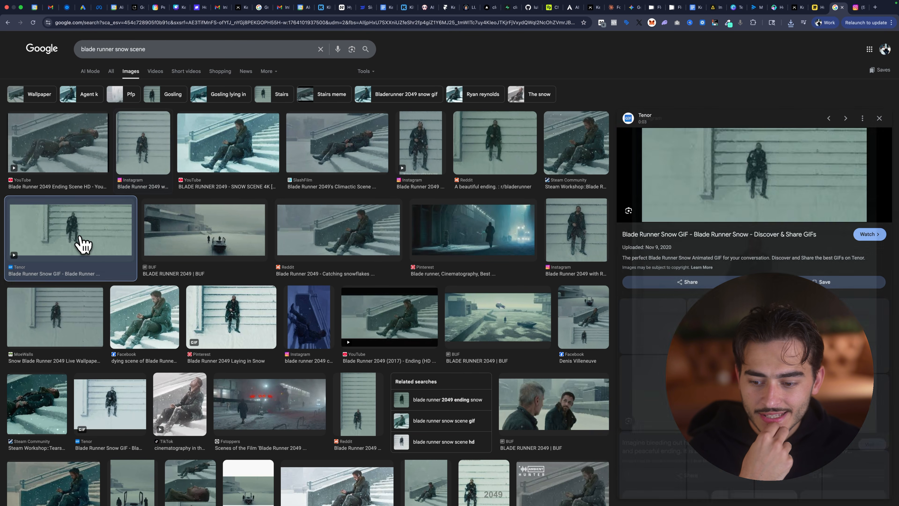
{"action": "scroll", "coordinate": [338, 287], "scroll_direction": "down", "scroll_amount": 3}
{"action": "scroll", "coordinate": [116, 345], "scroll_direction": "down", "scroll_amount": 5}
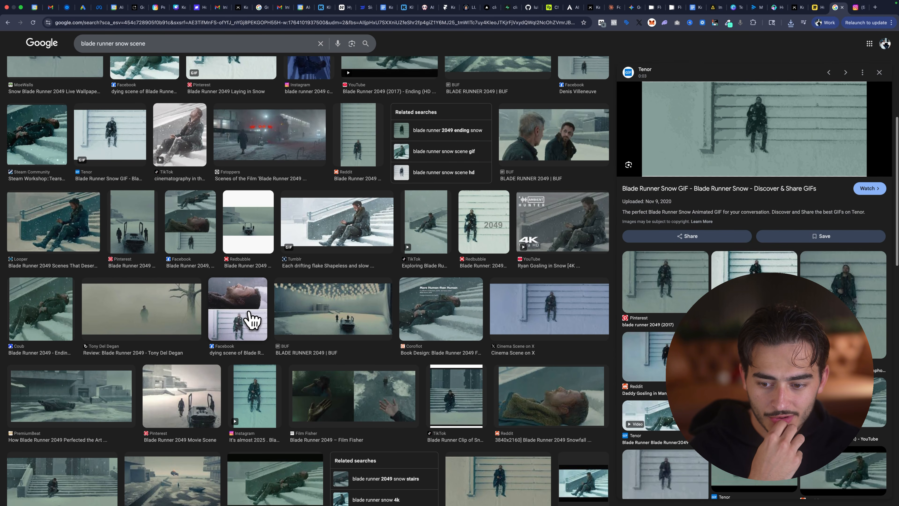
{"action": "left_click", "coordinate": [251, 317]}
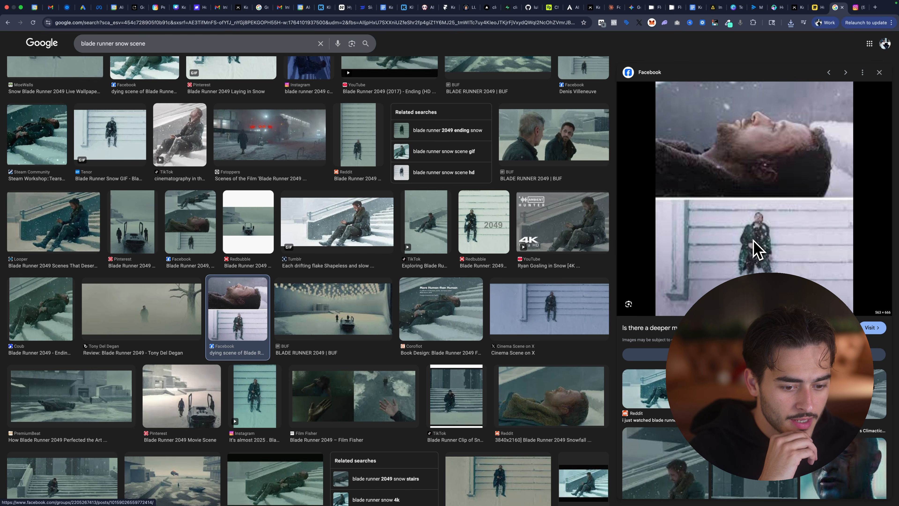
{"action": "scroll", "coordinate": [476, 291], "scroll_direction": "down", "scroll_amount": 1}
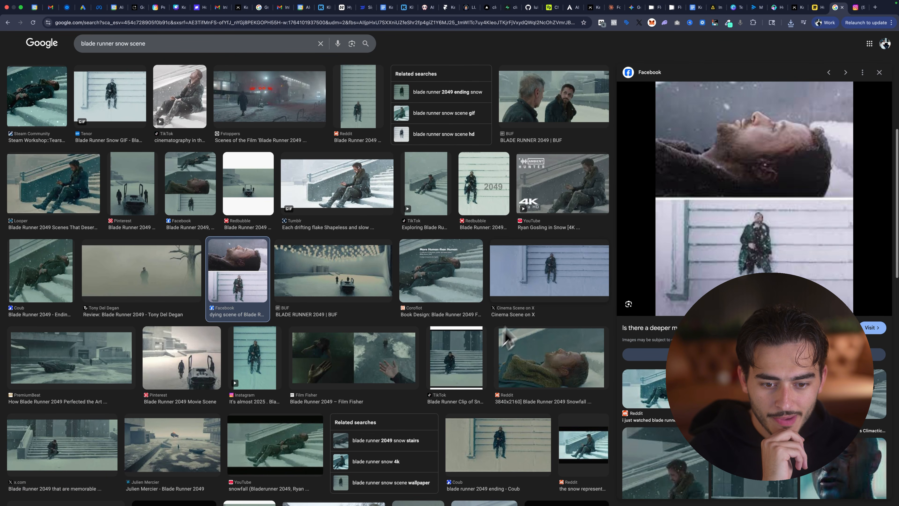
{"action": "left_click", "coordinate": [266, 368]}
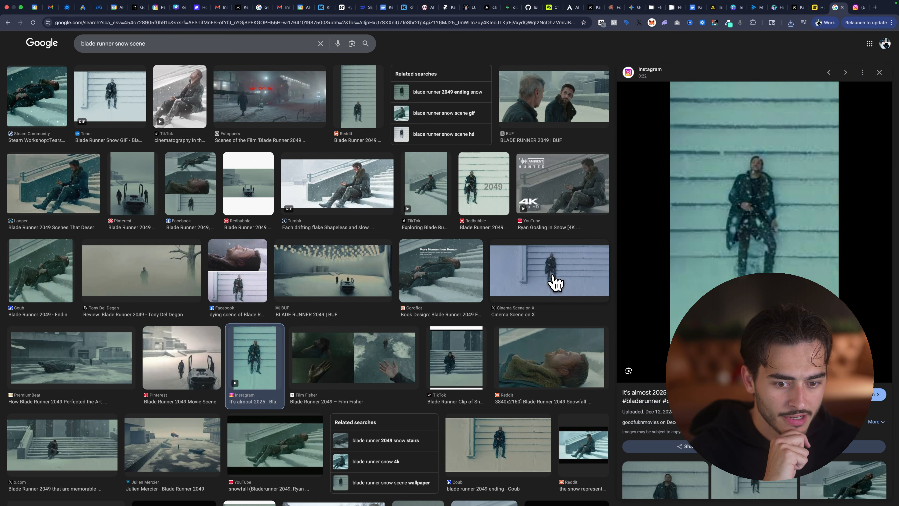
{"action": "left_click", "coordinate": [556, 282]}
{"action": "right_click", "coordinate": [769, 144]}
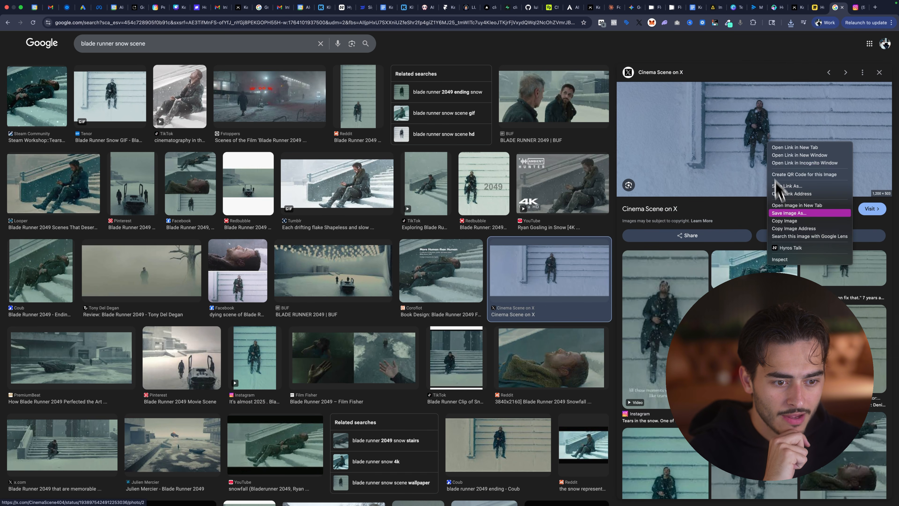
{"action": "left_click", "coordinate": [793, 213]}
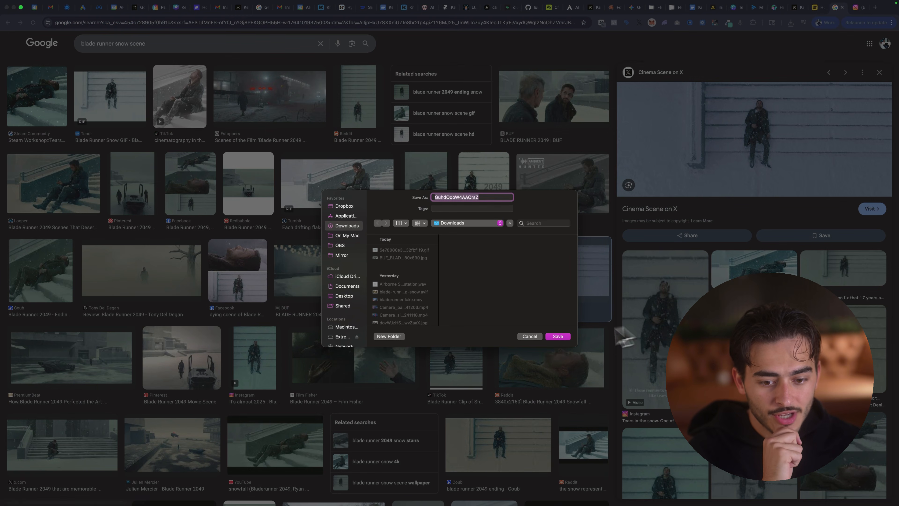
{"action": "left_click", "coordinate": [558, 337]}
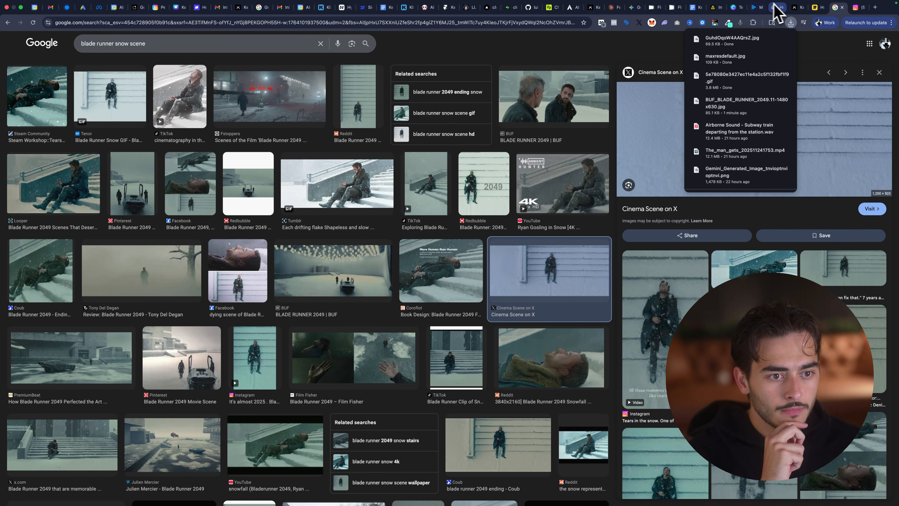
Step: Switch back to the Gemini chat and upload the neon-lit Gemini-generated portrait from the Downloads folder
{"action": "left_click", "coordinate": [632, 7]}
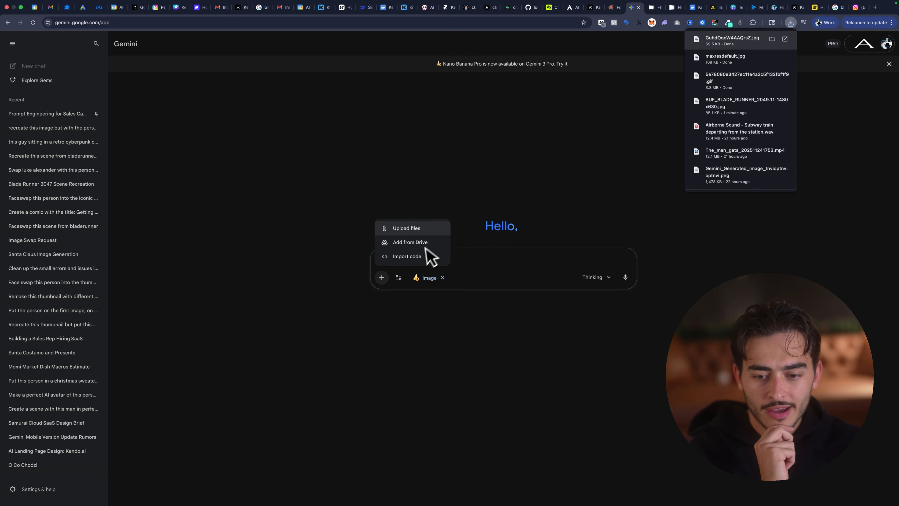
{"action": "left_click", "coordinate": [412, 230]}
{"action": "scroll", "coordinate": [457, 301], "scroll_direction": "down", "scroll_amount": 3}
{"action": "scroll", "coordinate": [456, 308], "scroll_direction": "up", "scroll_amount": 5}
{"action": "left_click", "coordinate": [284, 183]}
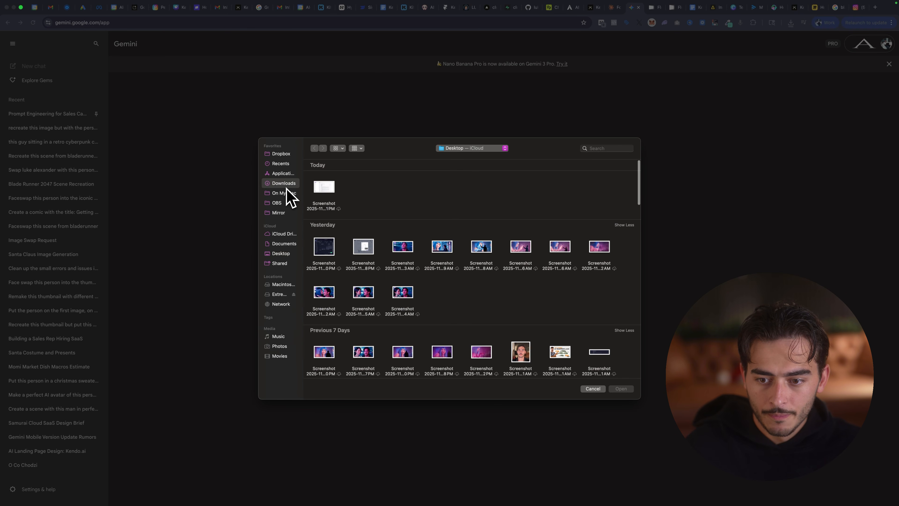
{"action": "scroll", "coordinate": [540, 301], "scroll_direction": "down", "scroll_amount": 10}
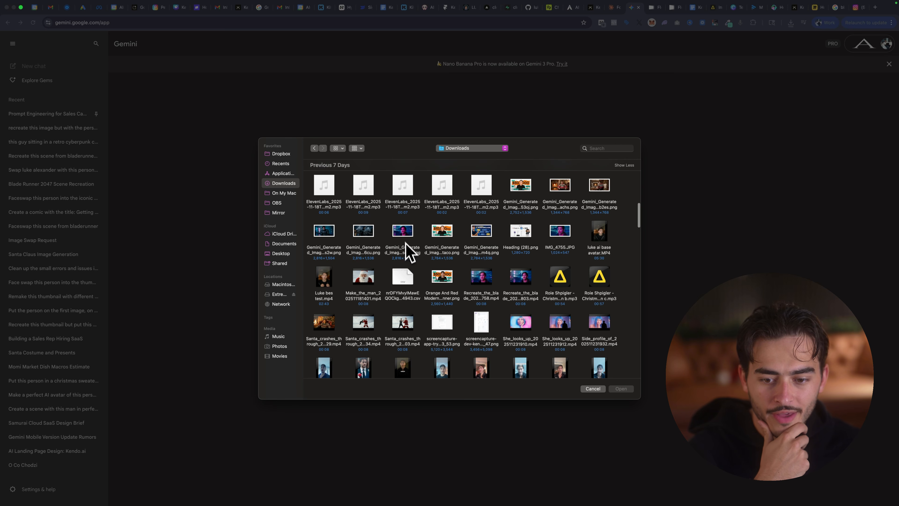
{"action": "left_click", "coordinate": [406, 245]}
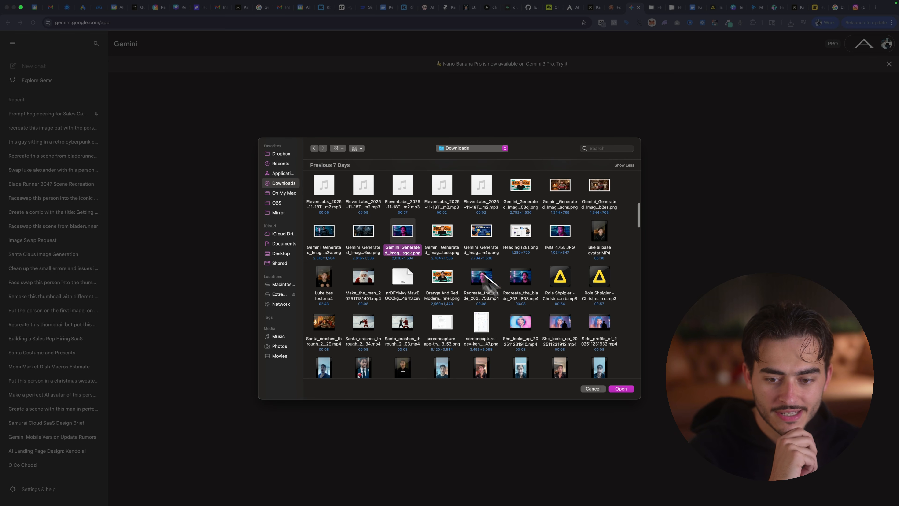
{"action": "left_click", "coordinate": [621, 388]}
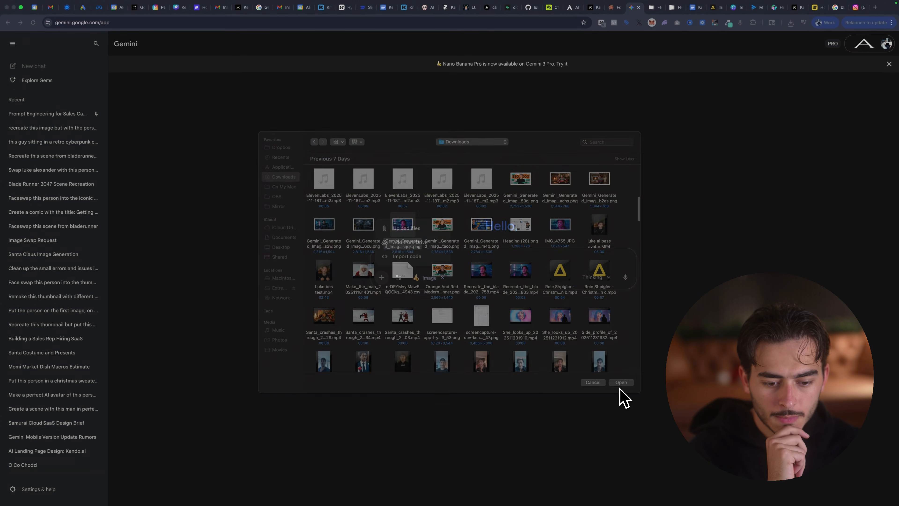
Step: Attach the saved BUF still of the two men in the snow as a second reference image
{"action": "left_click", "coordinate": [387, 295]}
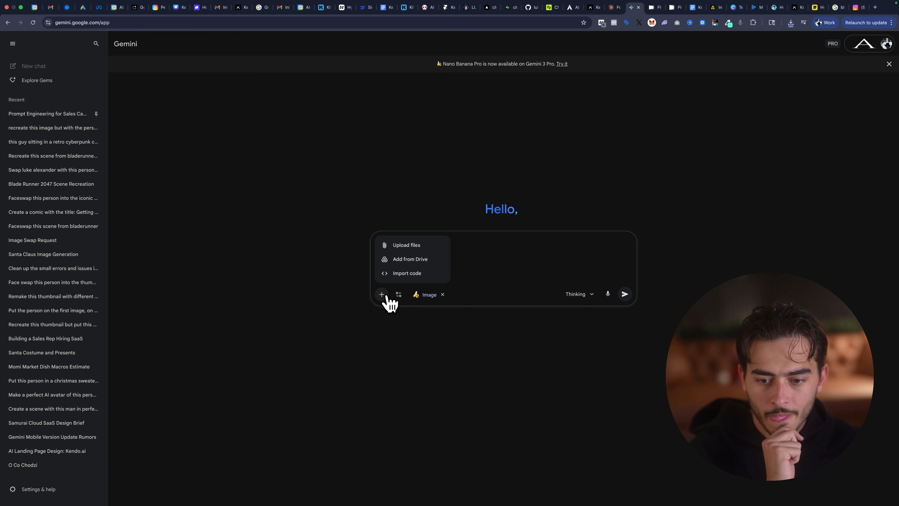
{"action": "left_click", "coordinate": [409, 250]}
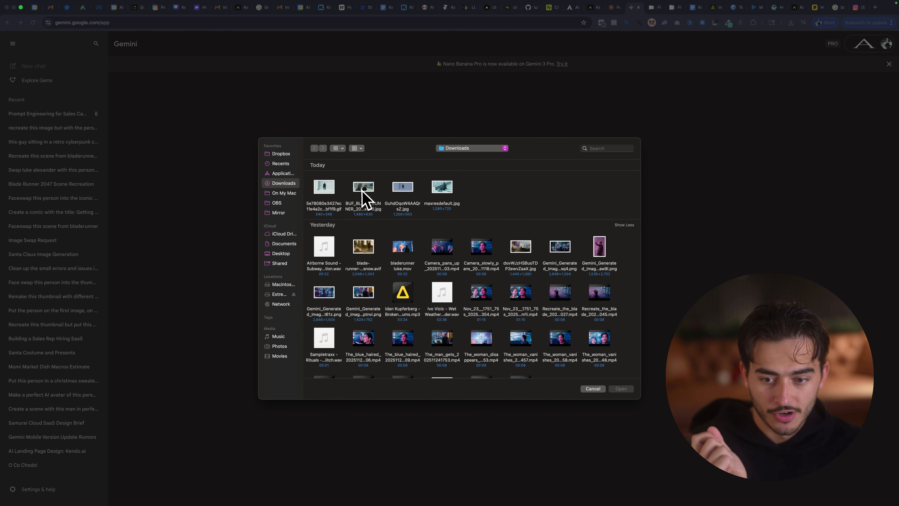
{"action": "left_click", "coordinate": [364, 199]}
{"action": "left_click", "coordinate": [621, 389]}
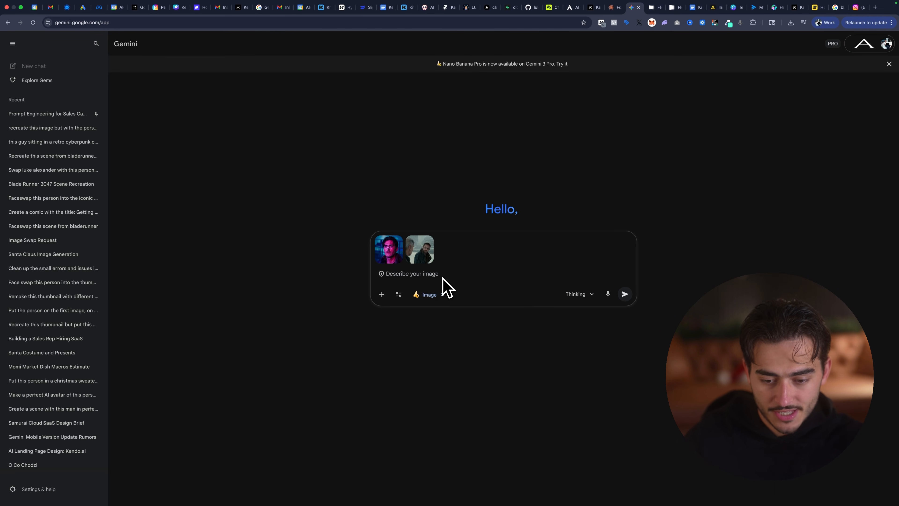
Step: Submit the prompt "Face swap the person from the neon lighting image into the person in the snow. maintain perfect character likeness and adapt it to the colors of the scene"
{"action": "type", "text": "Fa"}
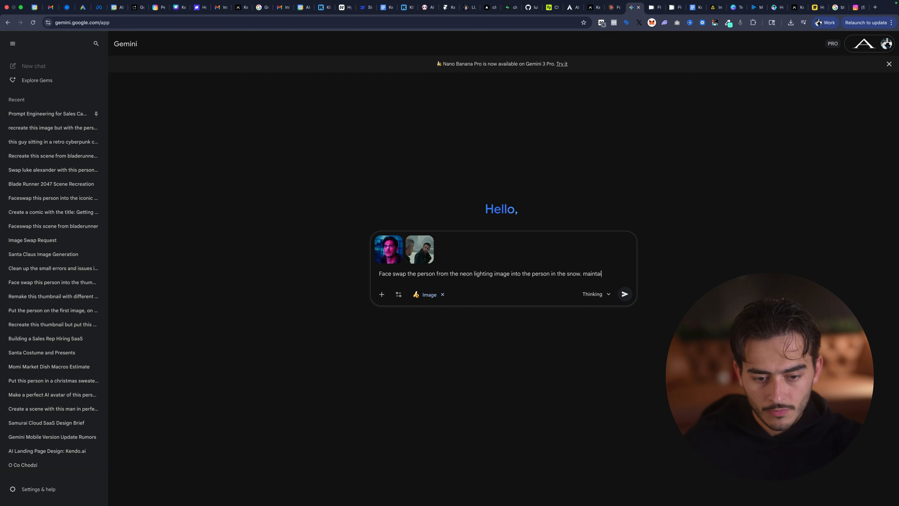
{"action": "type", "text": "ct character likeness and adapt it to the colors of the scene"}
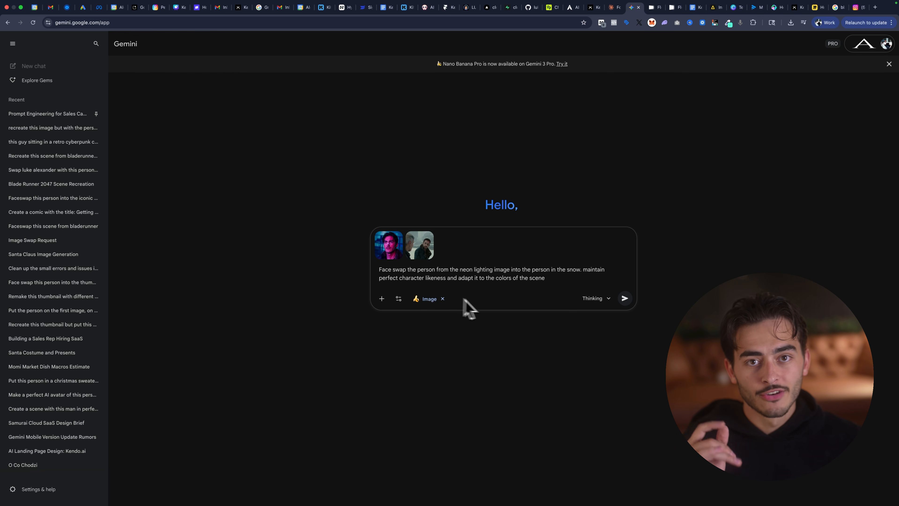
{"action": "left_click", "coordinate": [625, 298]}
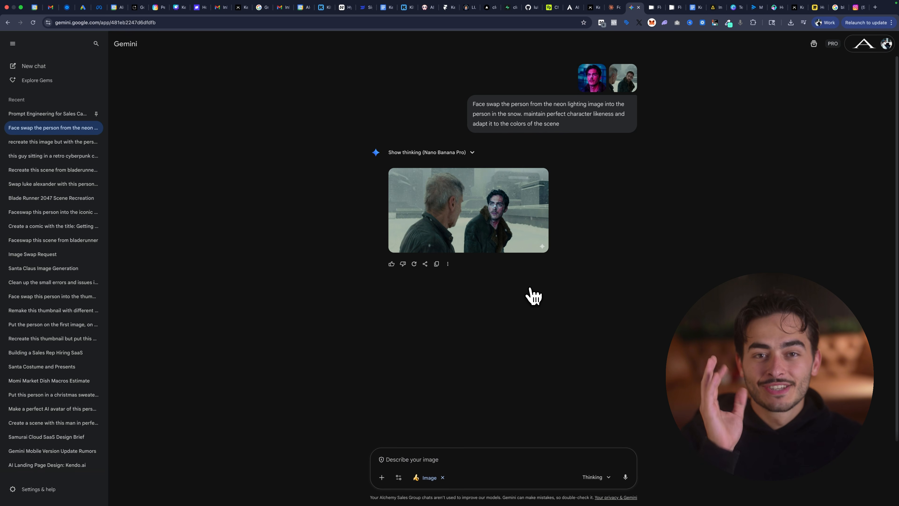
Step: Attach more face photos from Downloads and request "Close but not perfect here are some more examples of this person face. make it as close as possible"
{"action": "left_click", "coordinate": [381, 476]}
{"action": "scroll", "coordinate": [503, 297], "scroll_direction": "down", "scroll_amount": 2}
{"action": "scroll", "coordinate": [509, 308], "scroll_direction": "up", "scroll_amount": 1}
{"action": "scroll", "coordinate": [566, 297], "scroll_direction": "right", "scroll_amount": 5}
{"action": "scroll", "coordinate": [564, 297], "scroll_direction": "right", "scroll_amount": 10}
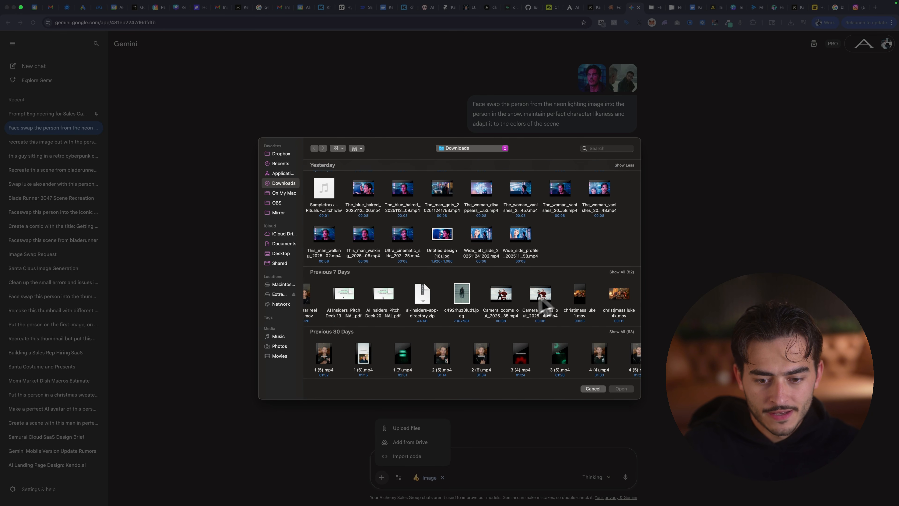
{"action": "scroll", "coordinate": [511, 305], "scroll_direction": "right", "scroll_amount": 15}
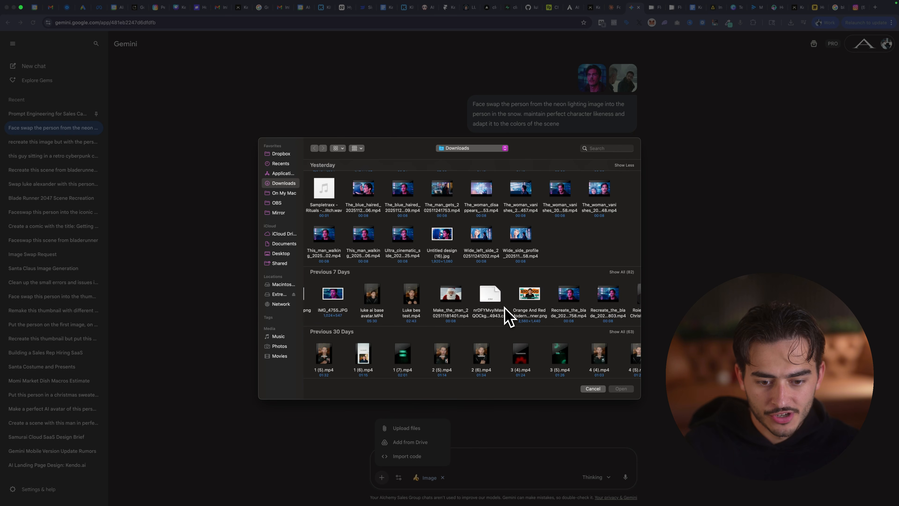
{"action": "scroll", "coordinate": [509, 316], "scroll_direction": "right", "scroll_amount": 5}
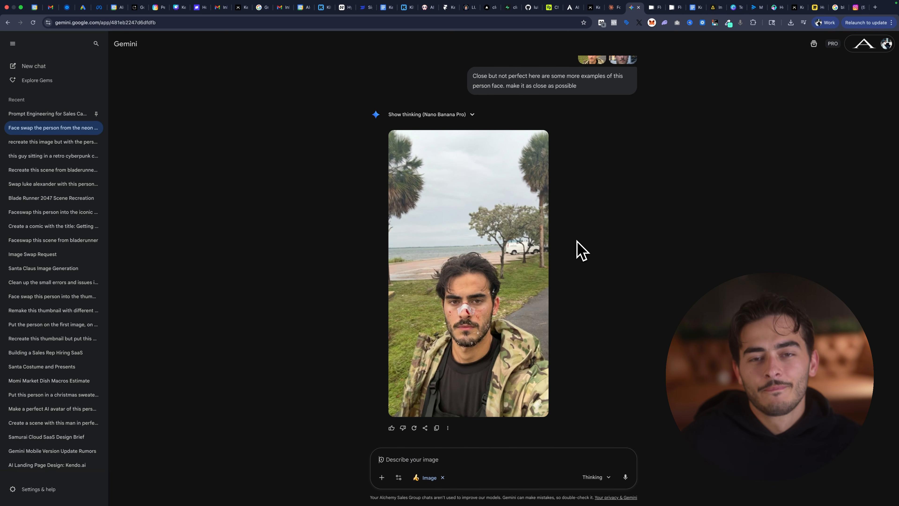
Step: Attach the still of the two men in the snow and send "NO ADD THIS PERSONS FACE TO THIS IMAGE"
{"action": "scroll", "coordinate": [585, 223], "scroll_direction": "up", "scroll_amount": 1}
{"action": "scroll", "coordinate": [583, 225], "scroll_direction": "up", "scroll_amount": 1}
{"action": "scroll", "coordinate": [581, 225], "scroll_direction": "down", "scroll_amount": 2}
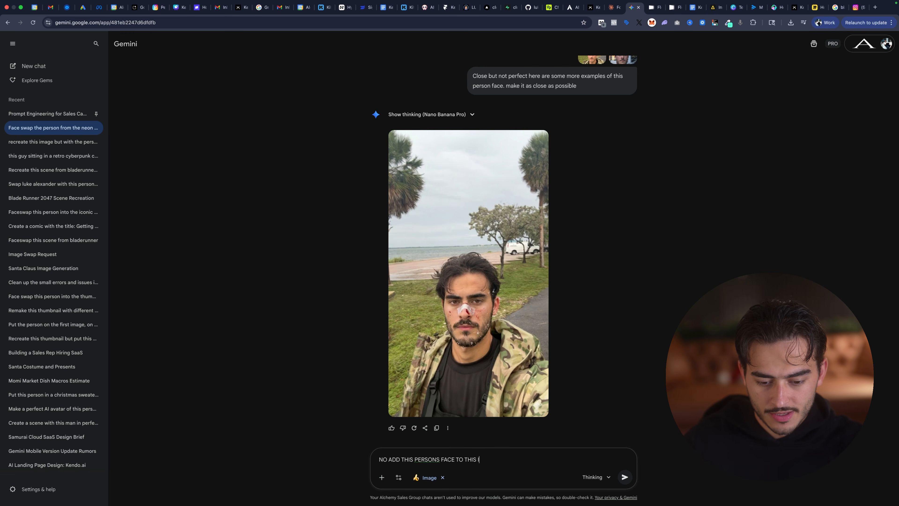
{"action": "left_click", "coordinate": [382, 478]}
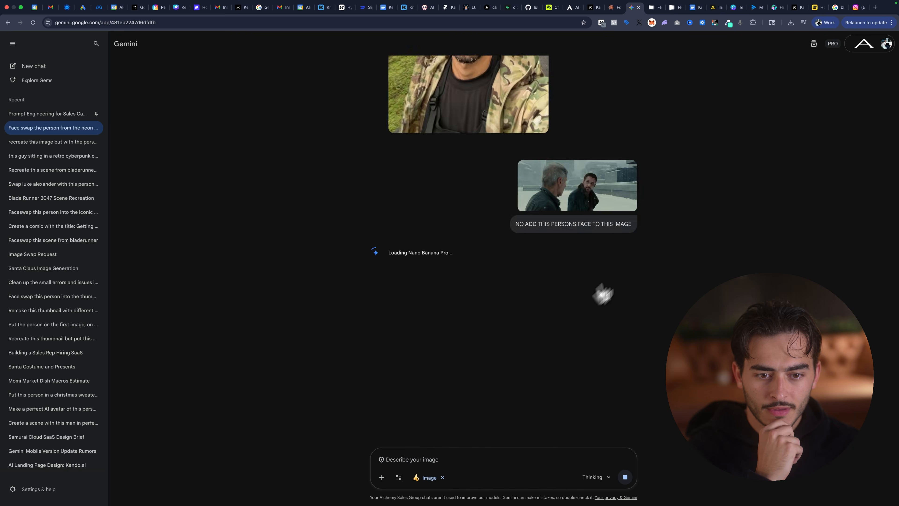
Step: Review the earlier swaps, retry the snow-scene swap and follow up with "You did the exact opposite swap that I want, try again but swap the other face"
{"action": "scroll", "coordinate": [634, 259], "scroll_direction": "up", "scroll_amount": 15}
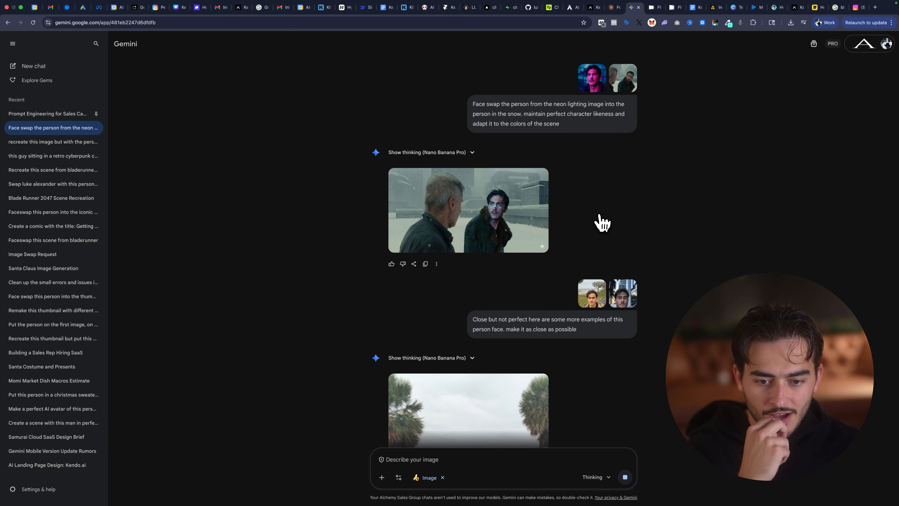
{"action": "scroll", "coordinate": [602, 226], "scroll_direction": "down", "scroll_amount": 15}
{"action": "scroll", "coordinate": [602, 227], "scroll_direction": "down", "scroll_amount": 4}
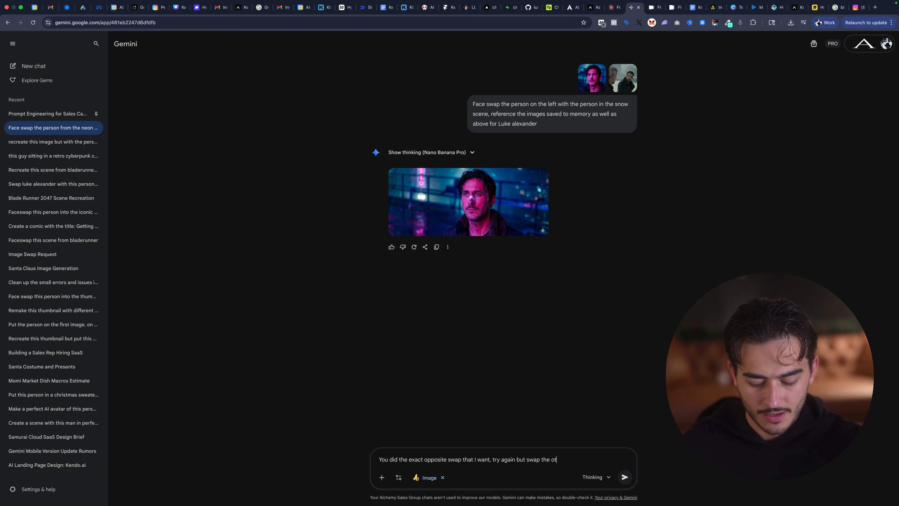
{"action": "key", "text": "Return"}
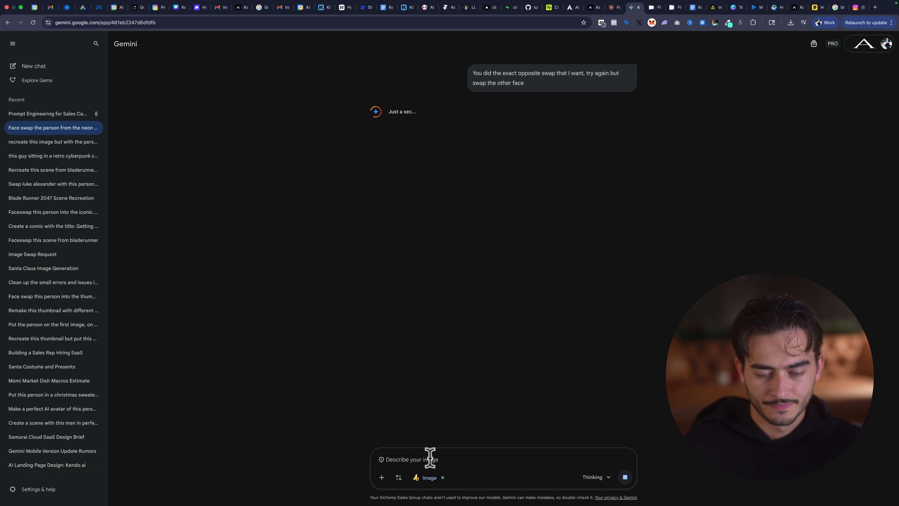
Step: Attach the snow still and two face photos, asking to put the dark-haired person into the snowy scene in place of Ryan Gosling's face
{"action": "scroll", "coordinate": [384, 157], "scroll_direction": "up", "scroll_amount": 5}
{"action": "scroll", "coordinate": [376, 164], "scroll_direction": "up", "scroll_amount": 1}
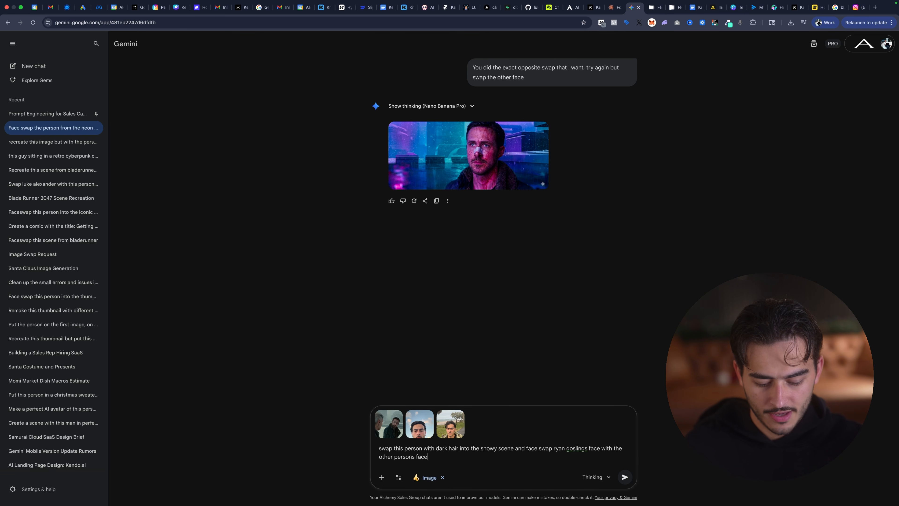
{"action": "key", "text": "Return"}
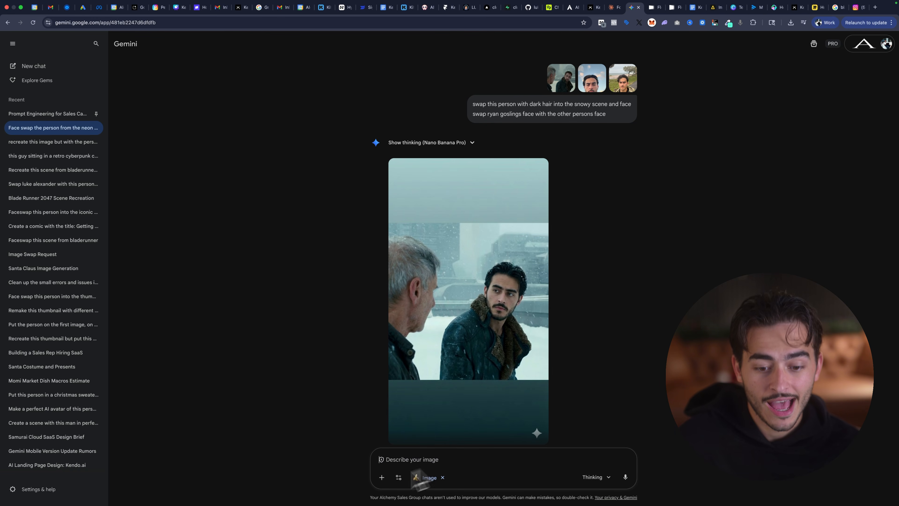
Step: Download the generated vertical snow image at full size and preview the original BUF still for comparison
{"action": "left_click", "coordinate": [538, 168]}
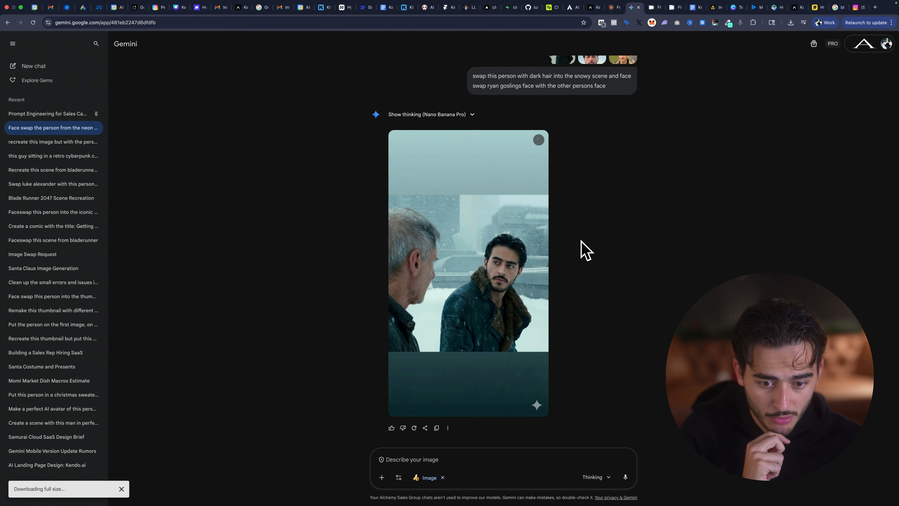
{"action": "scroll", "coordinate": [586, 251], "scroll_direction": "up", "scroll_amount": 10}
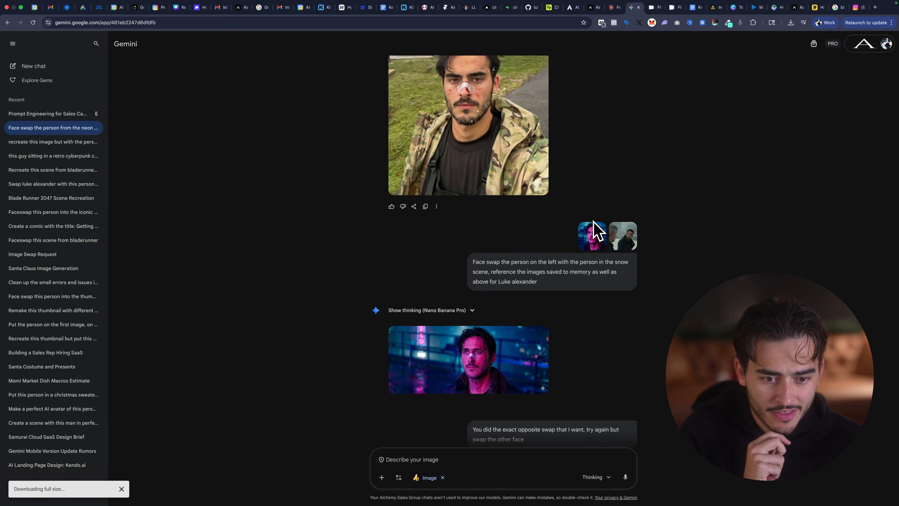
{"action": "left_click", "coordinate": [628, 248]}
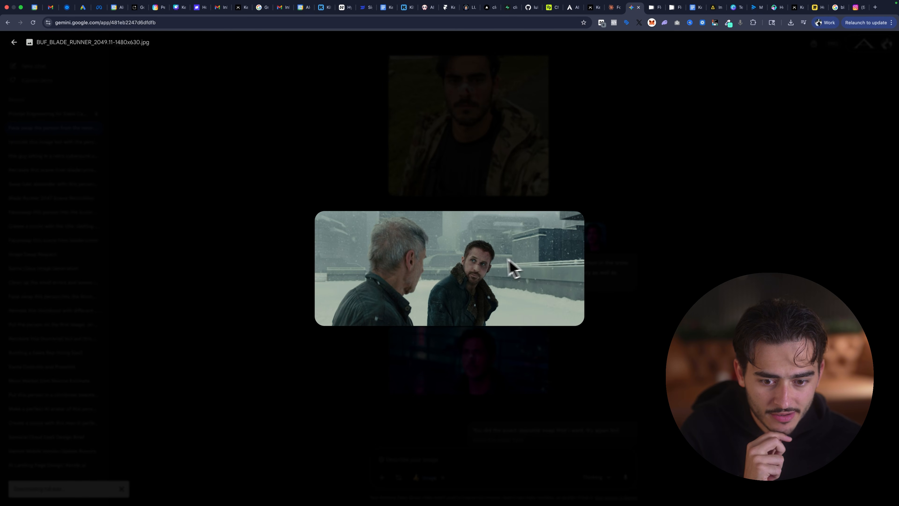
{"action": "left_click", "coordinate": [630, 256]}
Step: Attach the neon portrait and ask for a closer face, keeping the nose bandaid and blood but matching the snowy scene and color profile
{"action": "scroll", "coordinate": [529, 252], "scroll_direction": "down", "scroll_amount": 5}
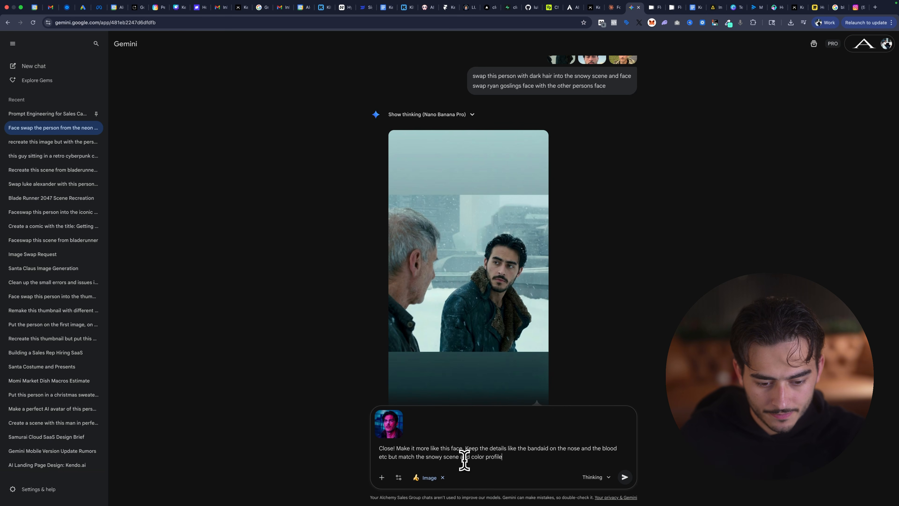
{"action": "left_click", "coordinate": [625, 477]}
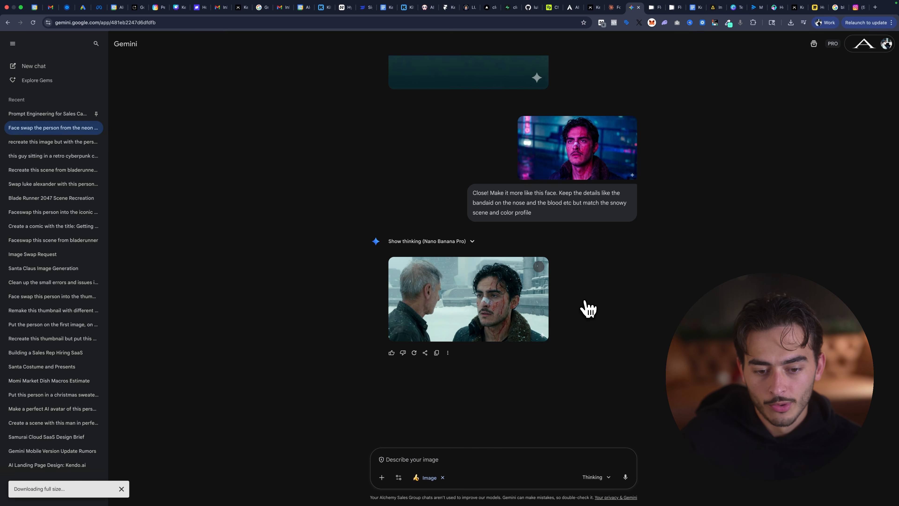
{"action": "scroll", "coordinate": [591, 312], "scroll_direction": "down", "scroll_amount": 3}
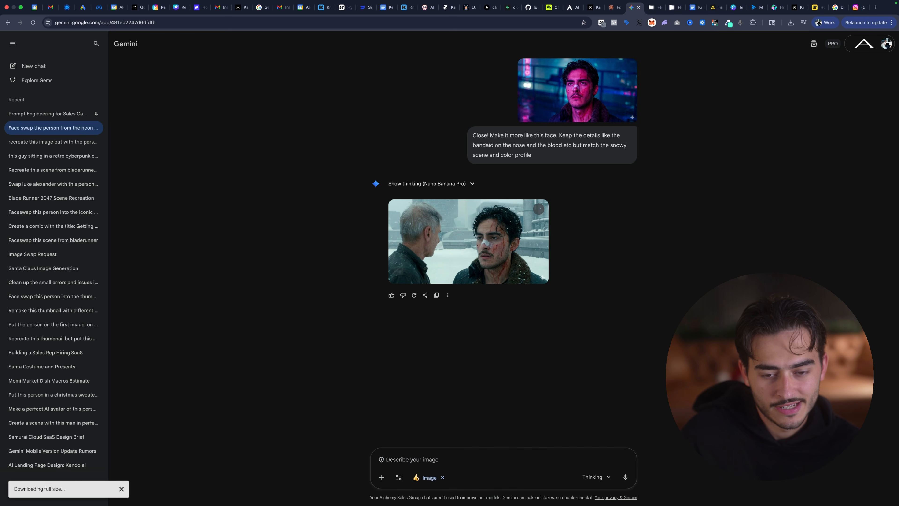
Step: Attach the newly generated bandaged-face snow image and the still of the man on the snowy steps from Downloads
{"action": "left_click", "coordinate": [386, 477]}
{"action": "left_click", "coordinate": [409, 429]}
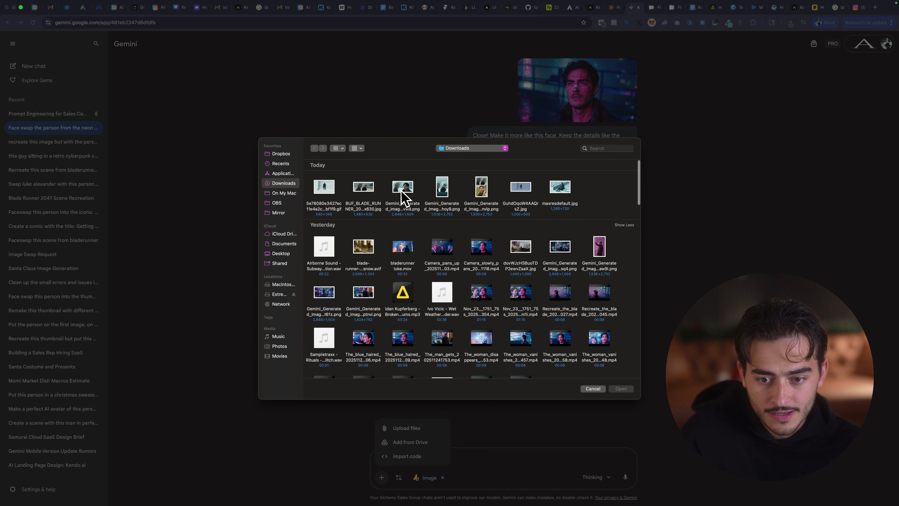
{"action": "left_click", "coordinate": [402, 191]}
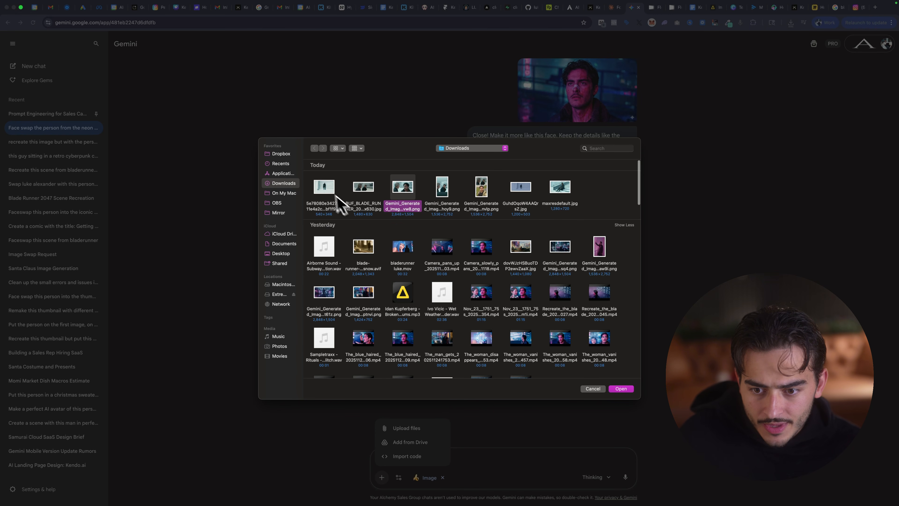
{"action": "left_click", "coordinate": [326, 193], "text": "super"}
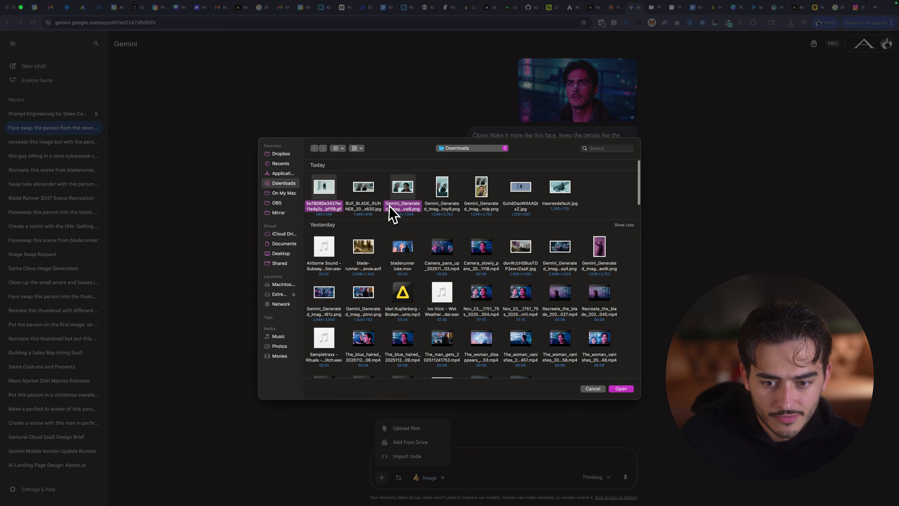
{"action": "left_click", "coordinate": [421, 194]}
{"action": "left_click", "coordinate": [410, 207]}
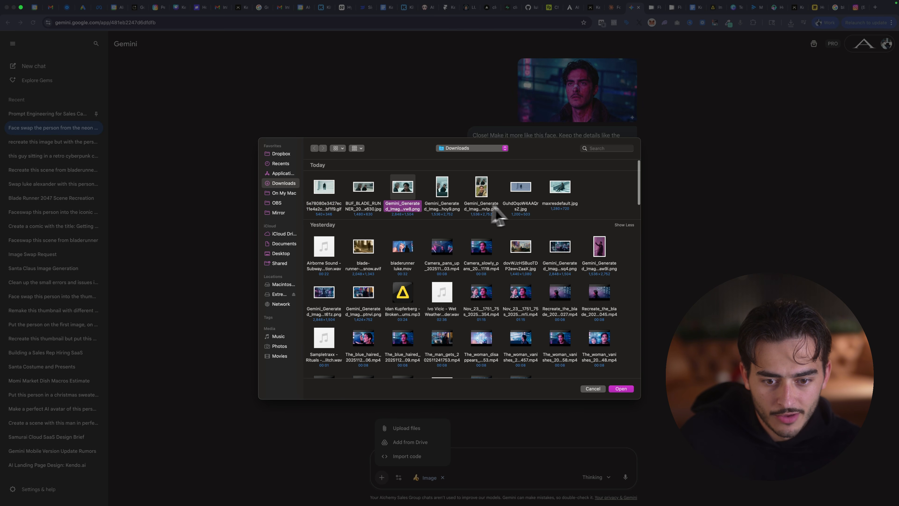
{"action": "left_click", "coordinate": [523, 207], "text": "super"}
{"action": "left_click", "coordinate": [569, 207], "text": "super"}
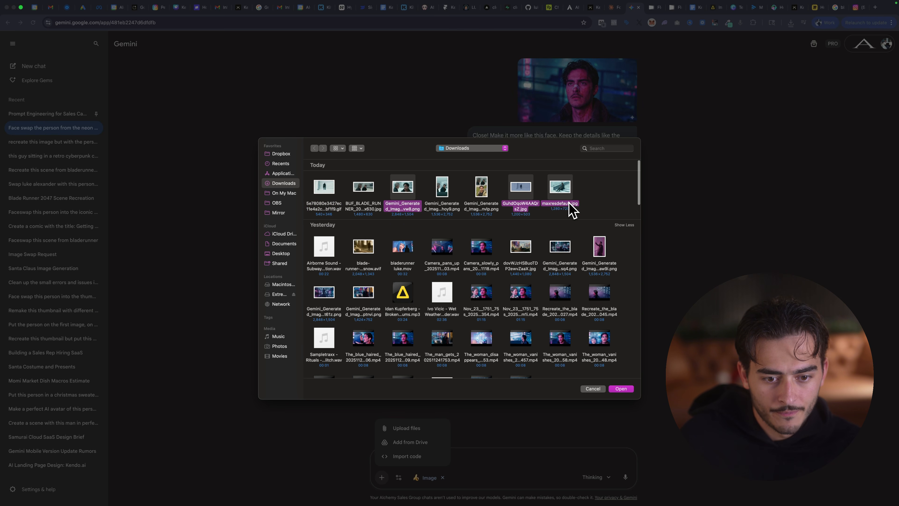
{"action": "left_click", "coordinate": [533, 212]}
{"action": "left_click", "coordinate": [513, 208]}
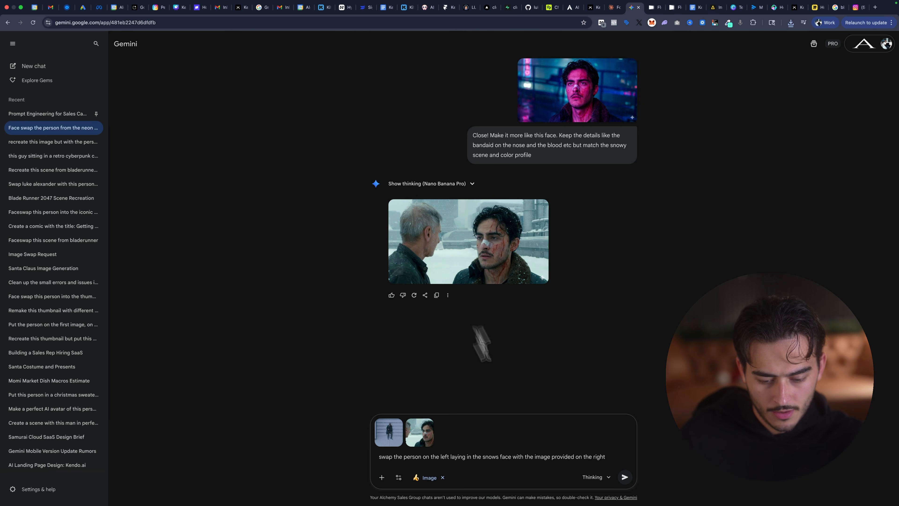
Step: Request swapping the face of the person lying in the snow with the provided image, and refine the result to match the reference scene
{"action": "key", "text": "Return"}
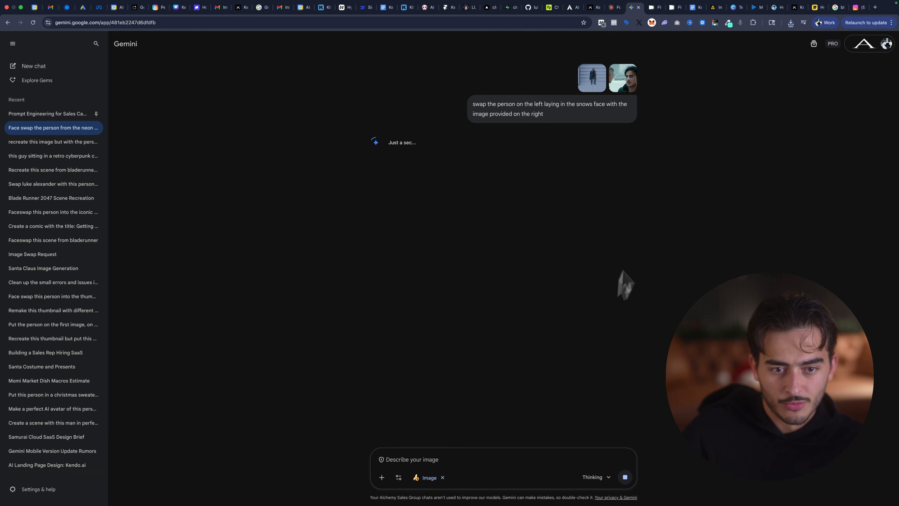
{"action": "scroll", "coordinate": [367, 231], "scroll_direction": "up", "scroll_amount": 4}
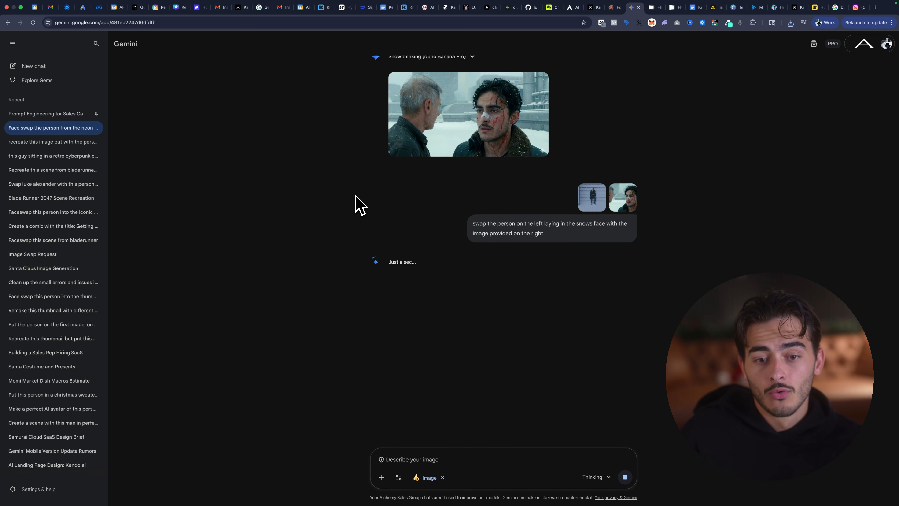
{"action": "scroll", "coordinate": [355, 194], "scroll_direction": "down", "scroll_amount": 4}
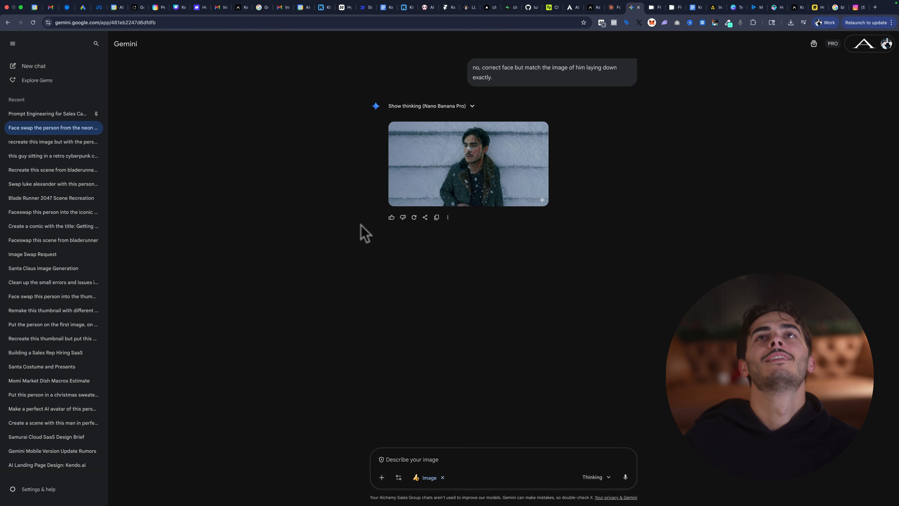
{"action": "scroll", "coordinate": [590, 207], "scroll_direction": "up", "scroll_amount": 5}
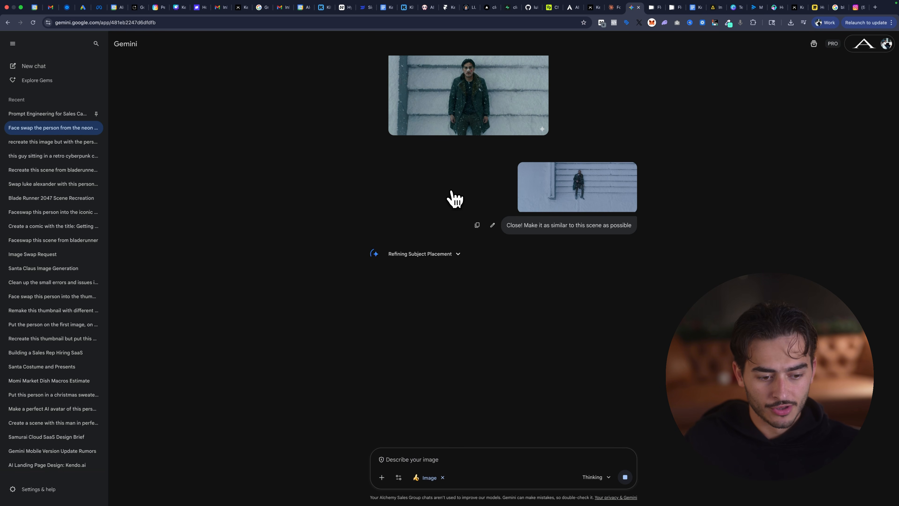
Step: Switch to the Flow project and set the generation mode to Frames to Video
{"action": "key", "text": "ctrl+Tab"}
{"action": "key", "text": "ctrl+Tab"}
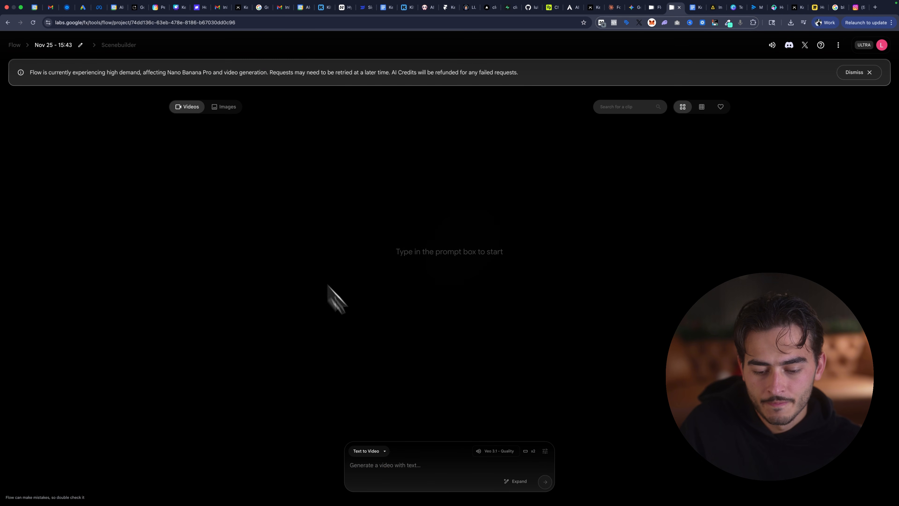
{"action": "left_click", "coordinate": [371, 451]}
{"action": "left_click", "coordinate": [370, 403]}
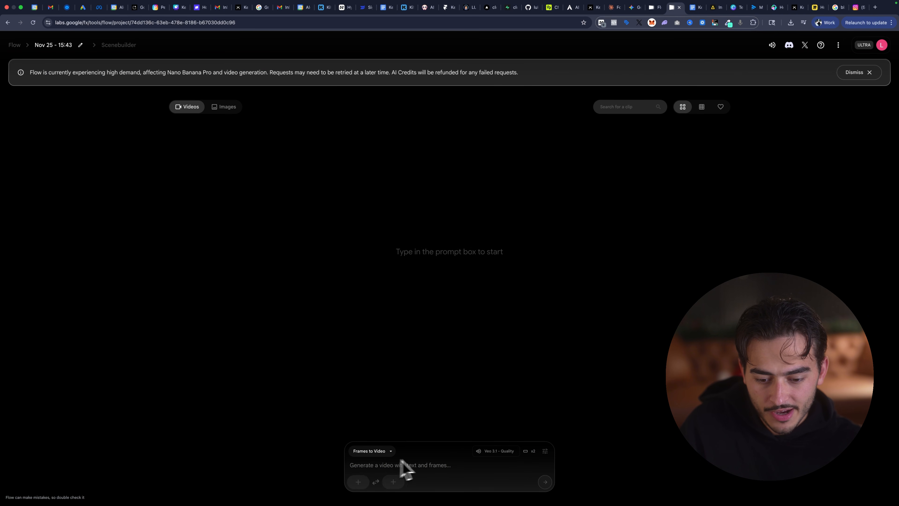
Step: Upload the generated still of the bandaged man facing the old man from Downloads as the video's start frame
{"action": "left_click", "coordinate": [360, 482]}
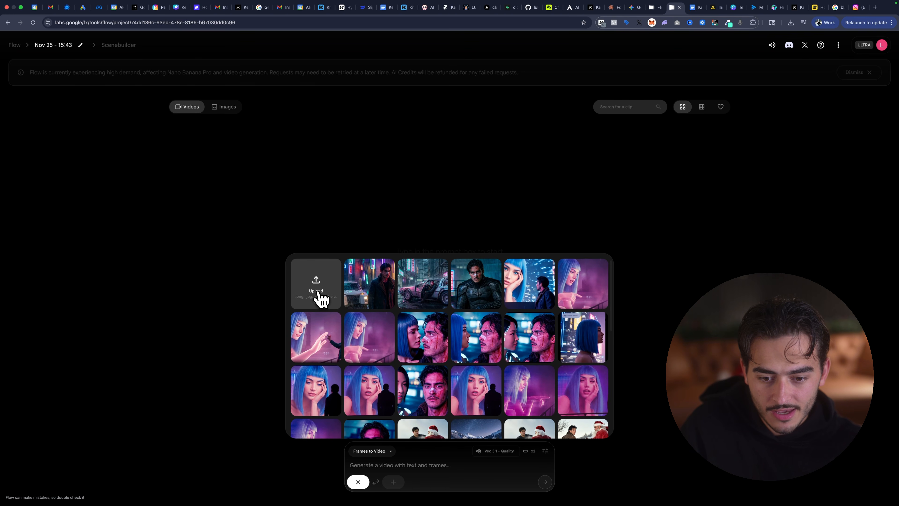
{"action": "left_click", "coordinate": [316, 294]}
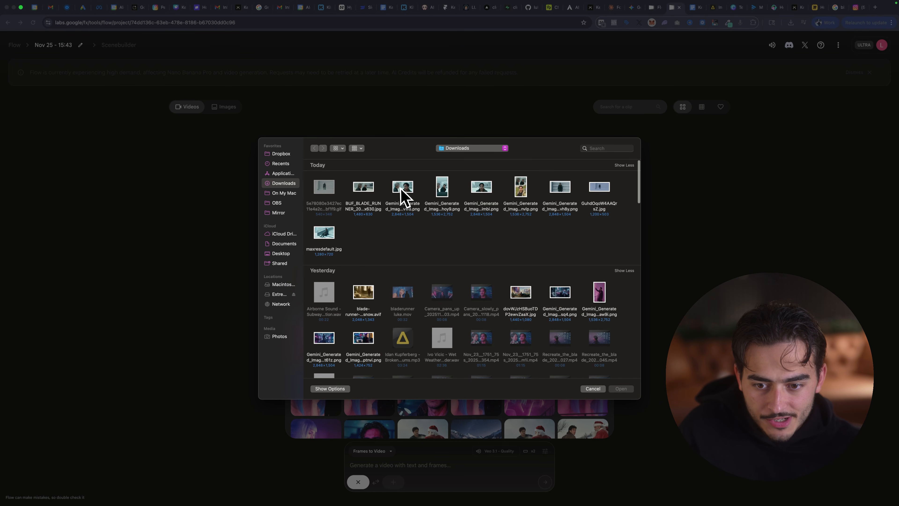
{"action": "left_click", "coordinate": [404, 207]}
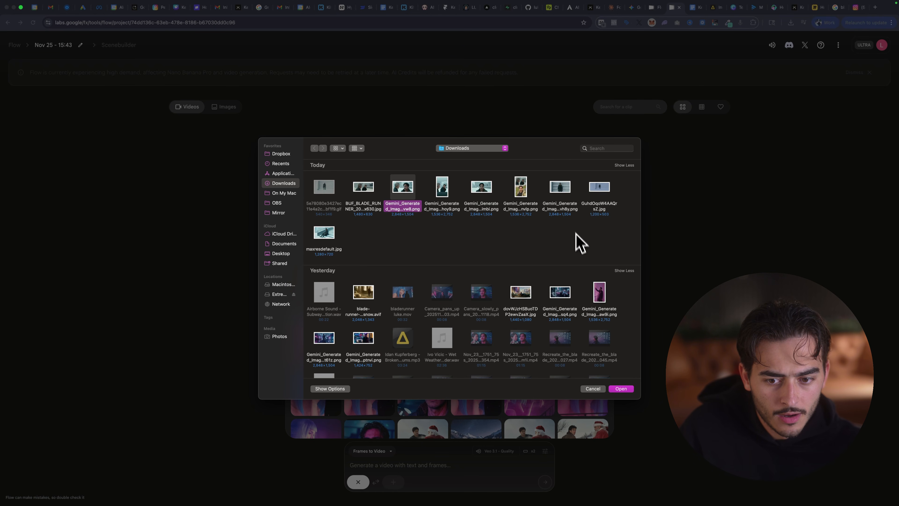
{"action": "left_click", "coordinate": [622, 389]}
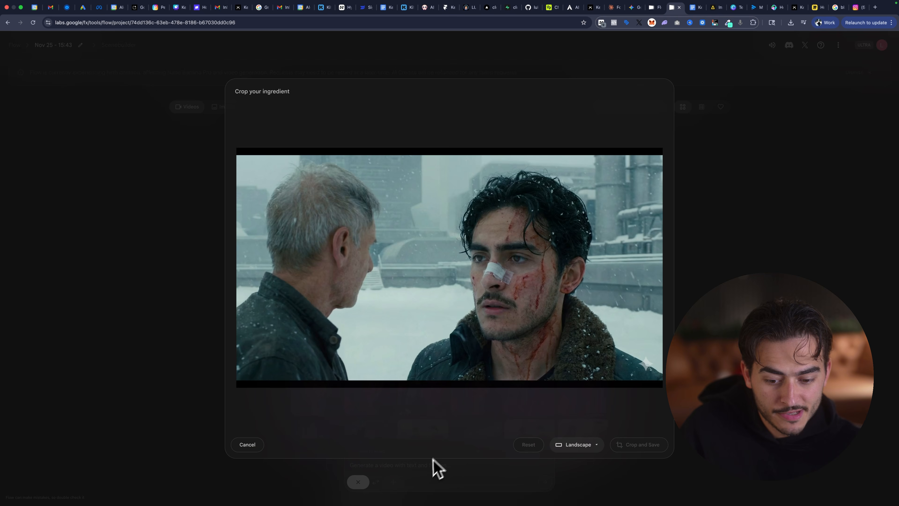
Step: Crop the start frame in landscape format to remove the black bars around the still, and save it
{"action": "left_click_drag", "start_coordinate": [662, 386], "coordinate": [634, 376]}
{"action": "left_click_drag", "start_coordinate": [564, 317], "coordinate": [585, 326]}
{"action": "left_click_drag", "start_coordinate": [652, 377], "coordinate": [647, 374]}
{"action": "left_click_drag", "start_coordinate": [599, 344], "coordinate": [620, 348]}
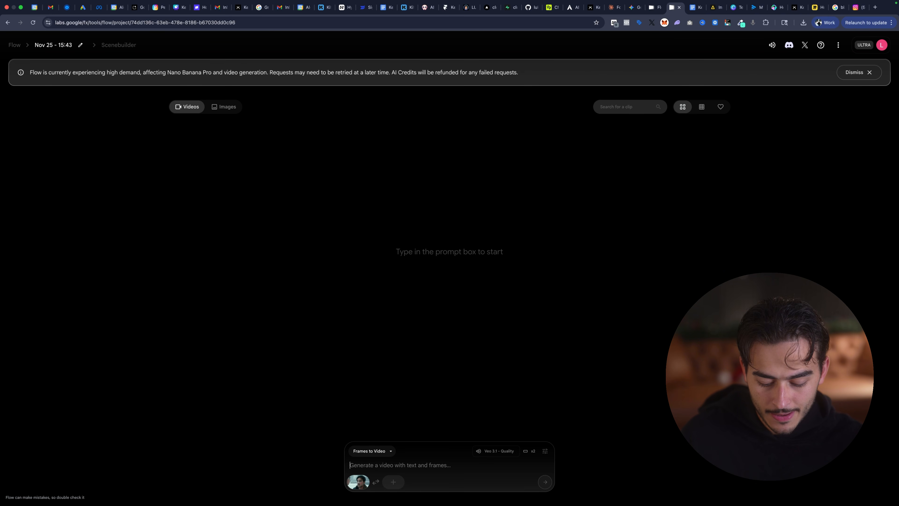
Step: Write a prompt for the man on the right leaving the old man to lay on snowy steps outside an old industrial building, ultra cinematic and realistic
{"action": "type", "text": "Animat"}
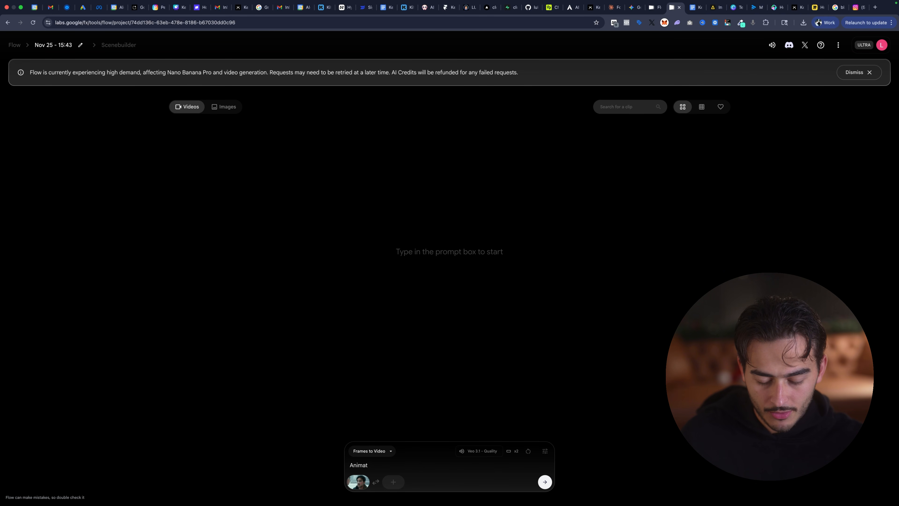
{"action": "key", "text": "BackSpace"}
{"action": "key", "text": "BackSpace"}
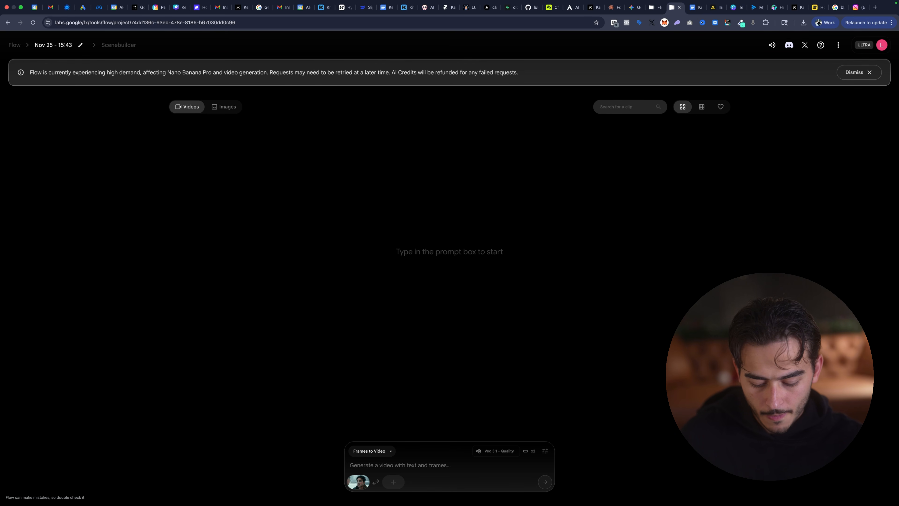
{"action": "type", "text": "The"}
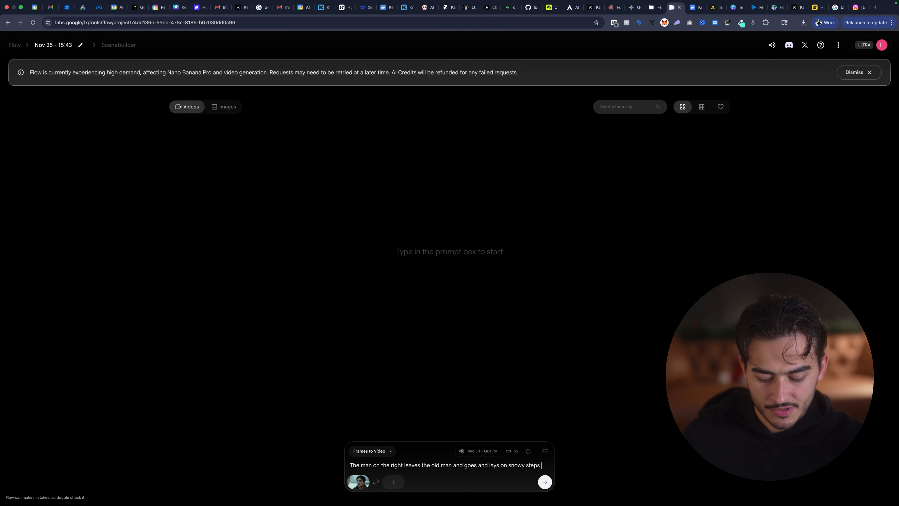
{"action": "type", "text": "tside of an old industrial building. ultra cinematic and realistic"}
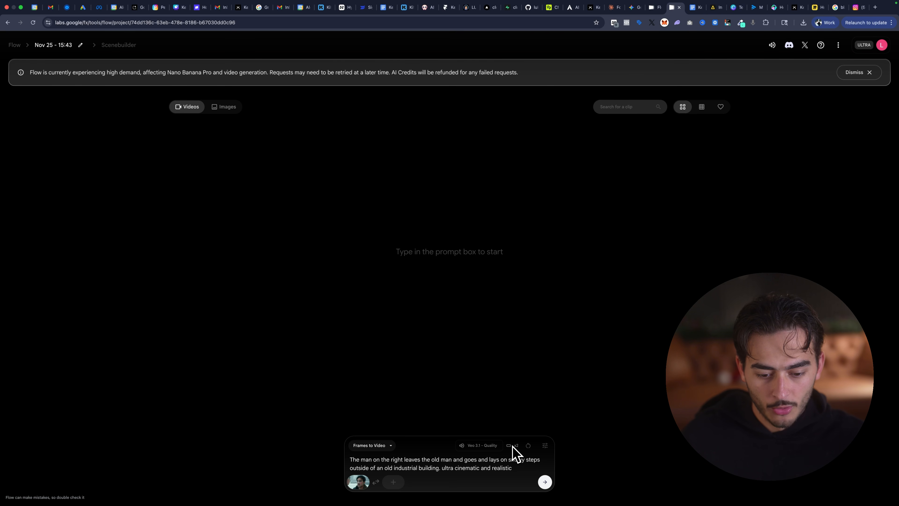
Step: Set the outputs per prompt to 1 and generate the video
{"action": "left_click", "coordinate": [545, 446]}
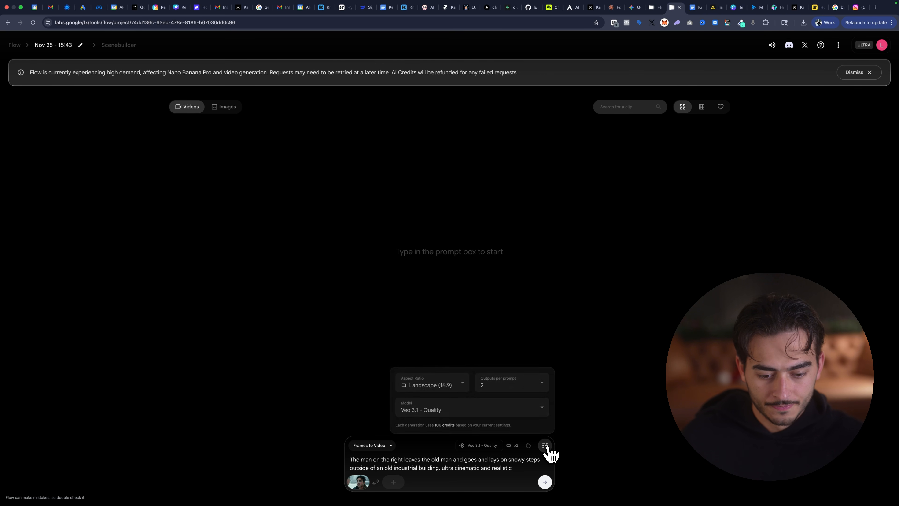
{"action": "left_click", "coordinate": [523, 389]}
{"action": "left_click", "coordinate": [506, 316]}
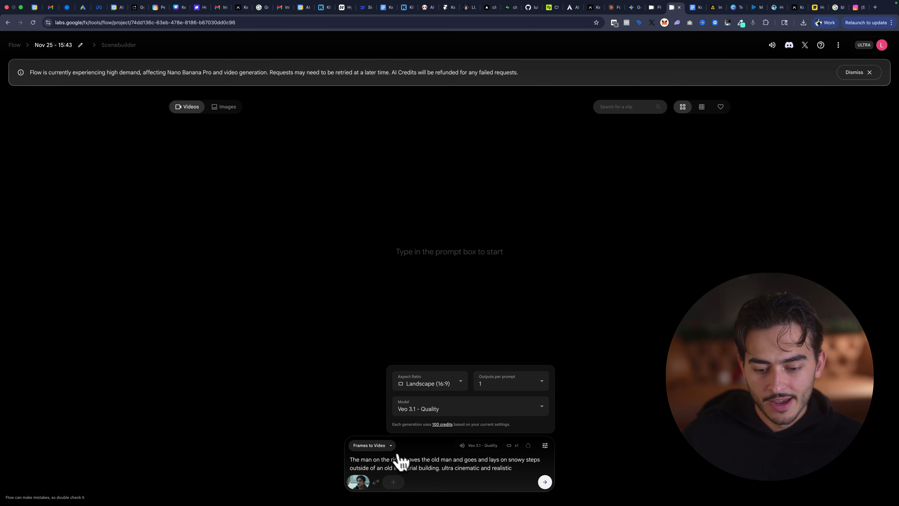
{"action": "left_click", "coordinate": [545, 481]}
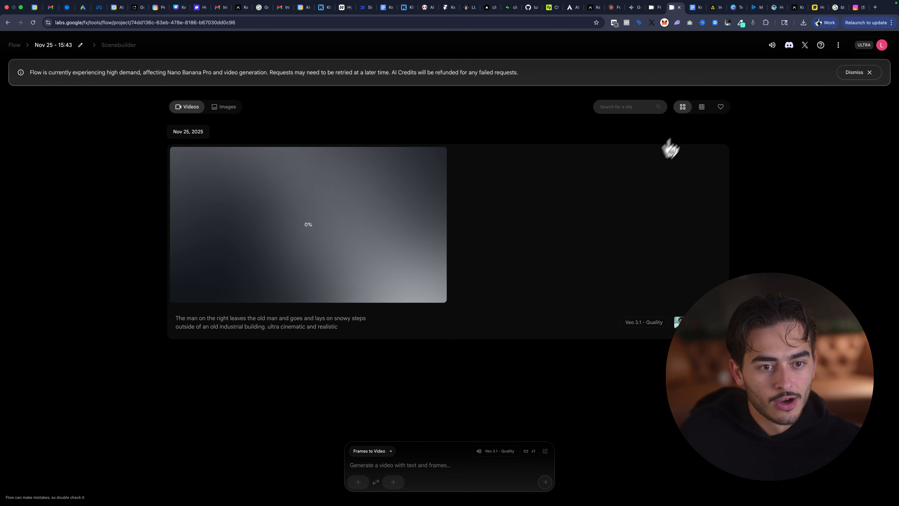
Step: Switch to Gemini and attach maxresdefault.jpg and the generated still of the bandaged man with the old man from Downloads
{"action": "left_click", "coordinate": [634, 7]}
{"action": "scroll", "coordinate": [531, 319], "scroll_direction": "down", "scroll_amount": 1}
{"action": "scroll", "coordinate": [567, 343], "scroll_direction": "down", "scroll_amount": 5}
{"action": "left_click", "coordinate": [381, 478]}
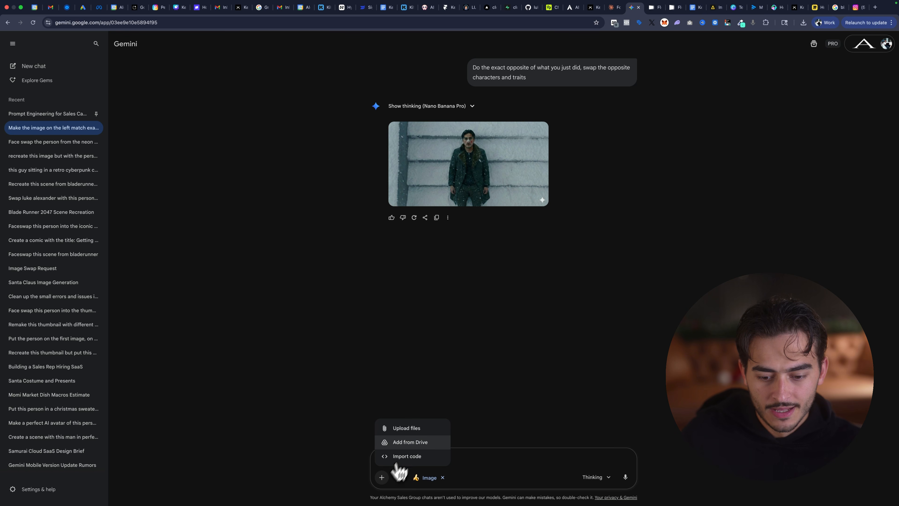
{"action": "left_click", "coordinate": [414, 429]}
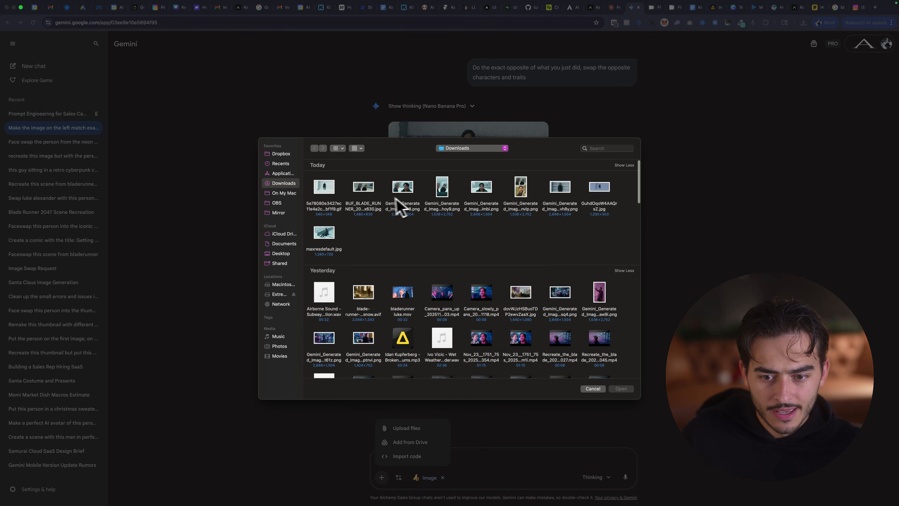
{"action": "left_click", "coordinate": [324, 233]}
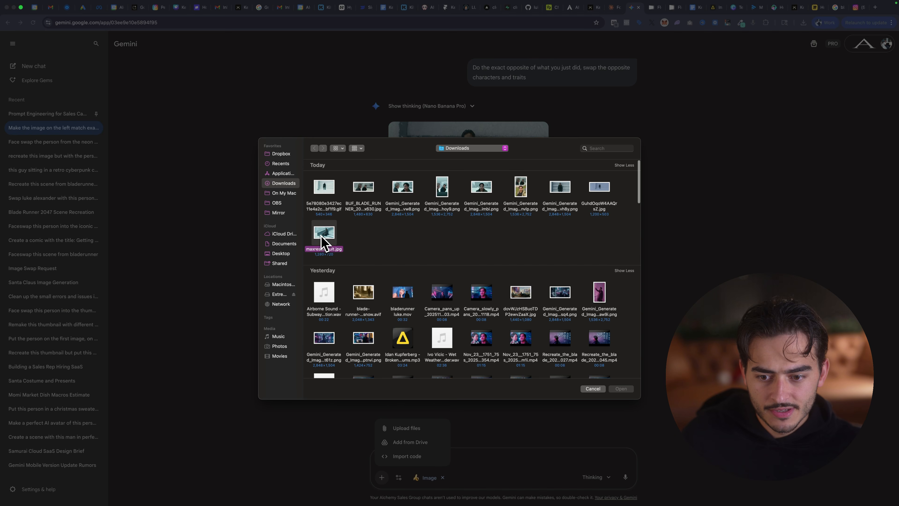
{"action": "left_click", "coordinate": [410, 193], "text": "super"}
{"action": "left_click", "coordinate": [621, 389]}
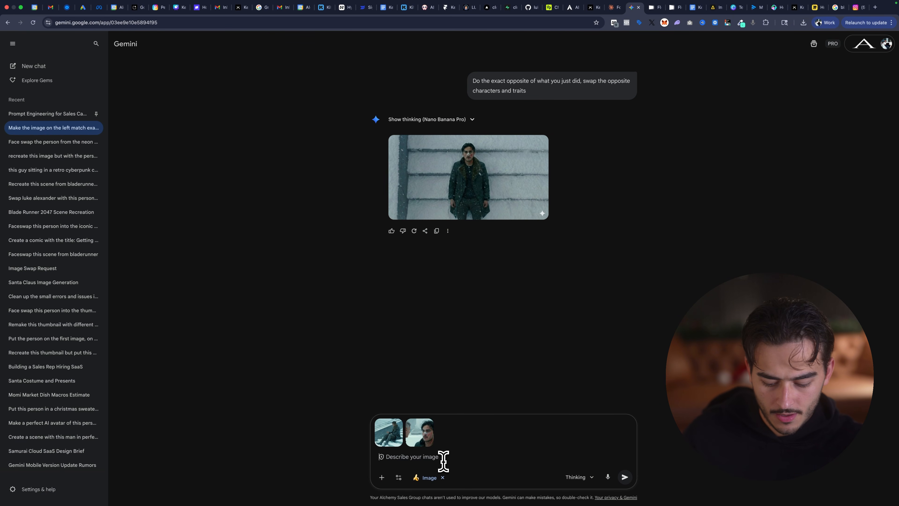
Step: Request a face swap of the bloody-faced person onto the man laying on the steps, keeping the rest of the shot exactly the same
{"action": "type", "text": "face swap the person with the bl"}
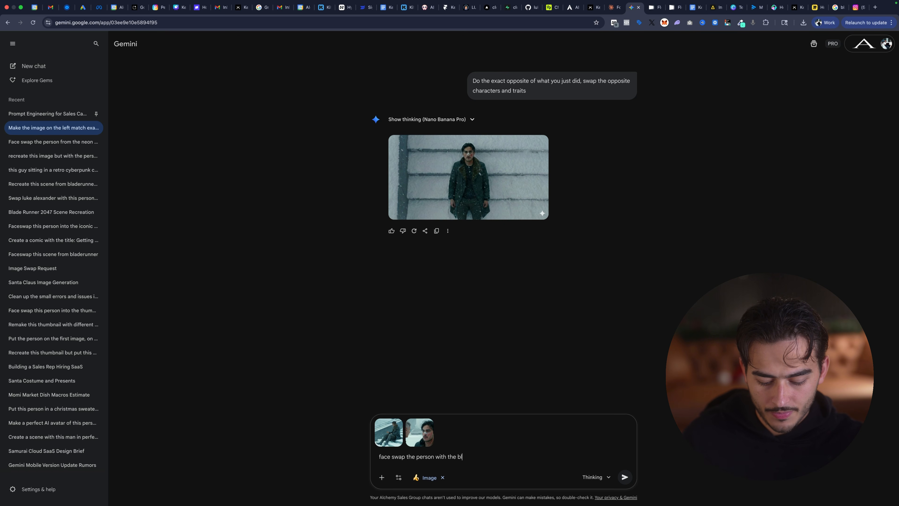
{"action": "type", "text": "oody face onto the man laying on the steps. keep the rest of the shot exactly "}
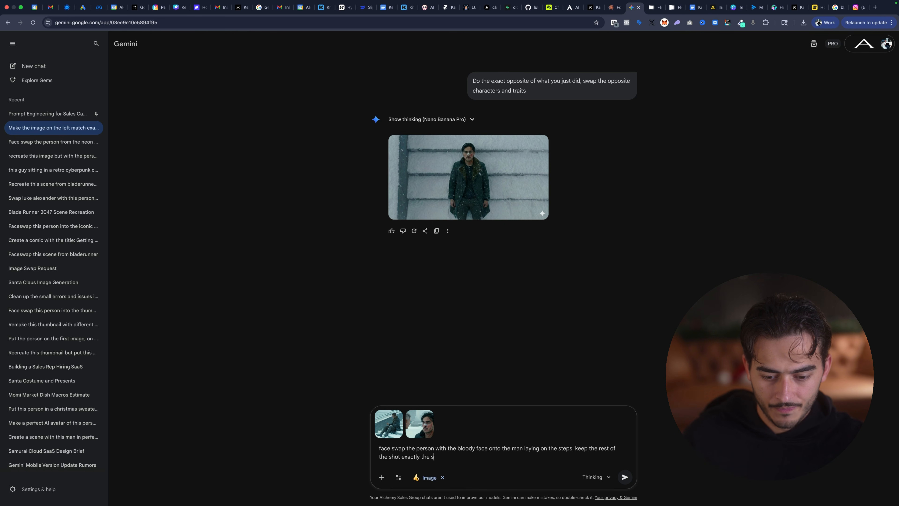
{"action": "type", "text": "the same"}
{"action": "key", "text": "Return"}
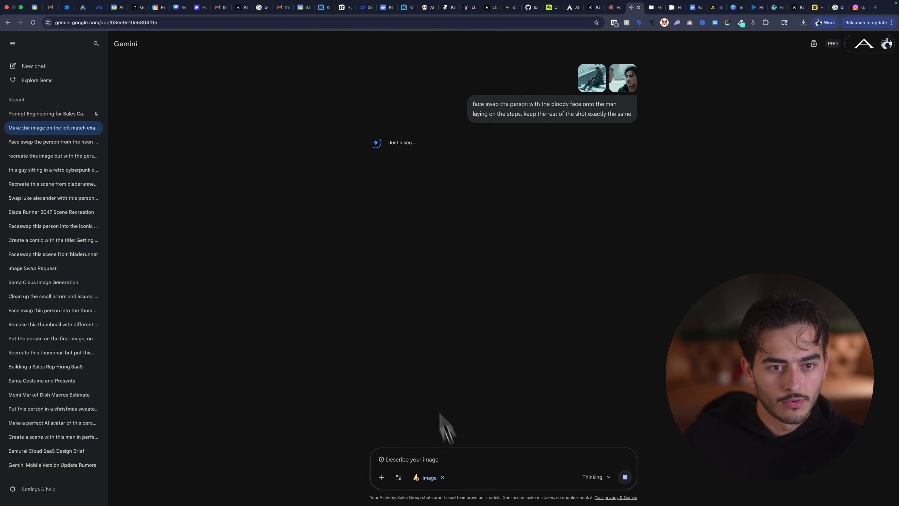
Step: Return to the Flow project, play the generated clip and scrub through it to its end
{"action": "key", "text": "ctrl+Tab"}
{"action": "key", "text": "ctrl+Tab"}
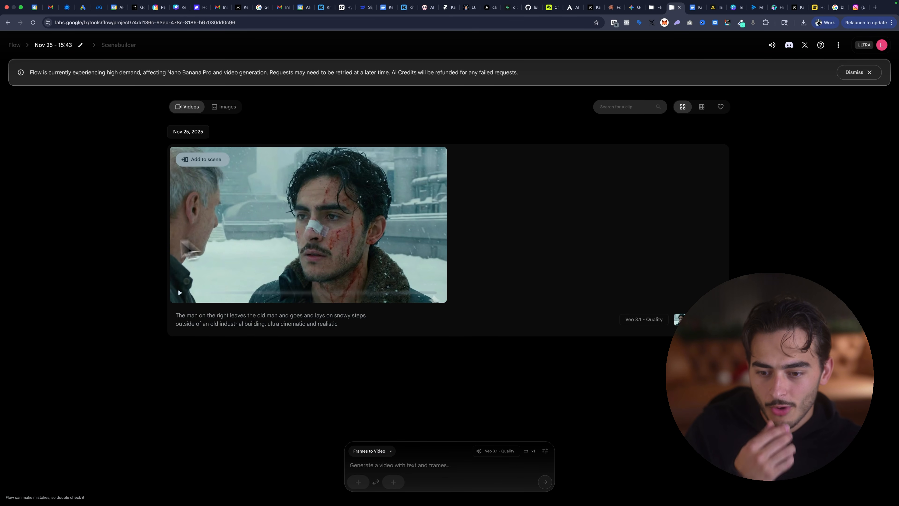
{"action": "left_click", "coordinate": [175, 294]}
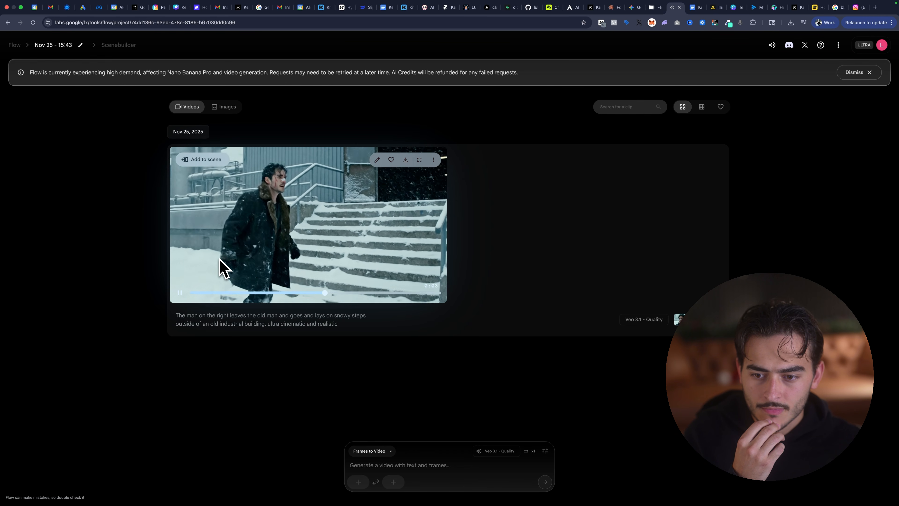
{"action": "left_click", "coordinate": [180, 292]}
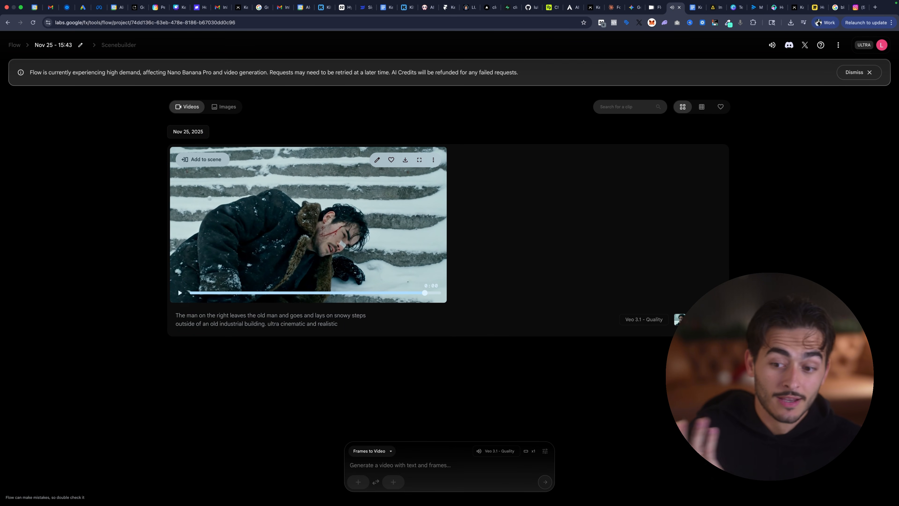
{"action": "left_click_drag", "start_coordinate": [194, 293], "coordinate": [453, 285]}
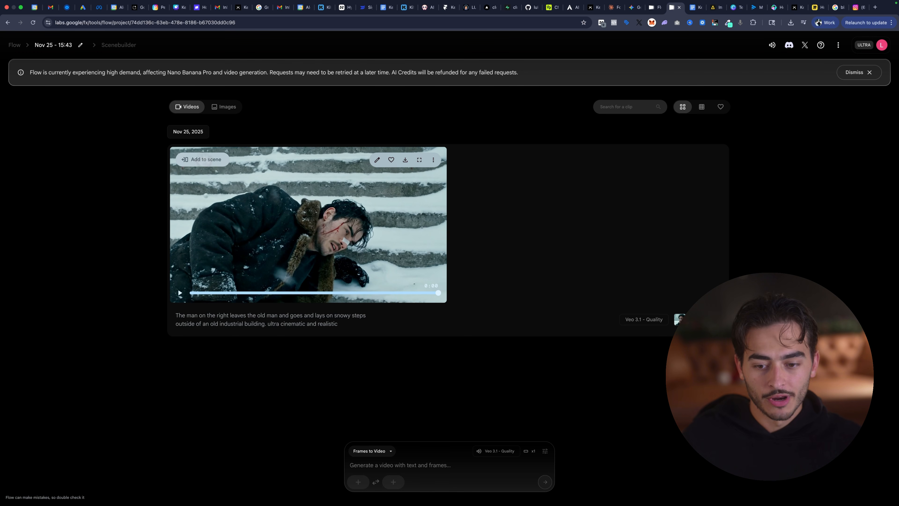
Step: Review the face-swapped steps image in Gemini and request more realistic head sizing, a better reference match and the same gaze direction as the reference
{"action": "left_click", "coordinate": [635, 8]}
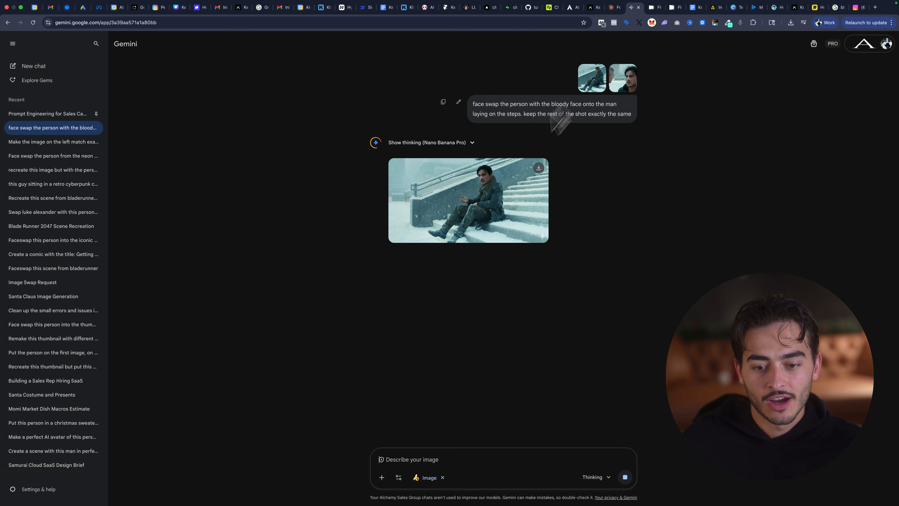
{"action": "left_click", "coordinate": [474, 211]}
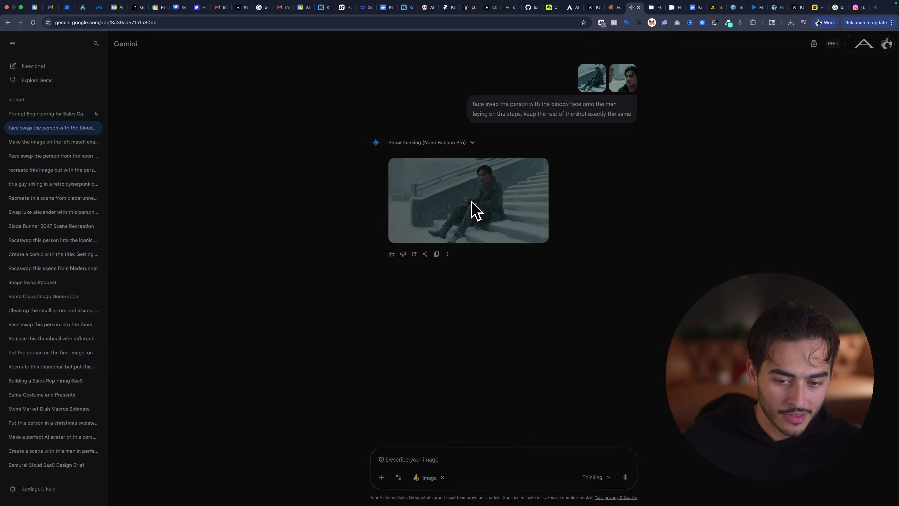
{"action": "left_click", "coordinate": [748, 232]}
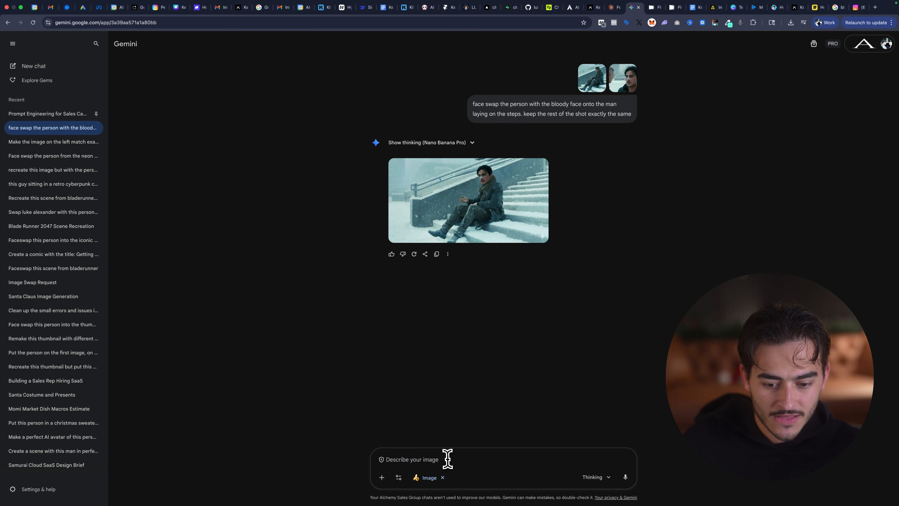
{"action": "type", "text": "Ma"}
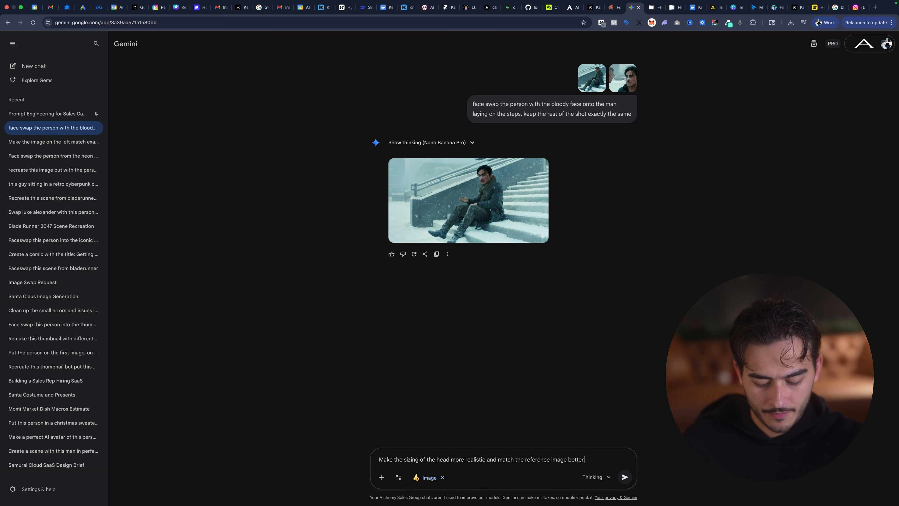
{"action": "type", "text": "e the person is looking make it the same as the reference"}
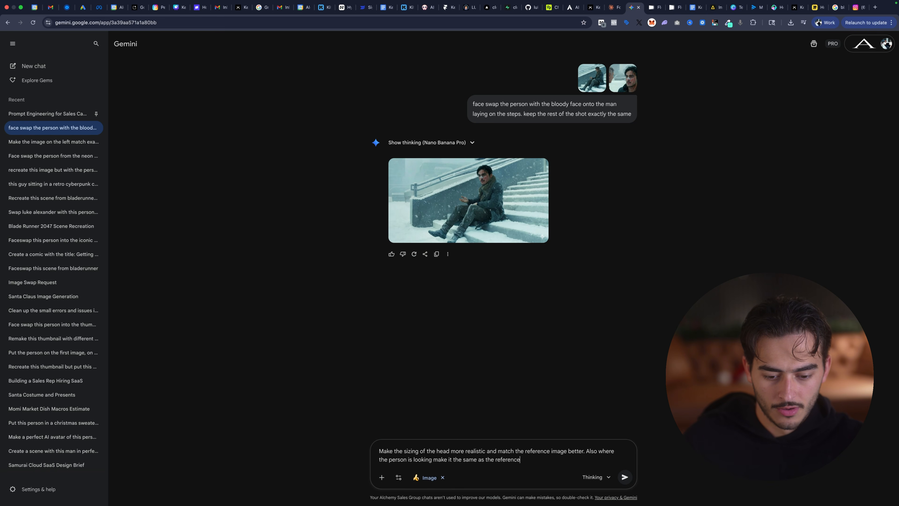
{"action": "key", "text": "Return"}
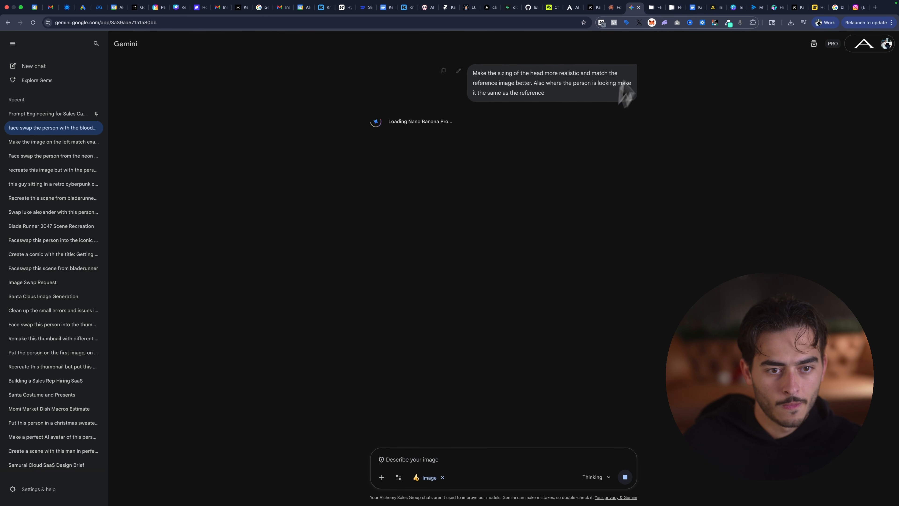
Step: Return to the Flow project, reuse the snowy steps clip's prompt and start frame, and generate the video again
{"action": "left_click", "coordinate": [674, 8]}
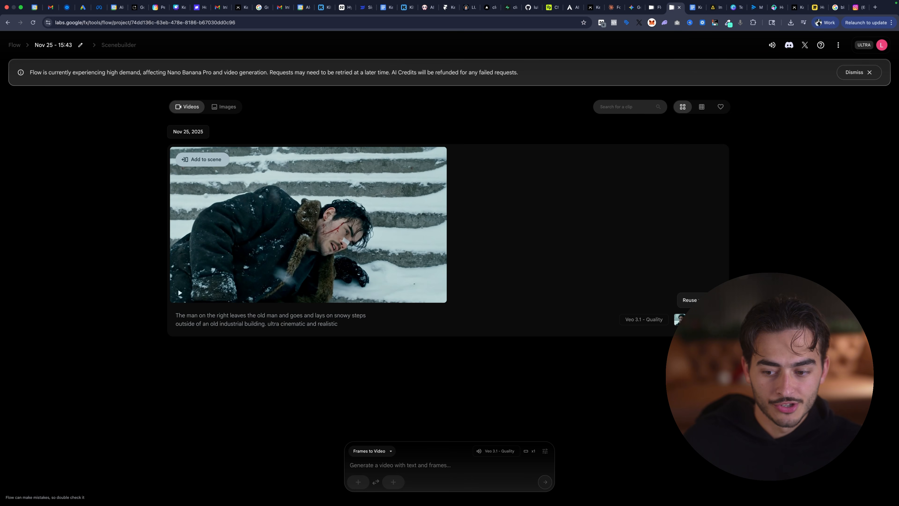
{"action": "left_click", "coordinate": [690, 301]}
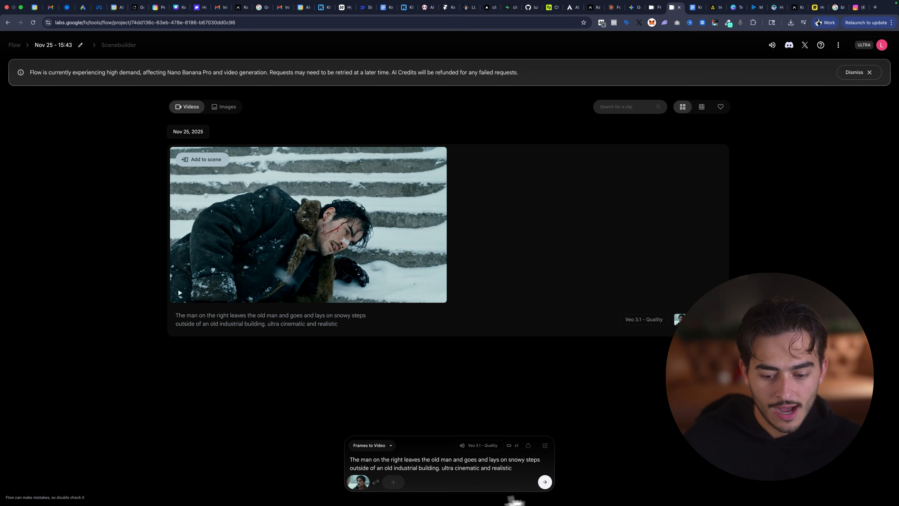
{"action": "left_click", "coordinate": [545, 481]}
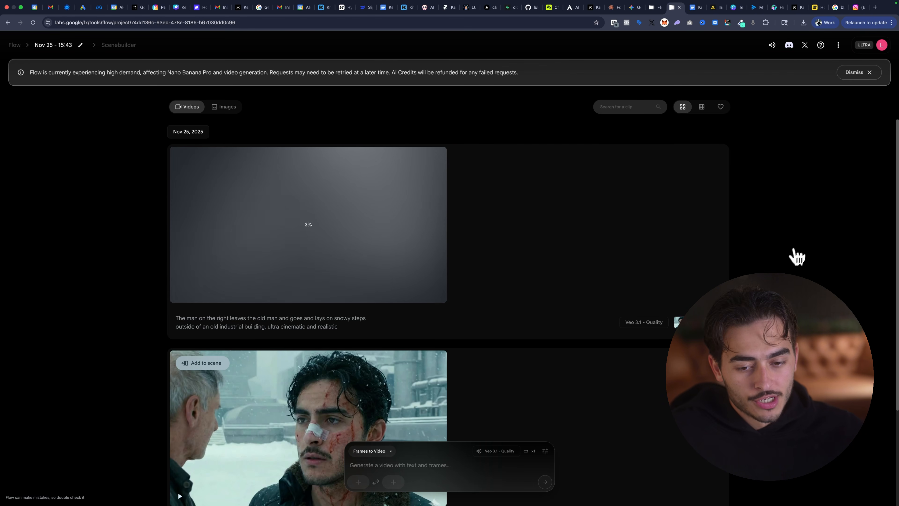
Step: Play the earlier generated clip again and pause it where the man walks toward the snowy stairs
{"action": "scroll", "coordinate": [790, 260], "scroll_direction": "down", "scroll_amount": 5}
{"action": "scroll", "coordinate": [776, 259], "scroll_direction": "down", "scroll_amount": 1}
{"action": "scroll", "coordinate": [775, 257], "scroll_direction": "up", "scroll_amount": 1}
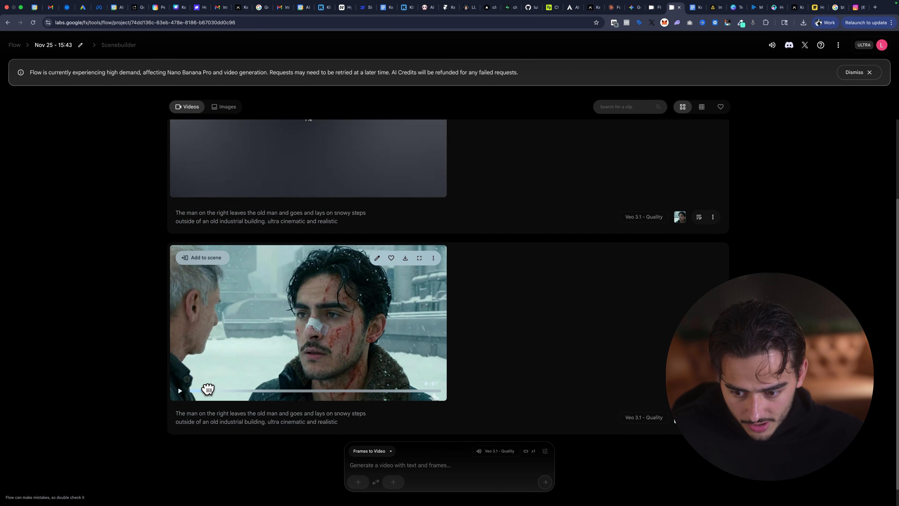
{"action": "left_click", "coordinate": [180, 390]}
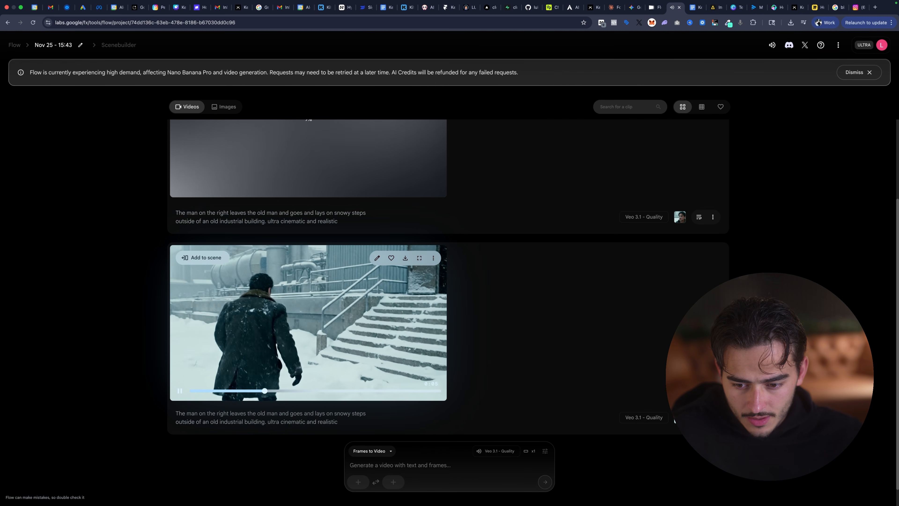
{"action": "key", "text": "space"}
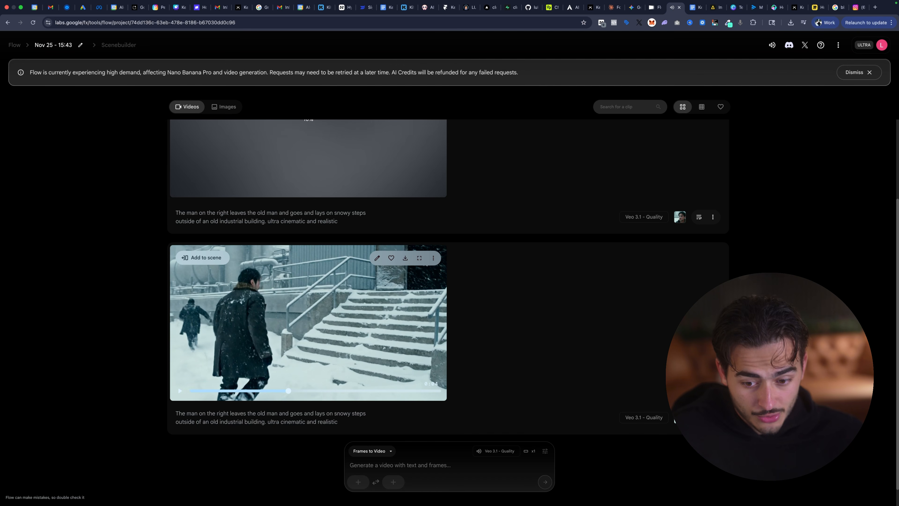
Step: Play the rest of the snowy stairs clip and check on the video being generated
{"action": "key", "text": "space"}
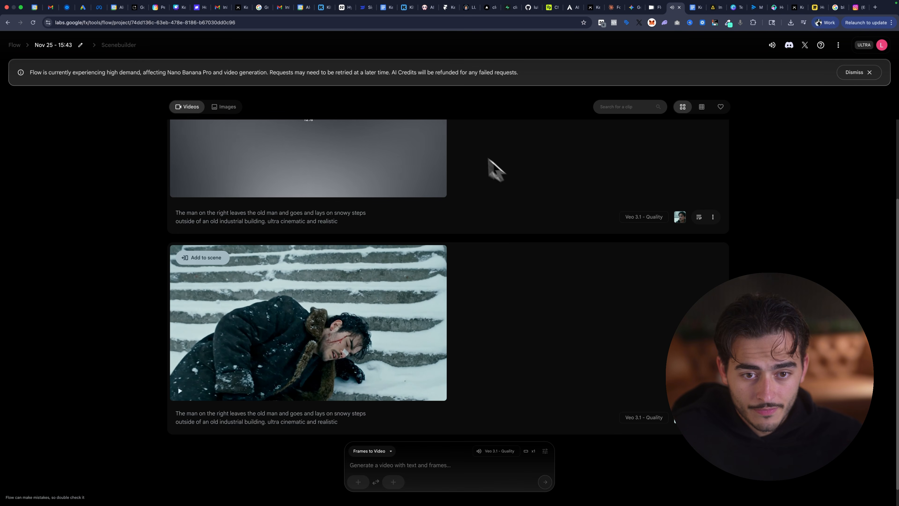
{"action": "scroll", "coordinate": [478, 156], "scroll_direction": "up", "scroll_amount": 3}
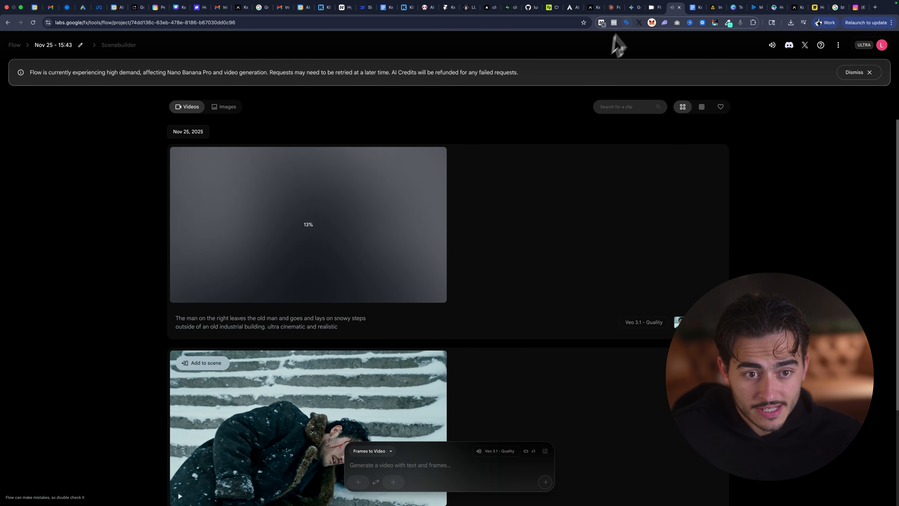
Step: Switch to Gemini and submit "recreate the scene of ryan gosling on the steps but with this other persons face" with the portrait and steps images
{"action": "left_click", "coordinate": [633, 7]}
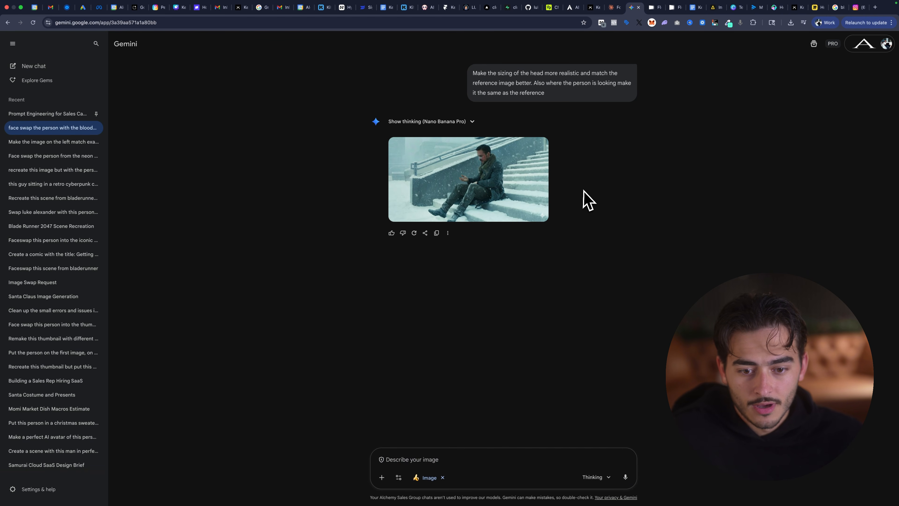
{"action": "scroll", "coordinate": [486, 315], "scroll_direction": "up", "scroll_amount": 2}
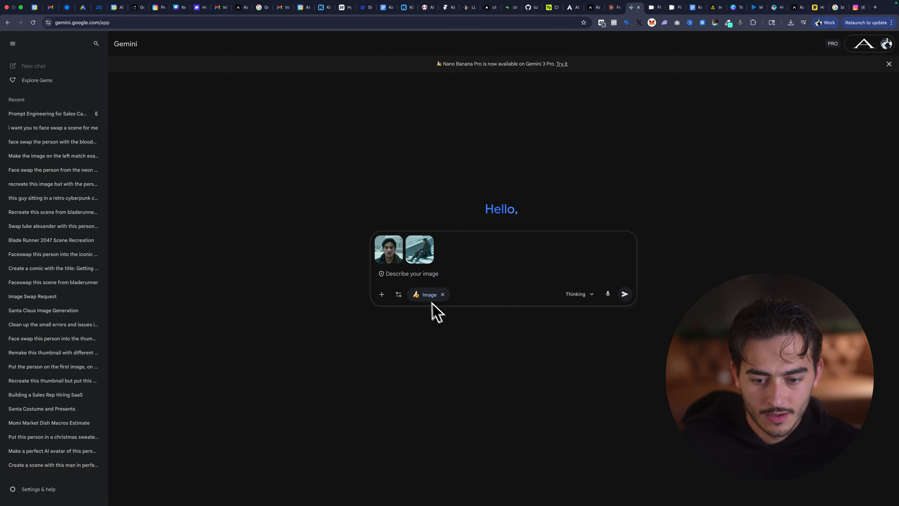
{"action": "type", "text": "r"}
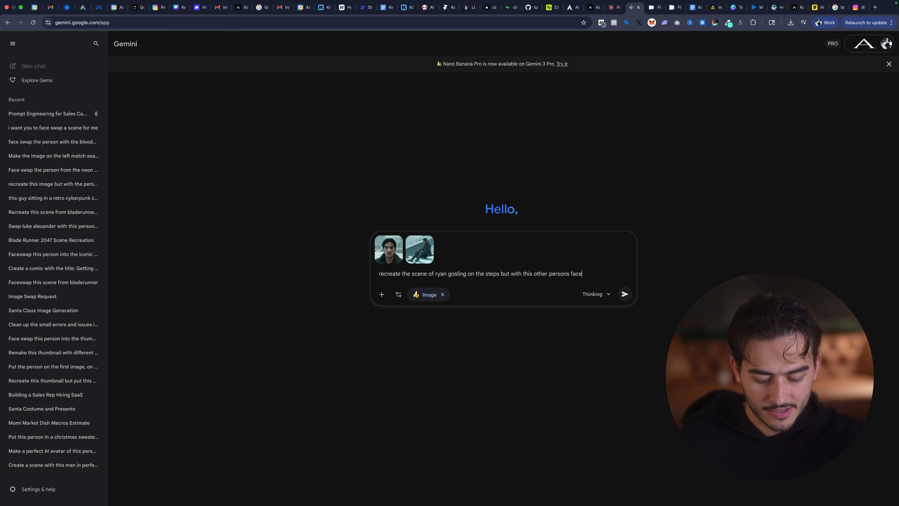
{"action": "key", "text": "Return"}
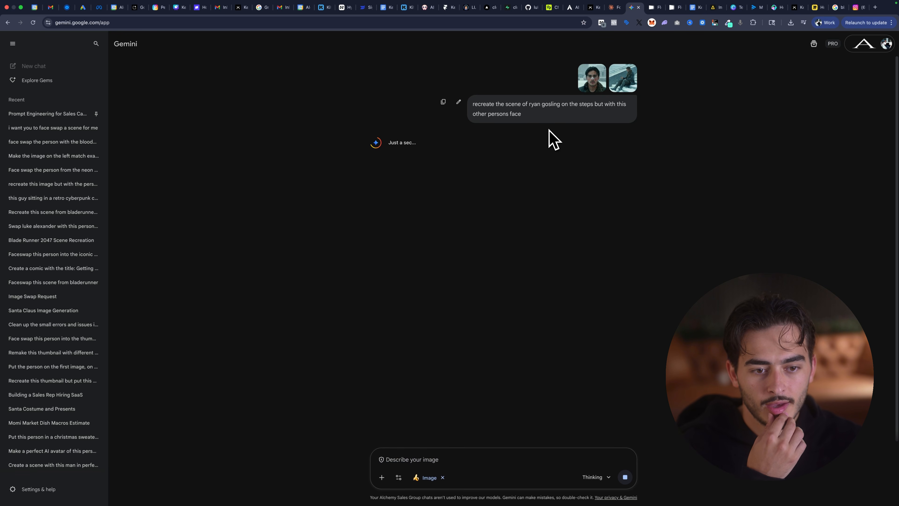
Step: Return to the Flow project, play the newly generated snowy steps clip and scrub back through its ending
{"action": "left_click", "coordinate": [673, 7]}
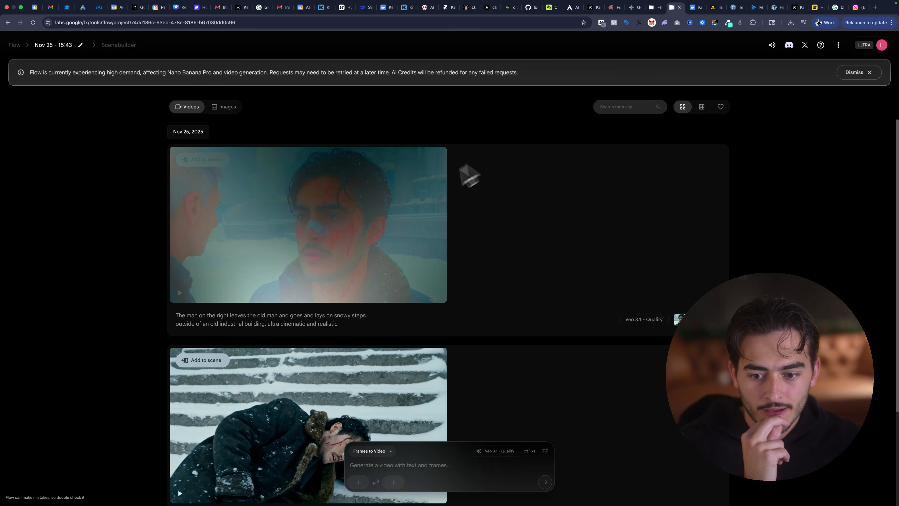
{"action": "left_click", "coordinate": [180, 294]}
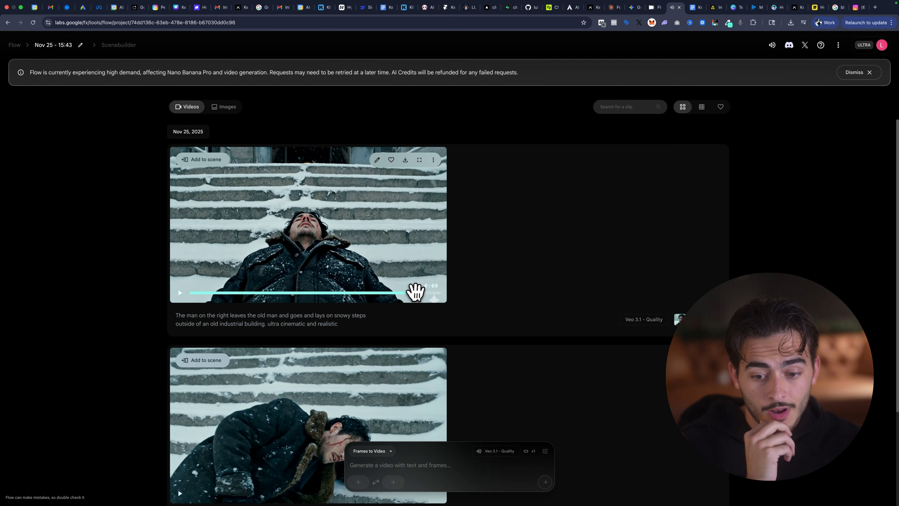
{"action": "left_click_drag", "start_coordinate": [407, 292], "coordinate": [367, 291]}
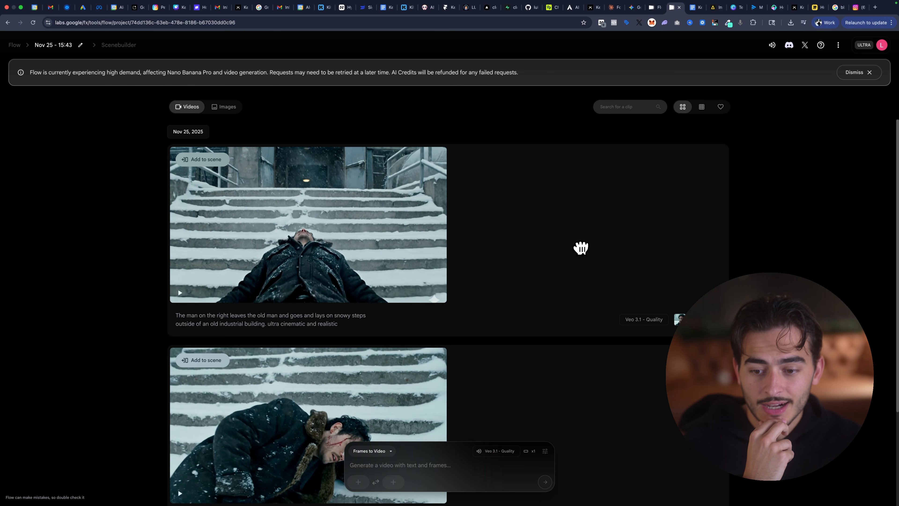
Step: Add the newest snowy steps clip to a scene and start an Extend shot after it
{"action": "left_click", "coordinate": [201, 160]}
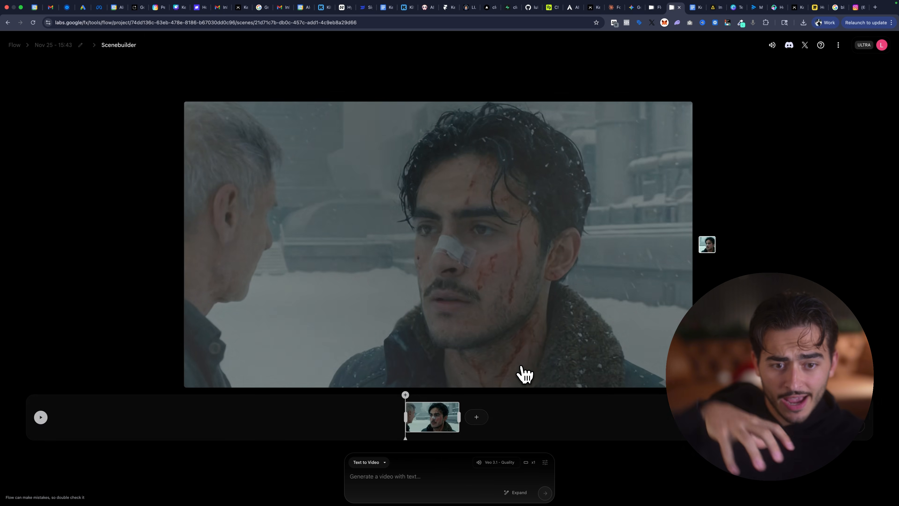
{"action": "left_click", "coordinate": [483, 423]}
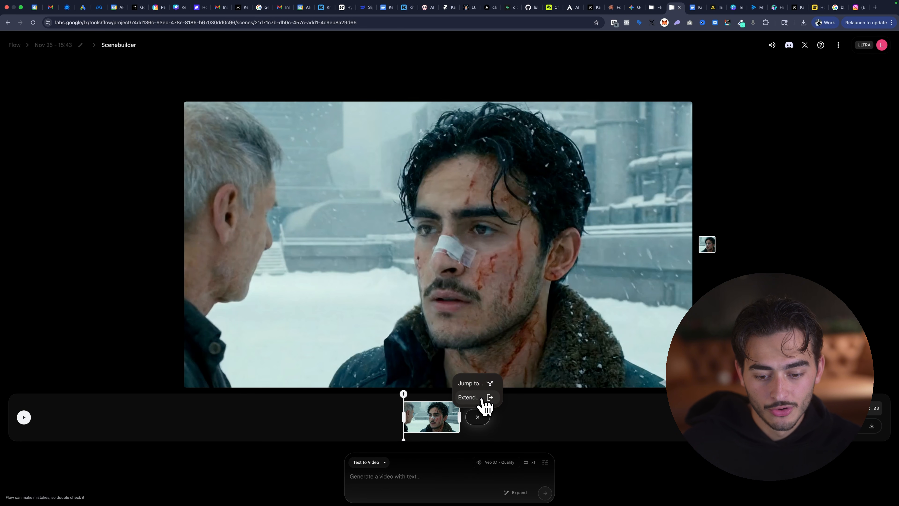
{"action": "left_click", "coordinate": [468, 398]}
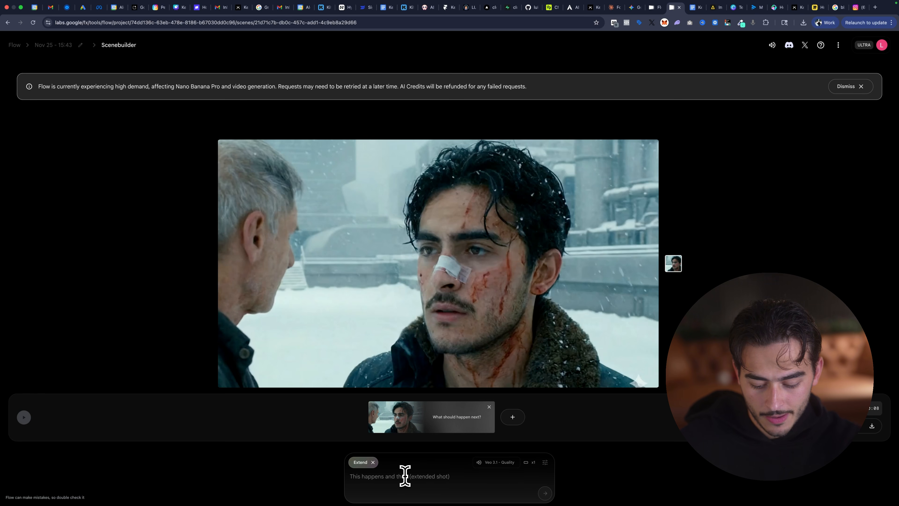
Step: Generate the extension with a prompt for the camera slowly hovering vertically, looking down at the man bleeding out on the steps while snow falls
{"action": "type", "text": "the "}
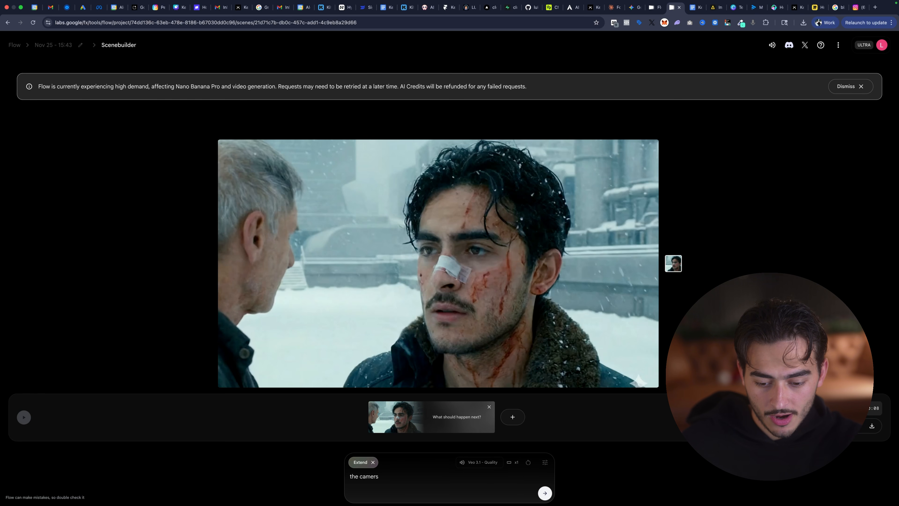
{"action": "type", "text": "camera pans up vertically to show the man laying on the steps, he"}
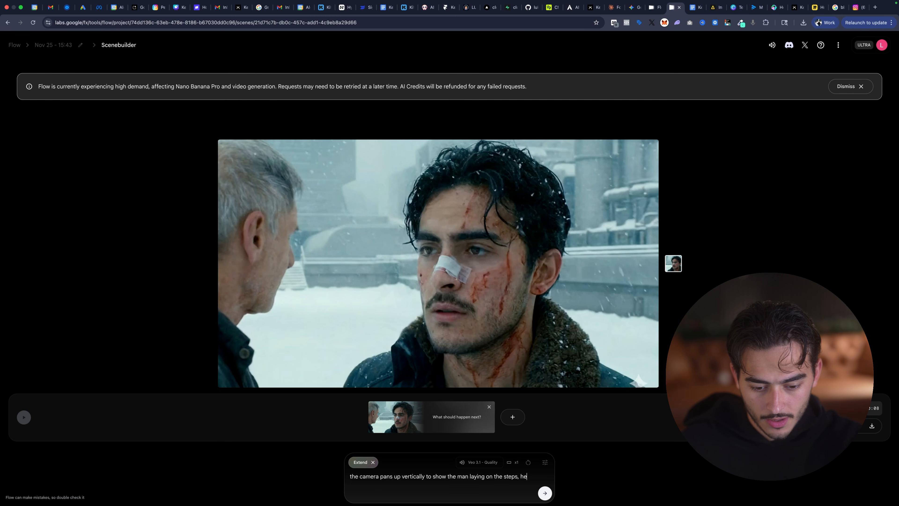
{"action": "type", "text": "bleeding out and snow falls around him, camera should"}
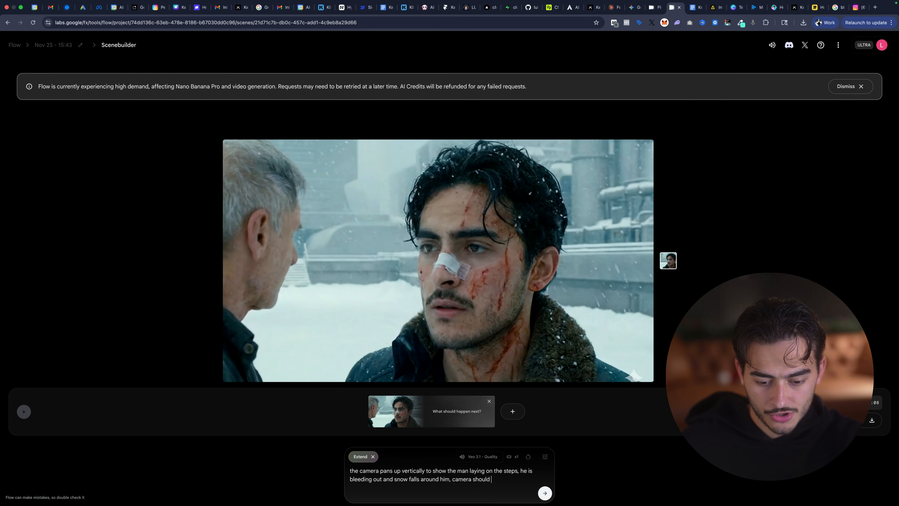
{"action": "type", "text": "slowly hover vertically"}
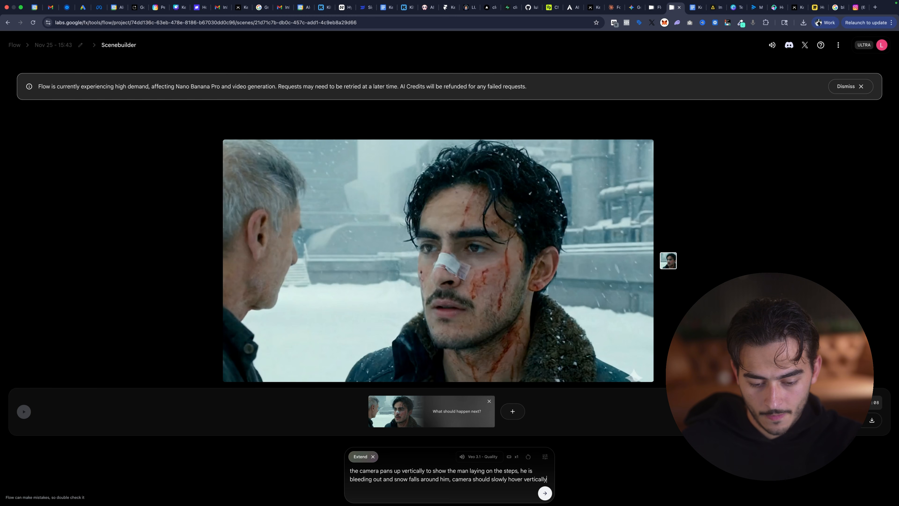
{"action": "type", "text": " while looking down at the man"}
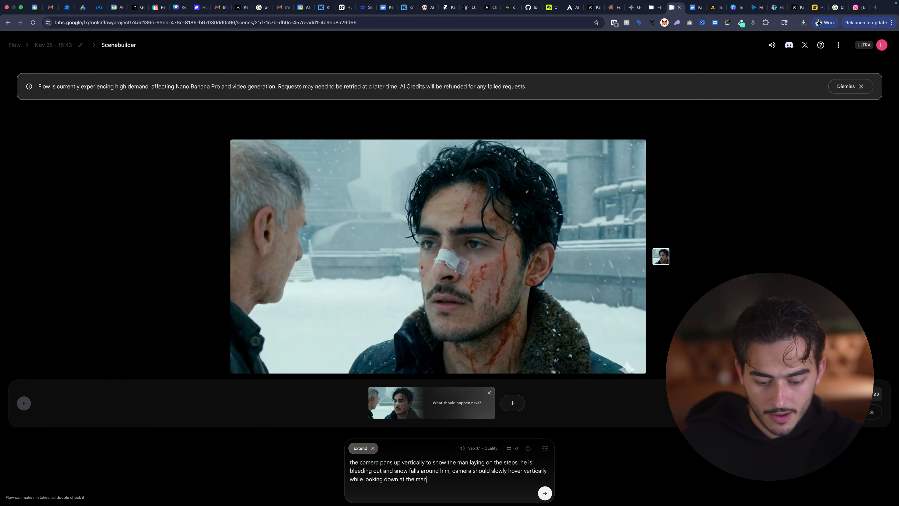
{"action": "key", "text": "Return"}
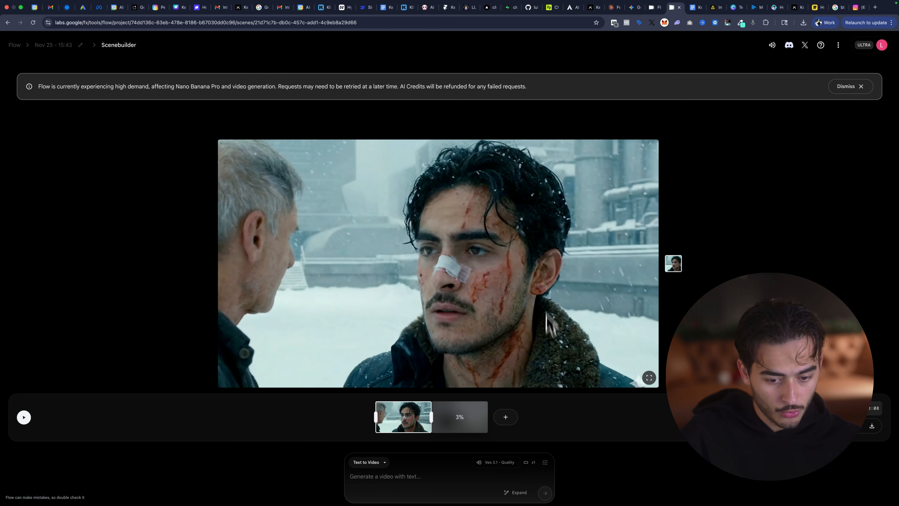
Step: Download the recreated steps image from Gemini, then return to Flow and dismiss the high-demand notice
{"action": "left_click", "coordinate": [635, 7]}
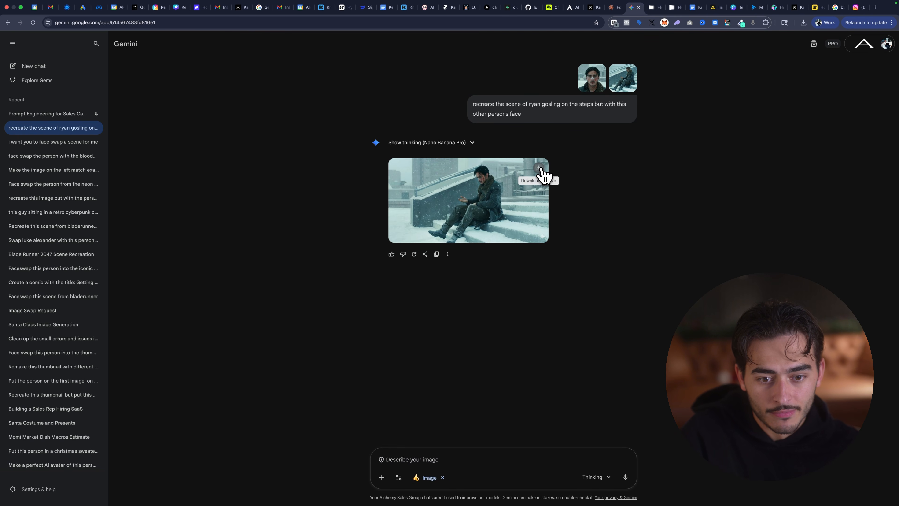
{"action": "left_click", "coordinate": [538, 169]}
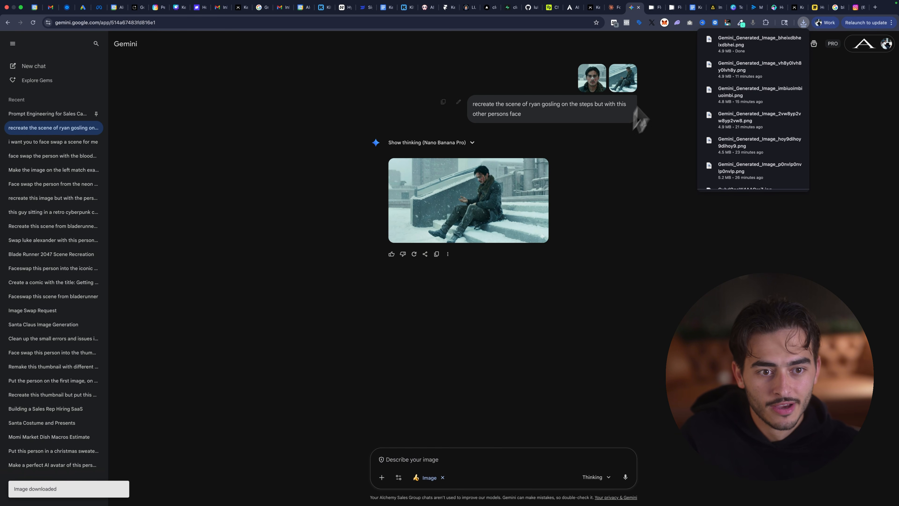
{"action": "left_click", "coordinate": [674, 8]}
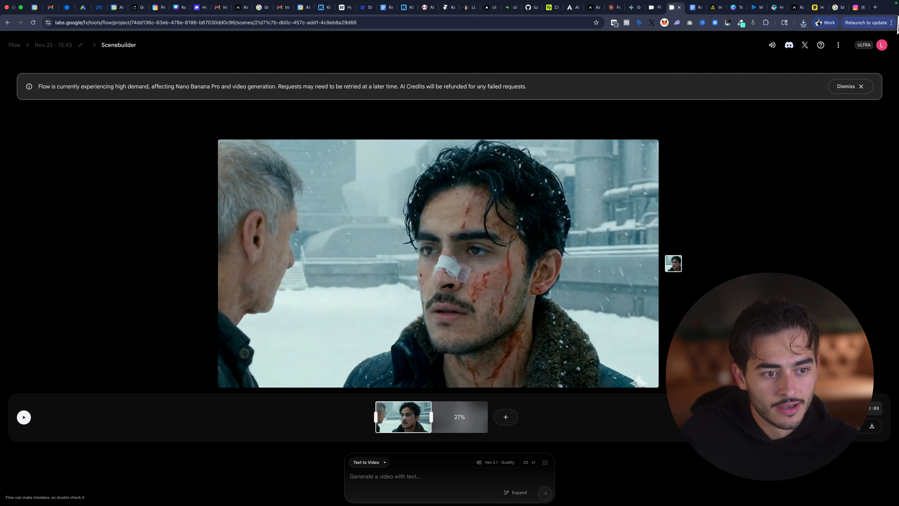
{"action": "left_click", "coordinate": [864, 86]}
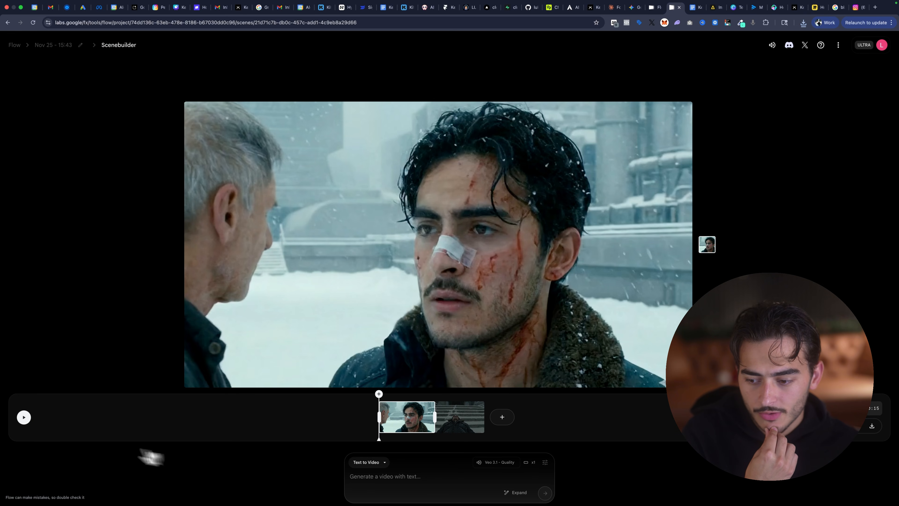
Step: Play the extended scene, pause it and scrub back to the overhead shot of the man on the steps
{"action": "left_click", "coordinate": [24, 417]}
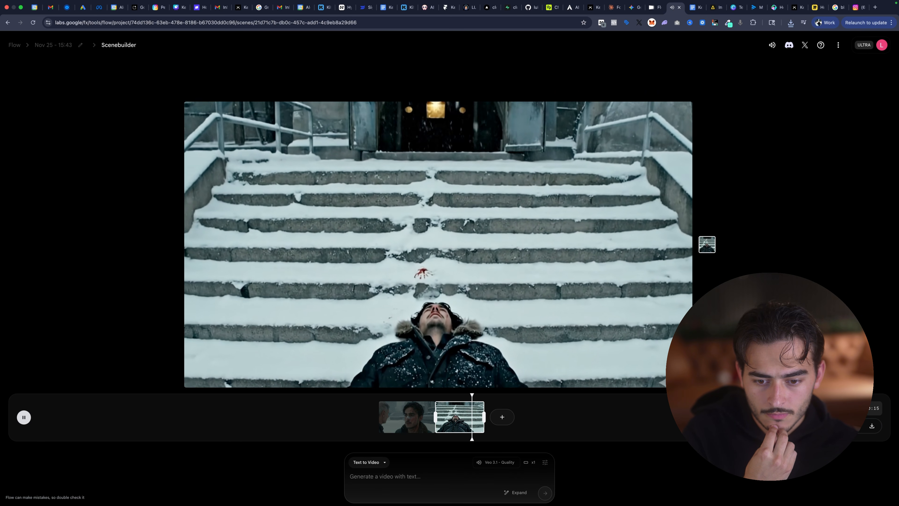
{"action": "left_click", "coordinate": [24, 417]}
{"action": "left_click_drag", "start_coordinate": [474, 439], "coordinate": [455, 431]}
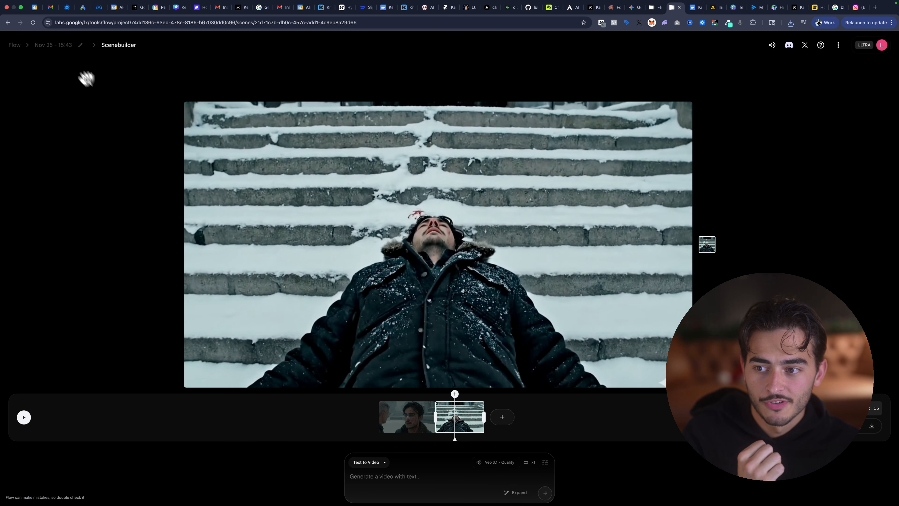
Step: Go back to the project page, set the generation mode to Frames to Video and open the start frame picker
{"action": "left_click", "coordinate": [57, 48]}
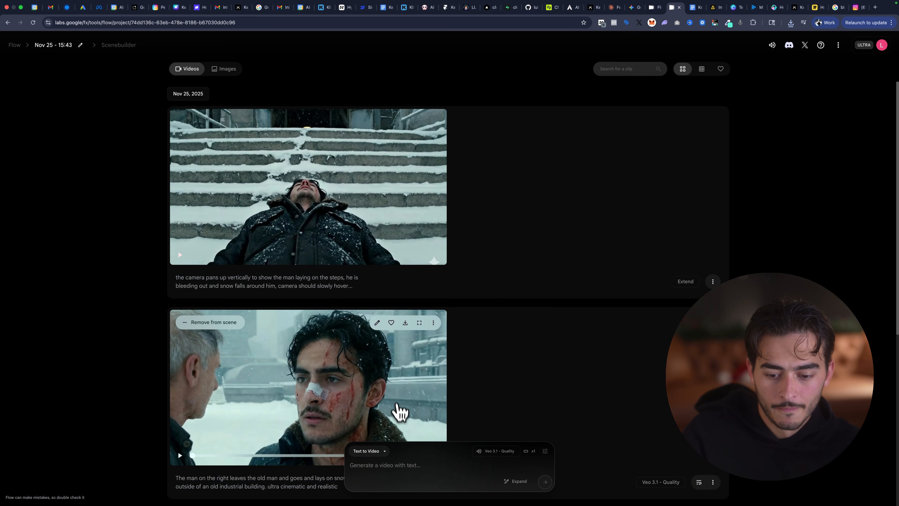
{"action": "left_click", "coordinate": [383, 455]}
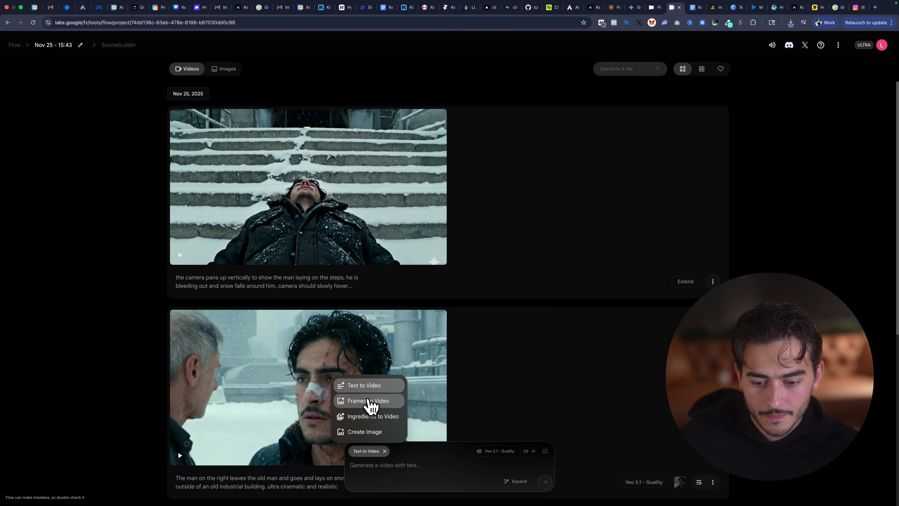
{"action": "left_click", "coordinate": [368, 402]}
{"action": "left_click", "coordinate": [357, 481]}
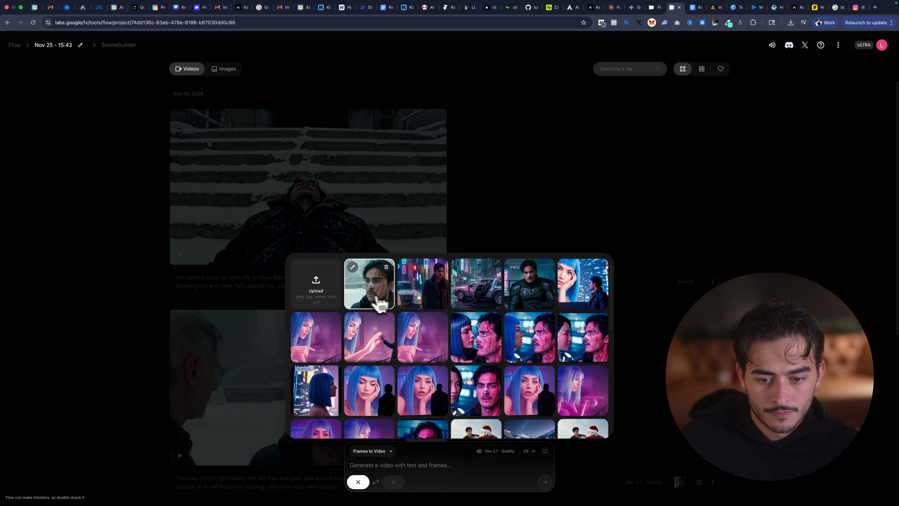
Step: Preview Gemini_Generated_Image_bheixdbheixdbhei.png from Downloads and upload it as the start frame
{"action": "left_click", "coordinate": [338, 281]}
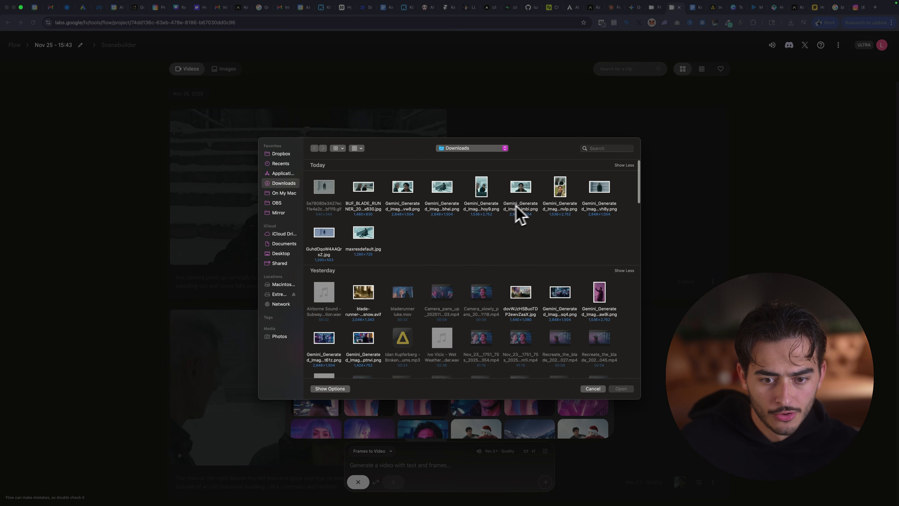
{"action": "left_click", "coordinate": [451, 217]}
{"action": "key", "text": "space"}
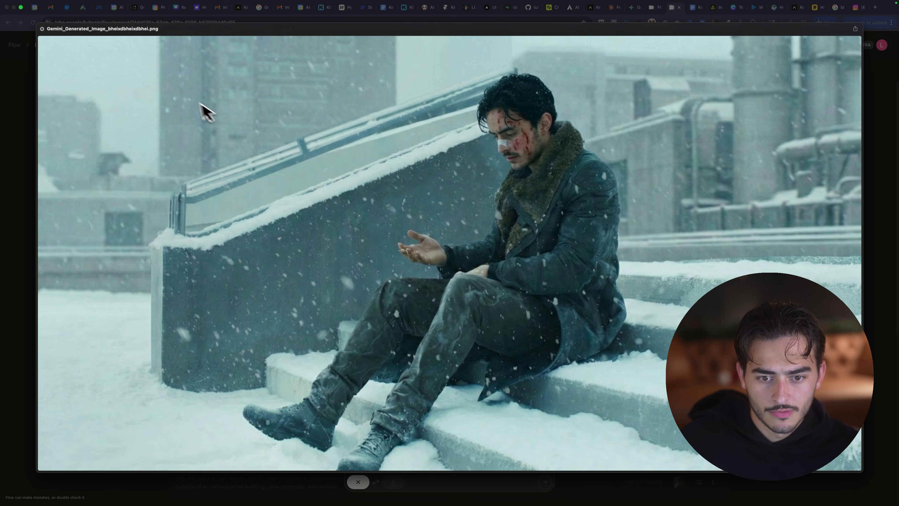
{"action": "left_click", "coordinate": [40, 28]}
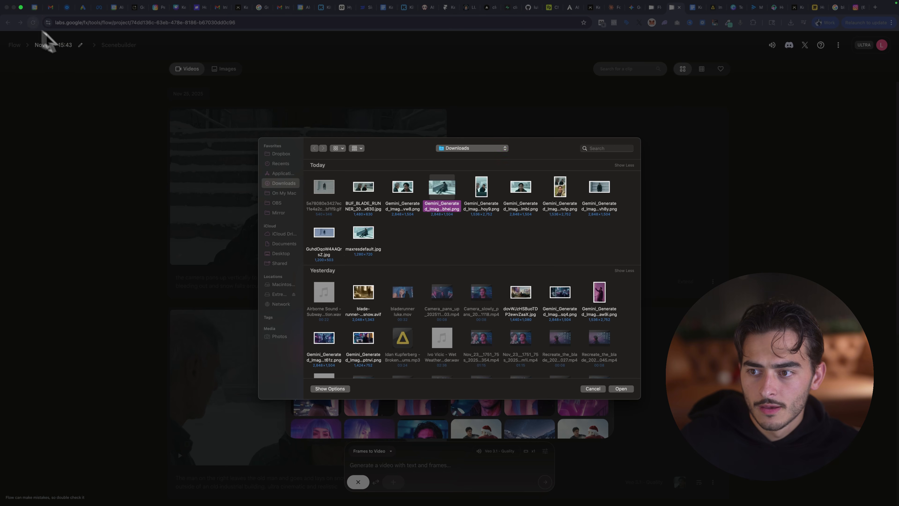
{"action": "left_click", "coordinate": [621, 388]}
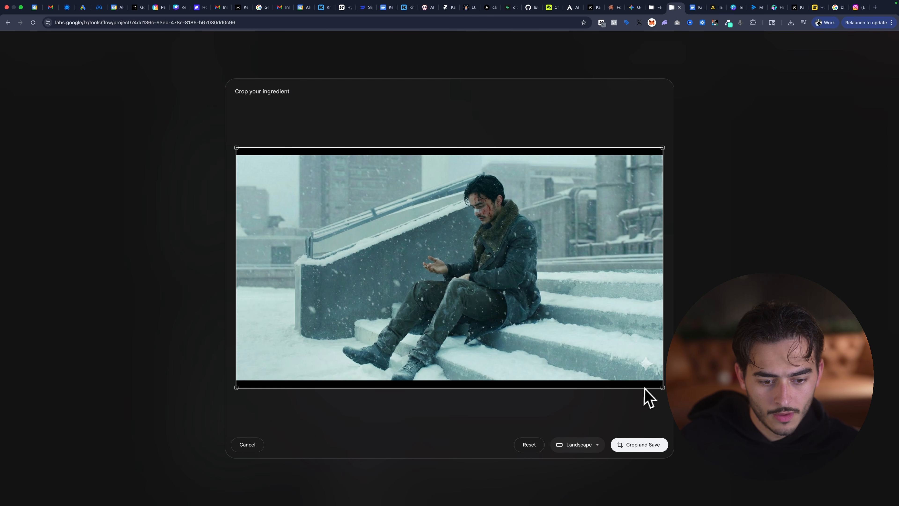
Step: Crop the uploaded steps image in Landscape format to exclude the black bars and save it as the start frame
{"action": "left_click_drag", "start_coordinate": [660, 387], "coordinate": [630, 376]}
{"action": "left_click_drag", "start_coordinate": [587, 343], "coordinate": [591, 350]}
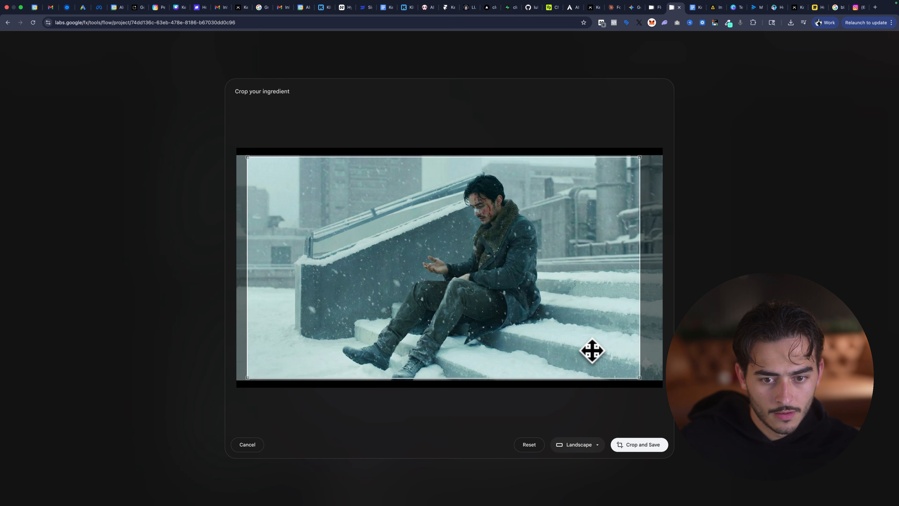
{"action": "left_click", "coordinate": [642, 445]}
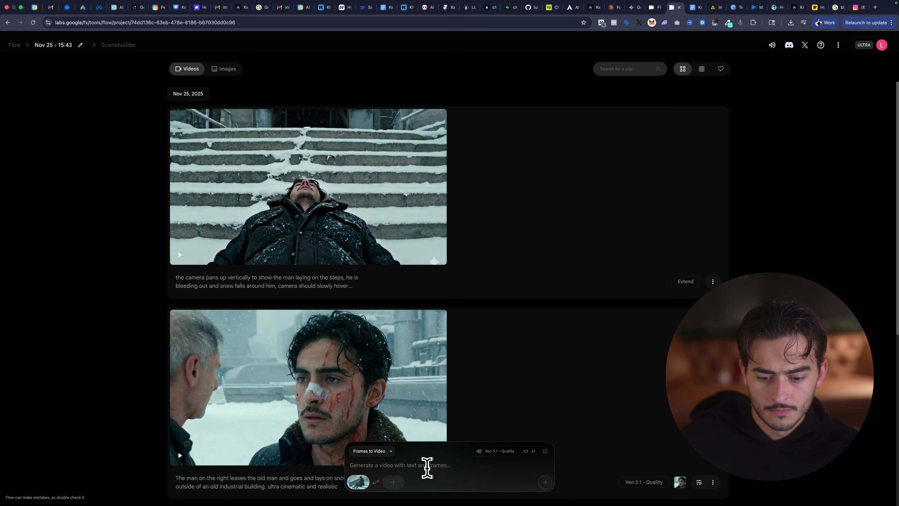
Step: Generate a clip prompted with the man touching his side, realizing he is bleeding out and laying back in falling snow, still camera, ultra cinematic lense, realistic
{"action": "type", "text": "T"}
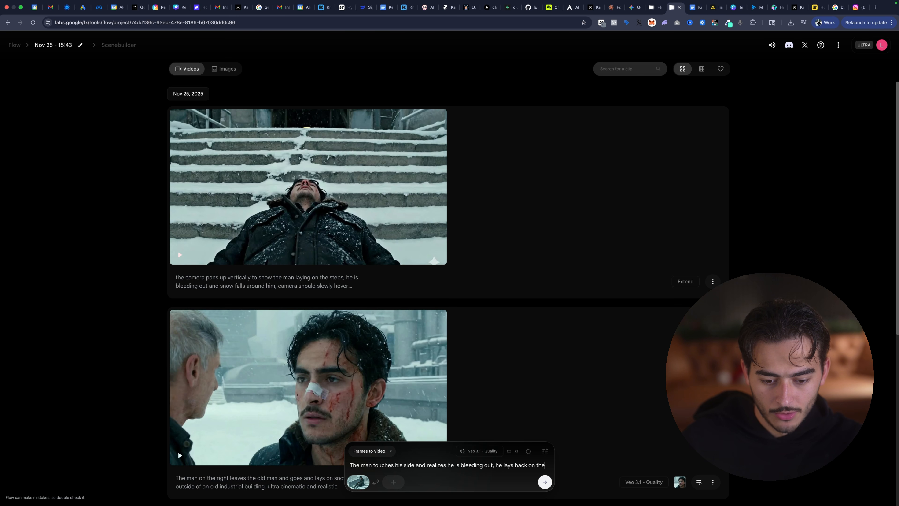
{"action": "type", "text": "steps in"}
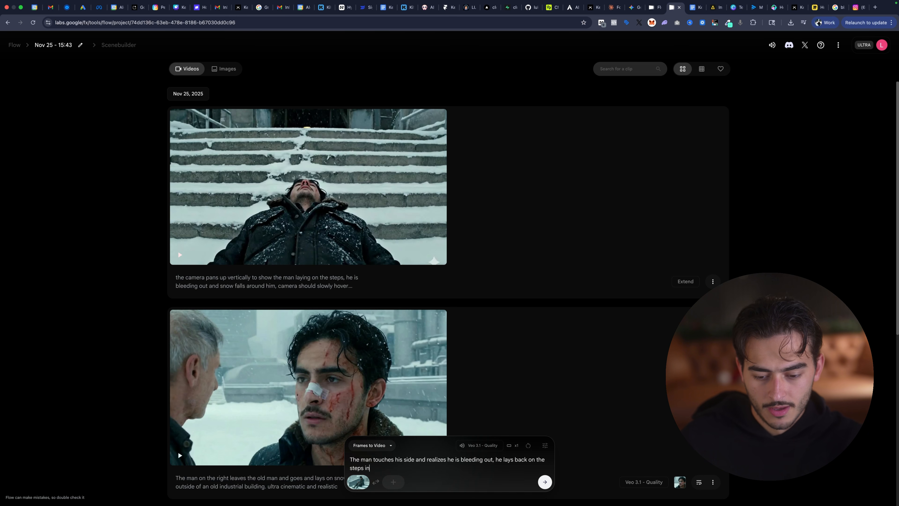
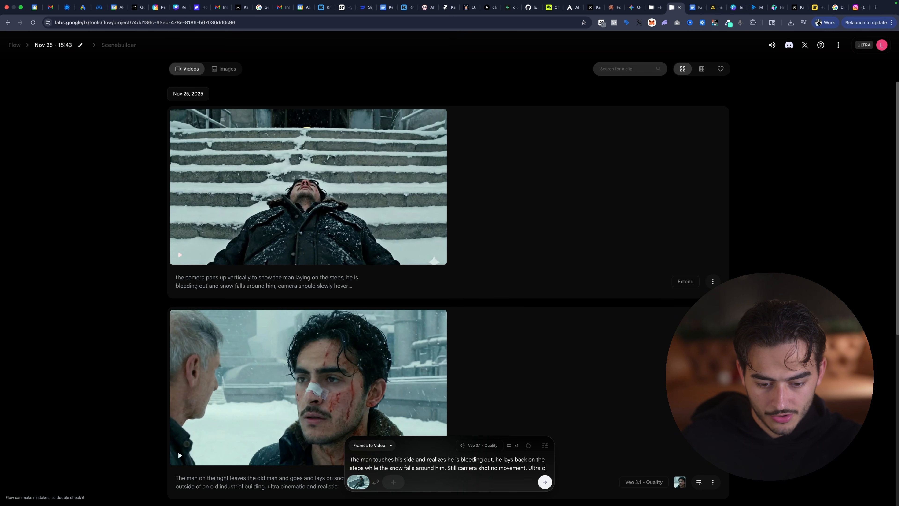
{"action": "type", "text": "inematic lense and realistic"}
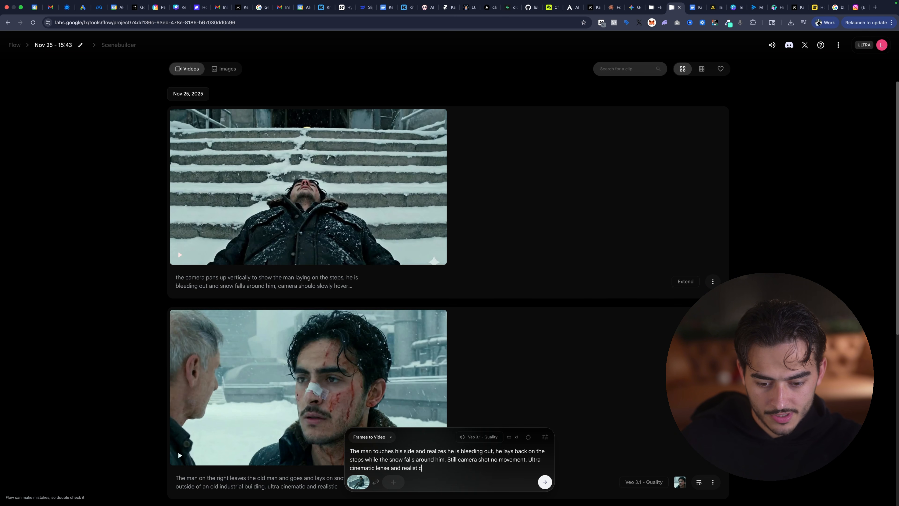
{"action": "left_click", "coordinate": [542, 483]}
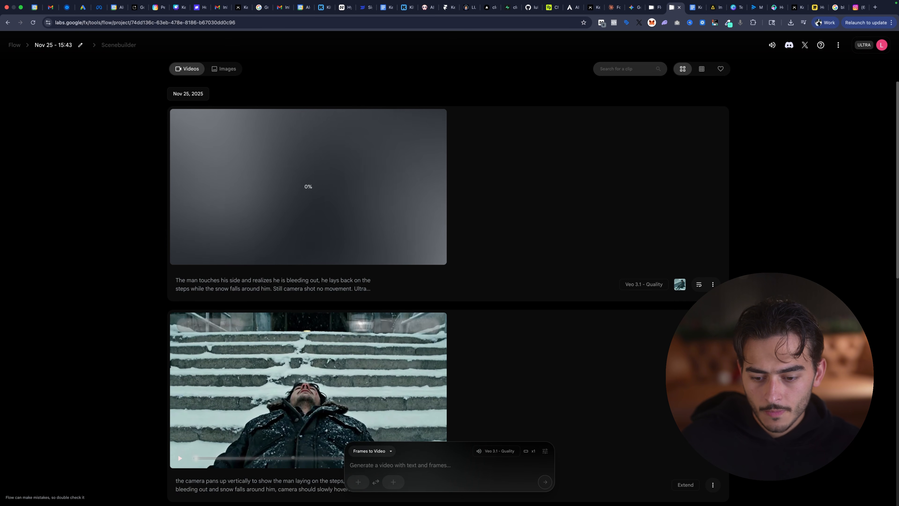
{"action": "scroll", "coordinate": [482, 319], "scroll_direction": "down", "scroll_amount": 3}
{"action": "scroll", "coordinate": [487, 322], "scroll_direction": "up", "scroll_amount": 3}
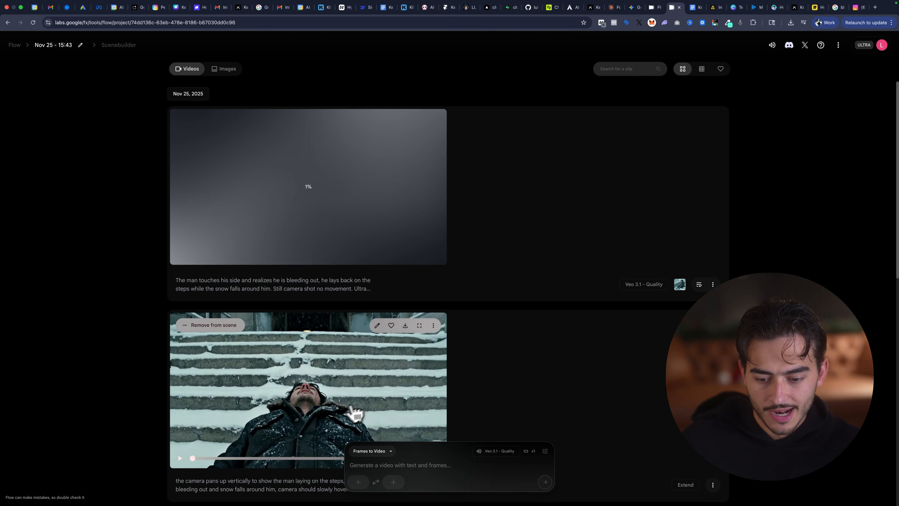
Step: Set the existing close-up still of the bloodied man in the snow as the start frame for another clip
{"action": "left_click", "coordinate": [358, 481]}
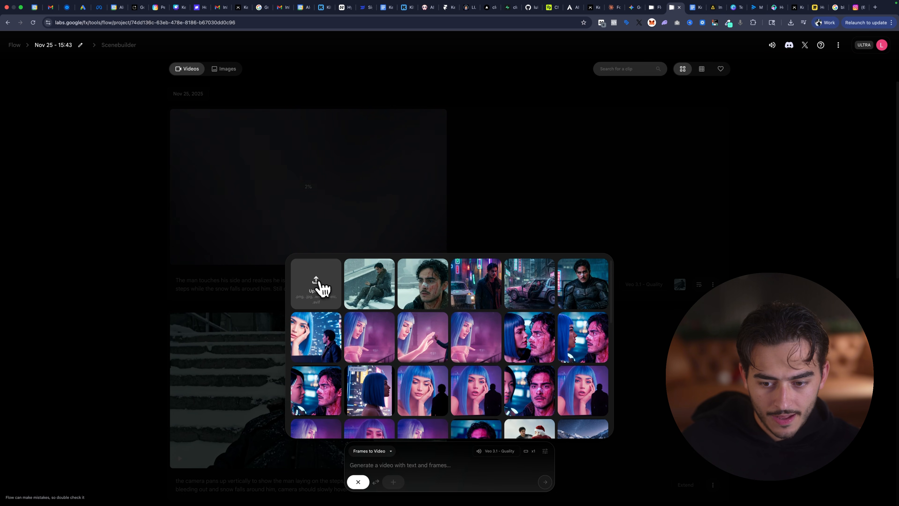
{"action": "left_click", "coordinate": [316, 285]}
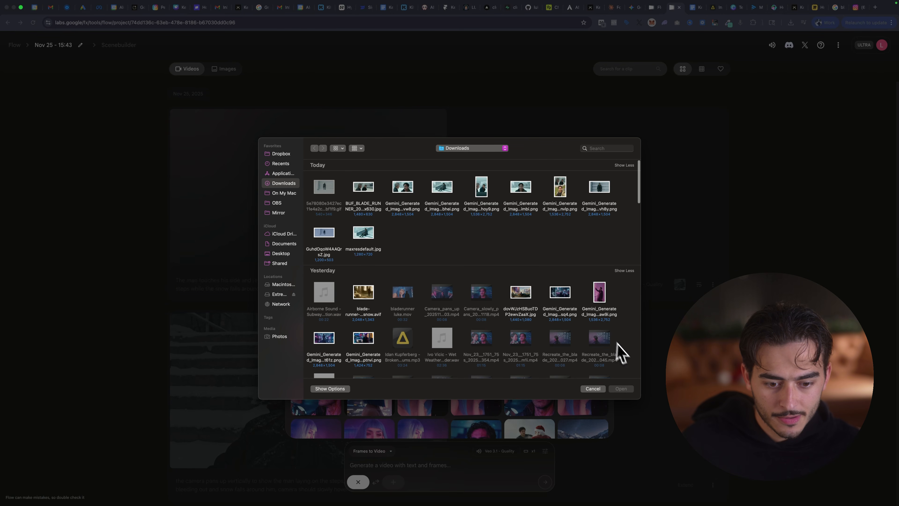
{"action": "left_click", "coordinate": [593, 388]}
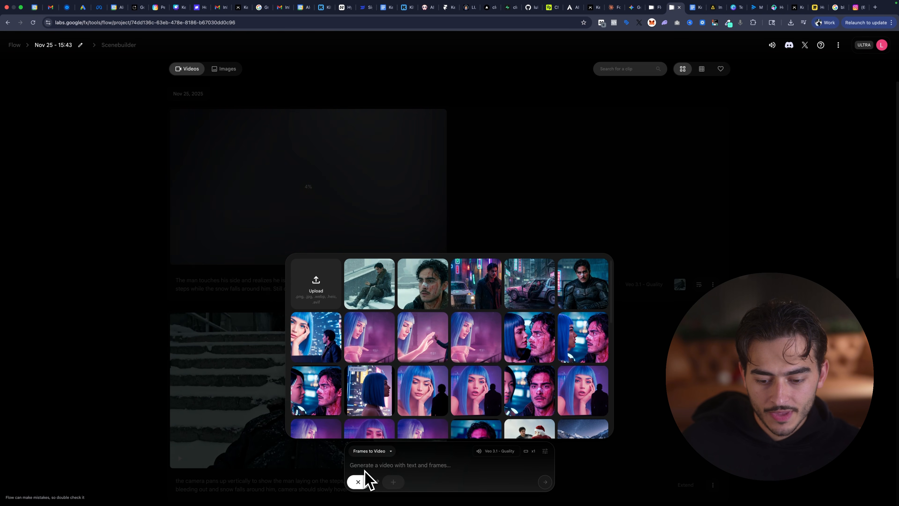
{"action": "left_click", "coordinate": [358, 482]}
{"action": "left_click", "coordinate": [357, 482]}
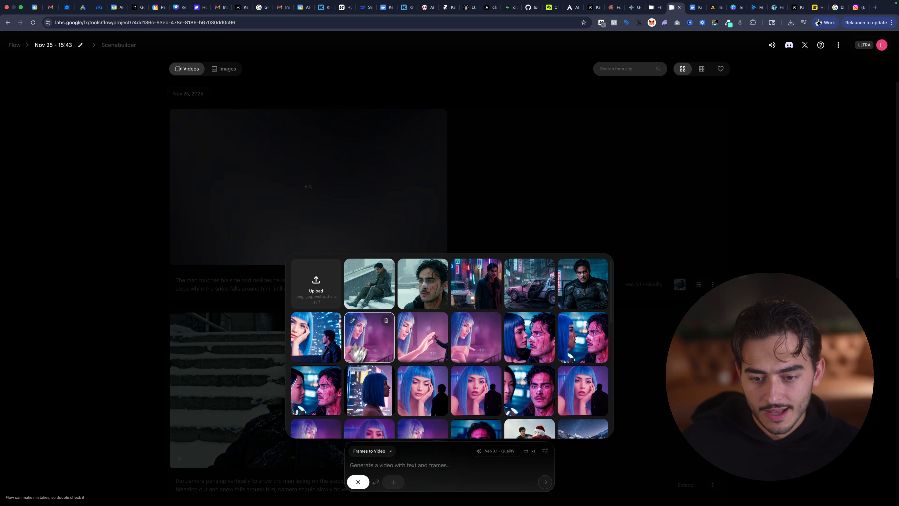
{"action": "left_click", "coordinate": [426, 298]}
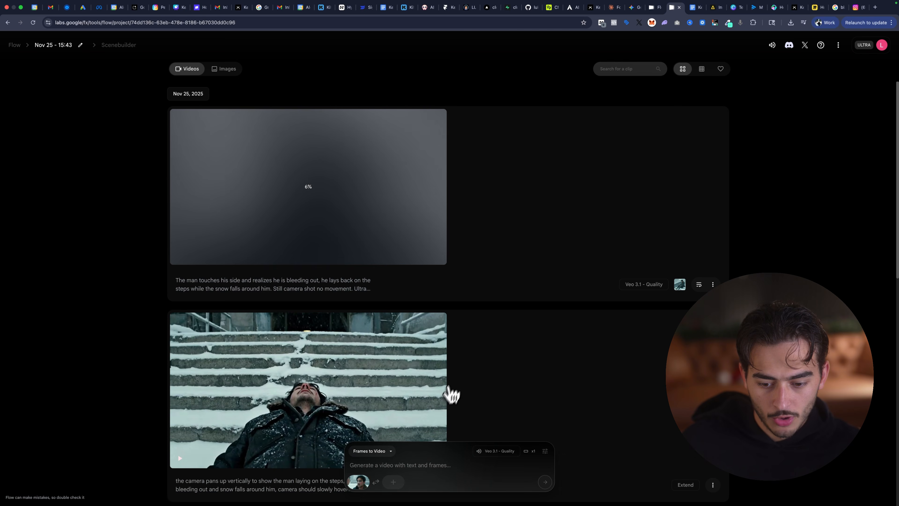
Step: Upload GuhdOqoW4AAQrsZ.jpg from Downloads, the overhead still of the man lying in the snow, as the end frame
{"action": "left_click", "coordinate": [394, 481]}
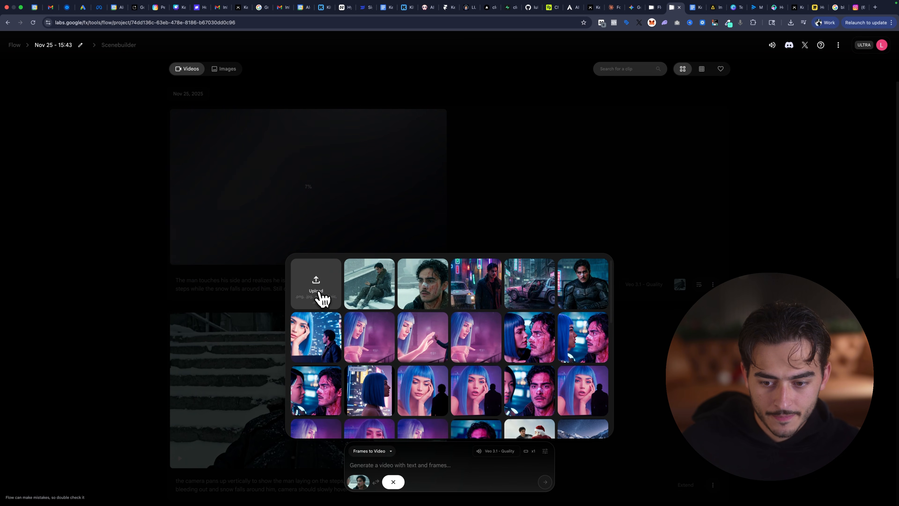
{"action": "left_click", "coordinate": [323, 297]}
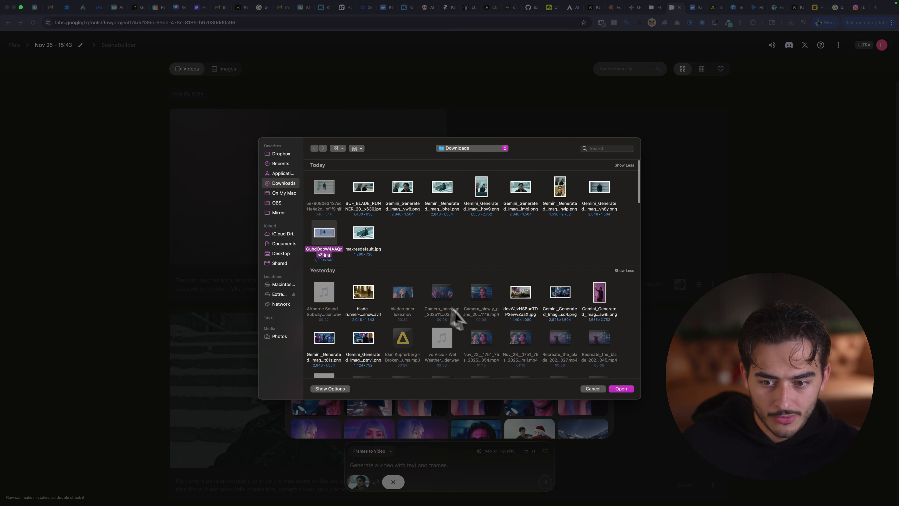
{"action": "left_click", "coordinate": [620, 390]}
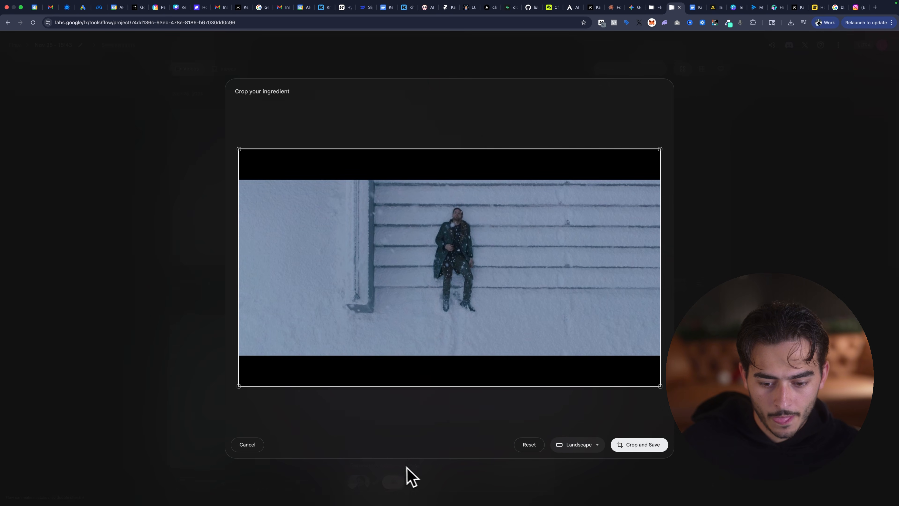
Step: Crop the overhead snow still in Landscape format to exclude the black bars, centre the crop on the man and save it
{"action": "left_click_drag", "start_coordinate": [239, 387], "coordinate": [325, 338]}
{"action": "left_click_drag", "start_coordinate": [426, 271], "coordinate": [381, 303]}
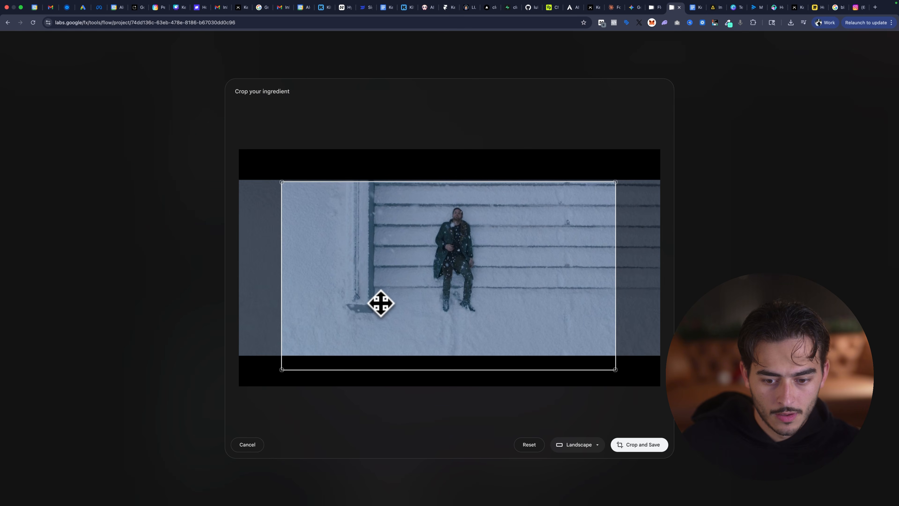
{"action": "left_click_drag", "start_coordinate": [287, 372], "coordinate": [307, 343]}
{"action": "left_click_drag", "start_coordinate": [368, 298], "coordinate": [359, 211]}
{"action": "left_click_drag", "start_coordinate": [336, 184], "coordinate": [633, 385]}
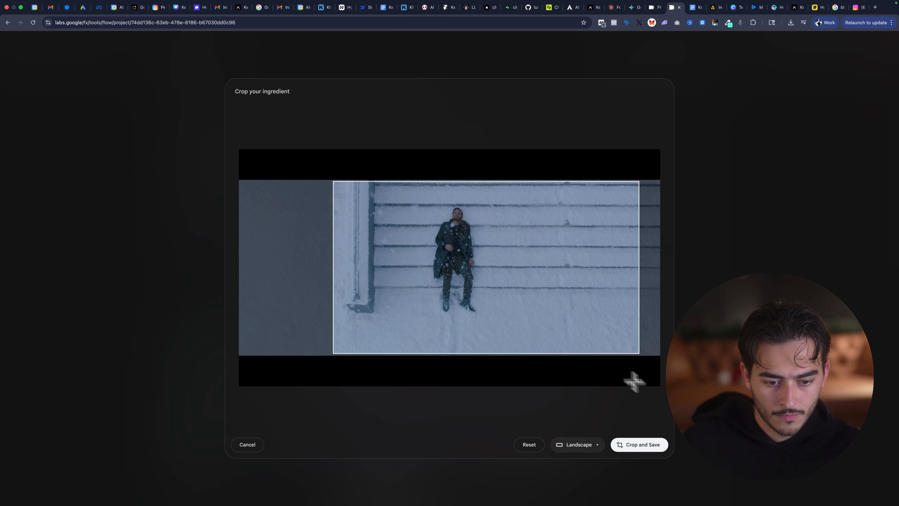
{"action": "left_click_drag", "start_coordinate": [525, 294], "coordinate": [491, 293]}
{"action": "left_click", "coordinate": [643, 446]}
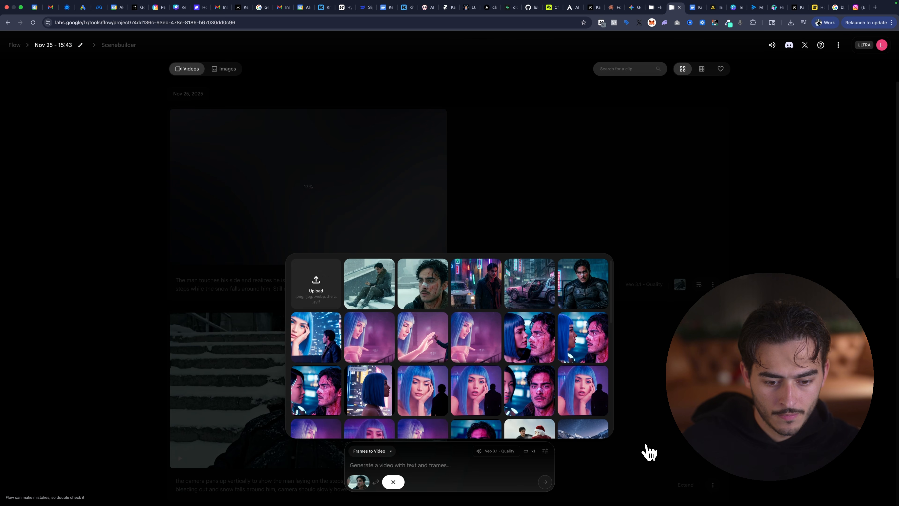
Step: Replace the start frame with the existing still of the man sitting on the snowy steps
{"action": "mouse_move", "coordinate": [359, 478]}
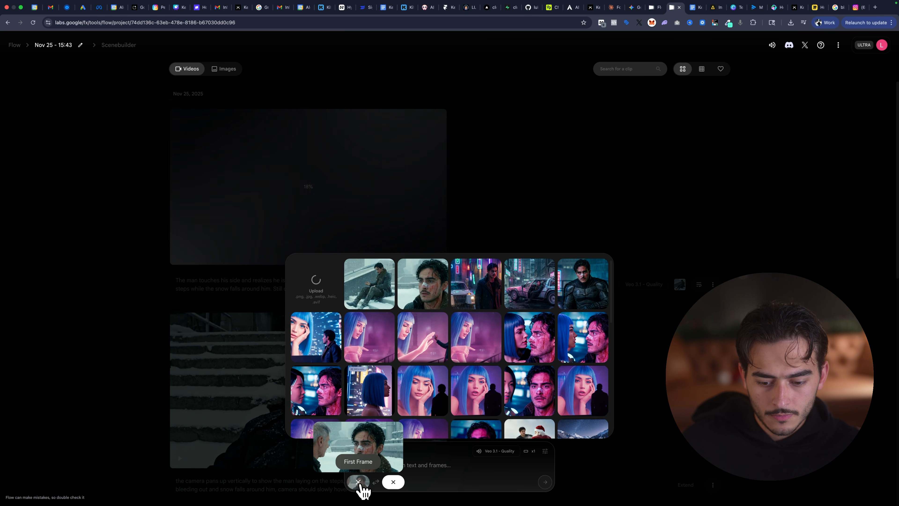
{"action": "left_click", "coordinate": [358, 481]}
{"action": "left_click", "coordinate": [359, 482]}
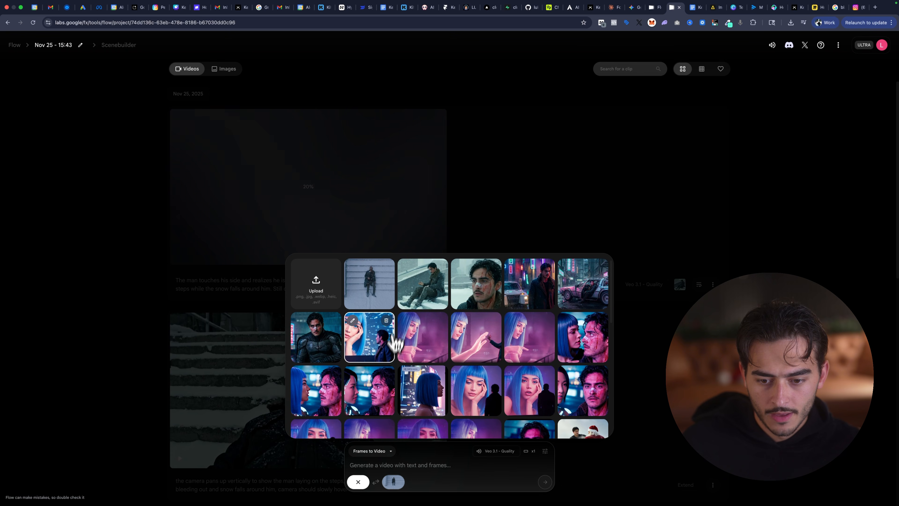
{"action": "left_click", "coordinate": [430, 287]}
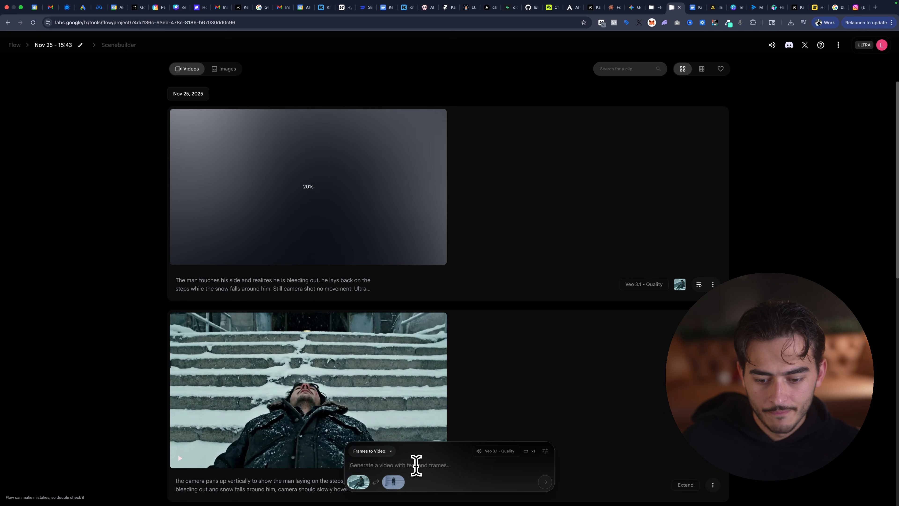
Step: Generate a clip prompted with the man touching his side and realizing he is bleeding, followed by a vertical drone shot of him laying motionless in the snow
{"action": "left_click", "coordinate": [416, 464]}
{"action": "type", "text": "the m"}
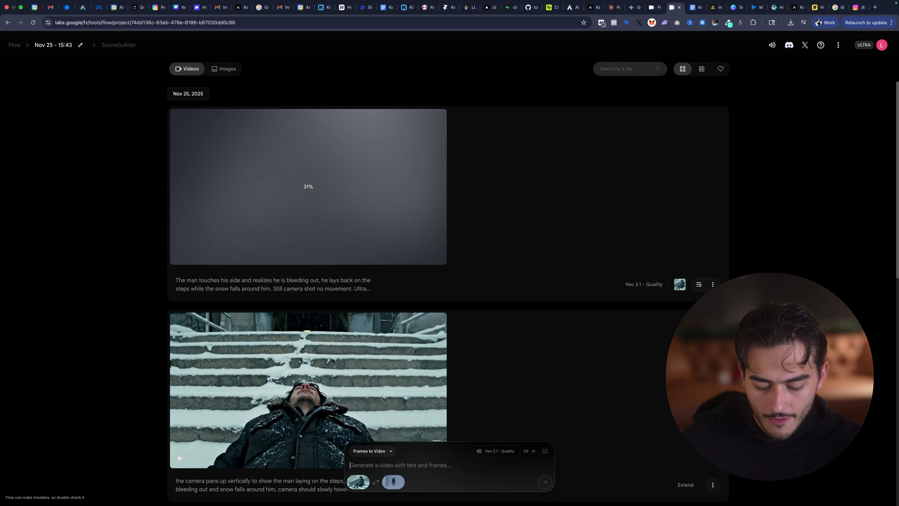
{"action": "type", "text": "an touches "}
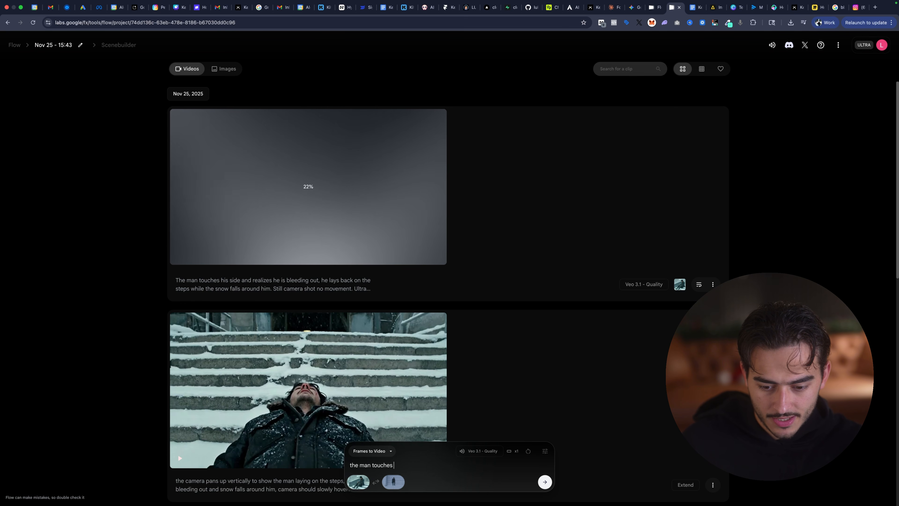
{"action": "type", "text": "his side and realie"}
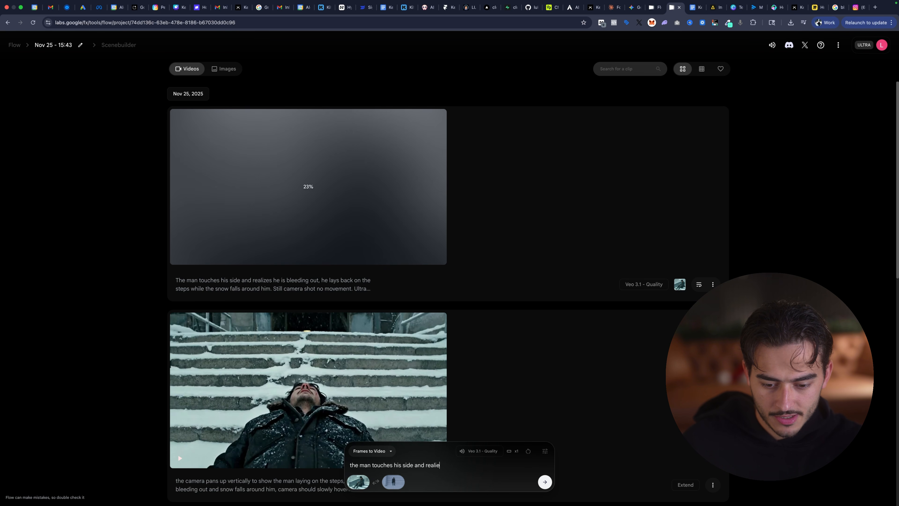
{"action": "key", "text": "BackSpace"}
{"action": "type", "text": "zes he i"}
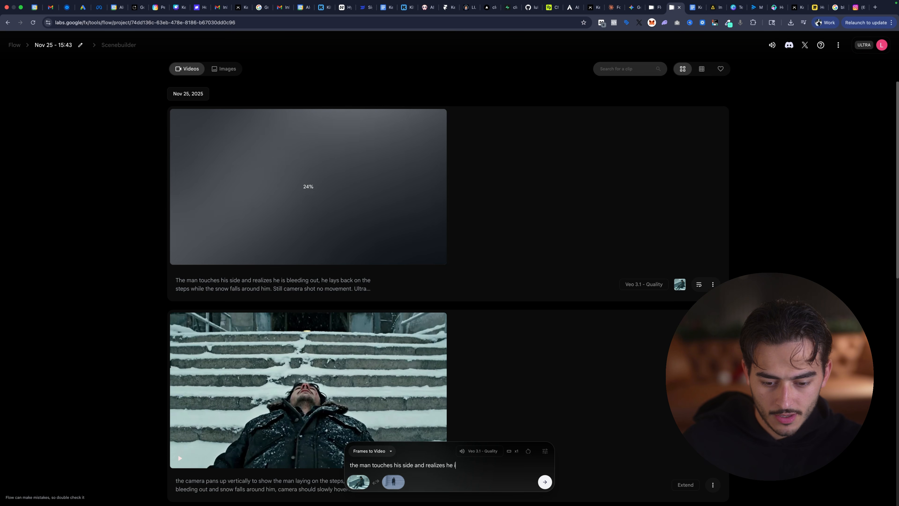
{"action": "type", "text": "s bleeding,"}
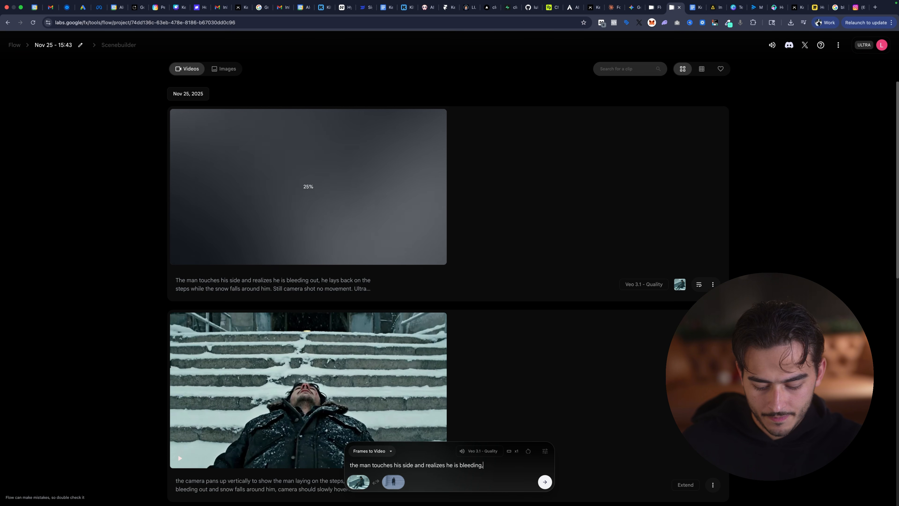
{"action": "type", "text": " camera then "}
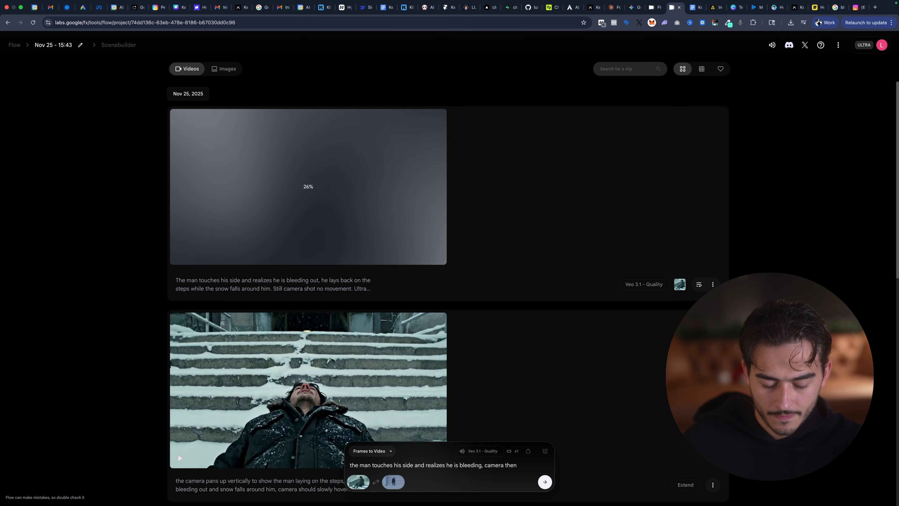
{"action": "type", "text": "shows a "}
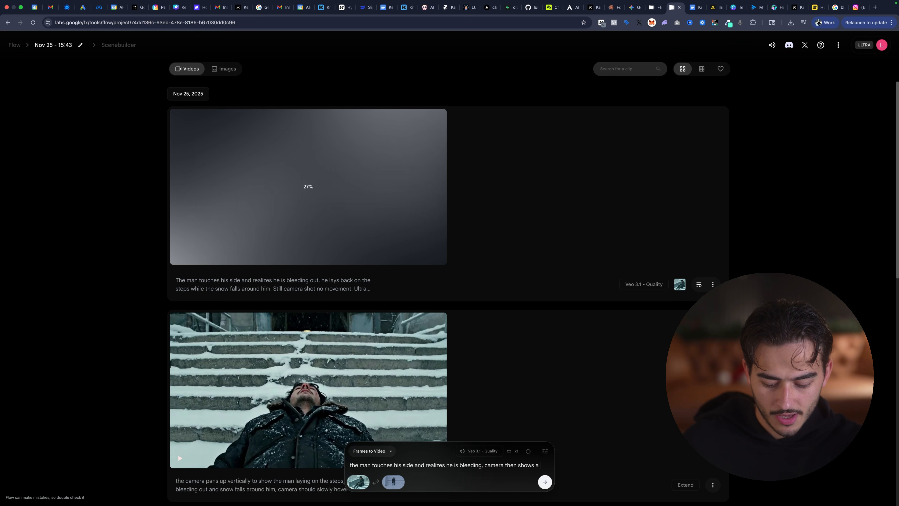
{"action": "type", "text": "vertical "}
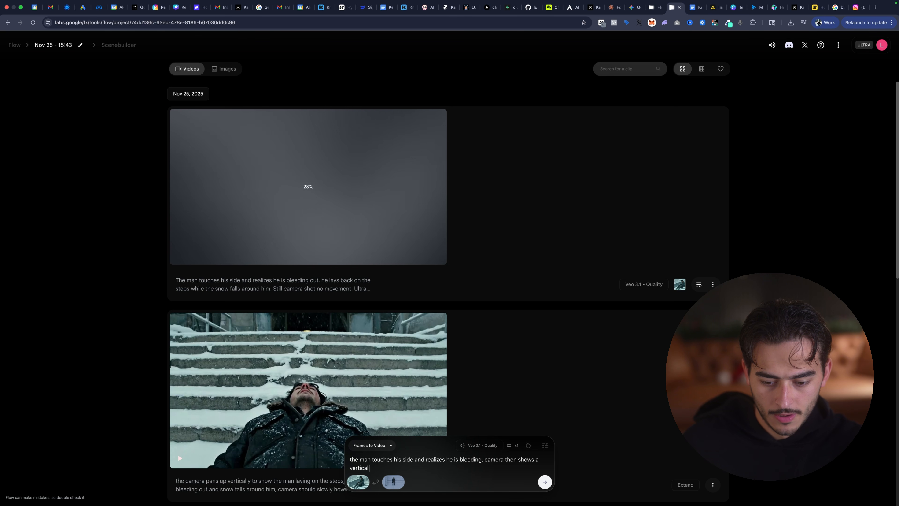
{"action": "type", "text": "drone shot of the "}
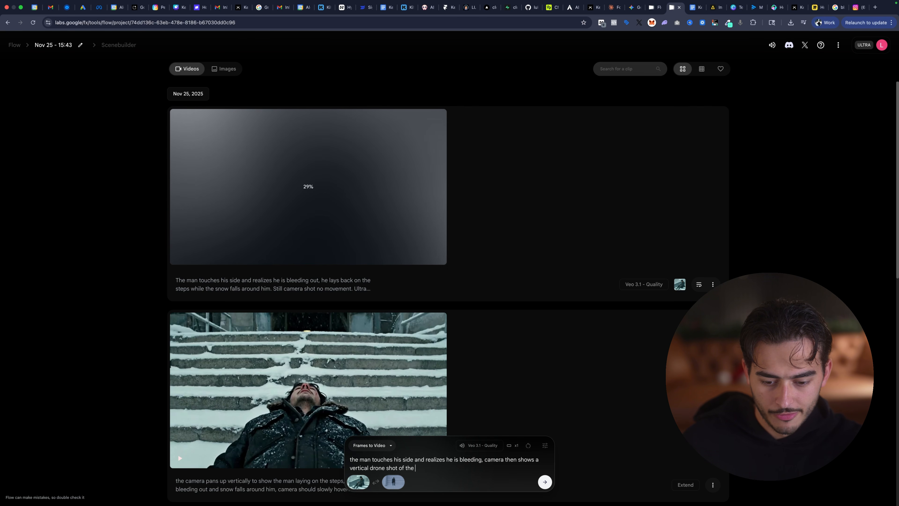
{"action": "type", "text": "man laying in the sn"}
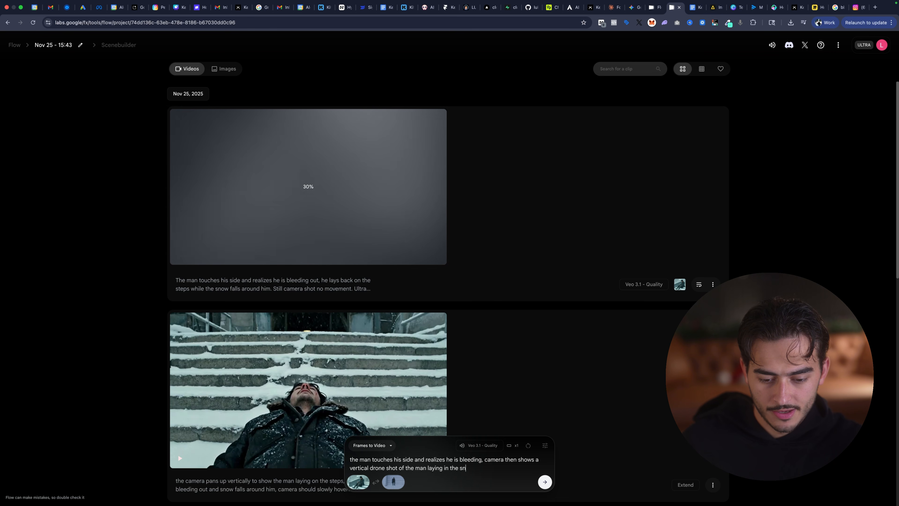
{"action": "type", "text": "ow bleeding ou"}
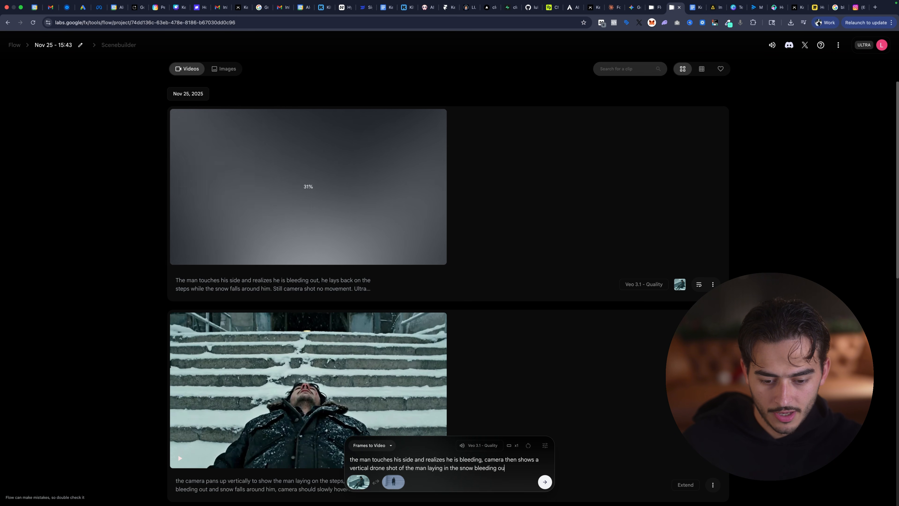
{"action": "type", "text": "t motion"}
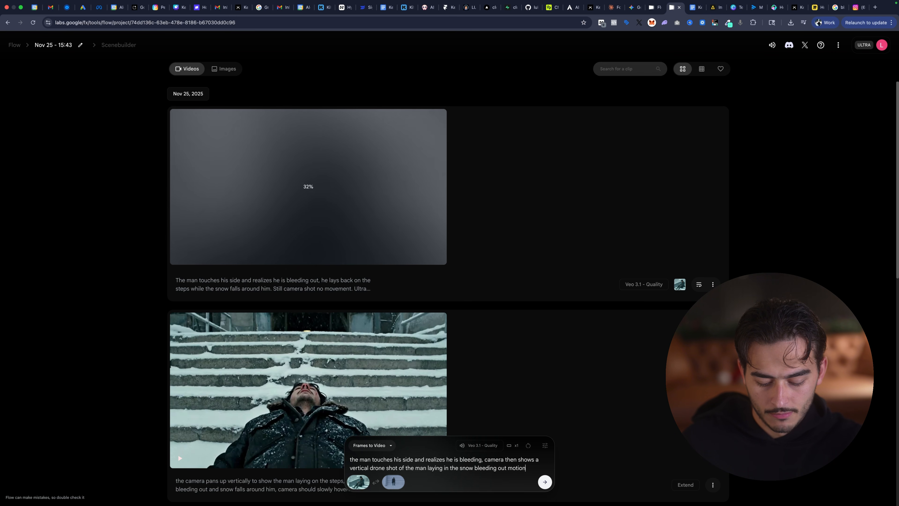
{"action": "type", "text": "less"}
{"action": "key", "text": "Return"}
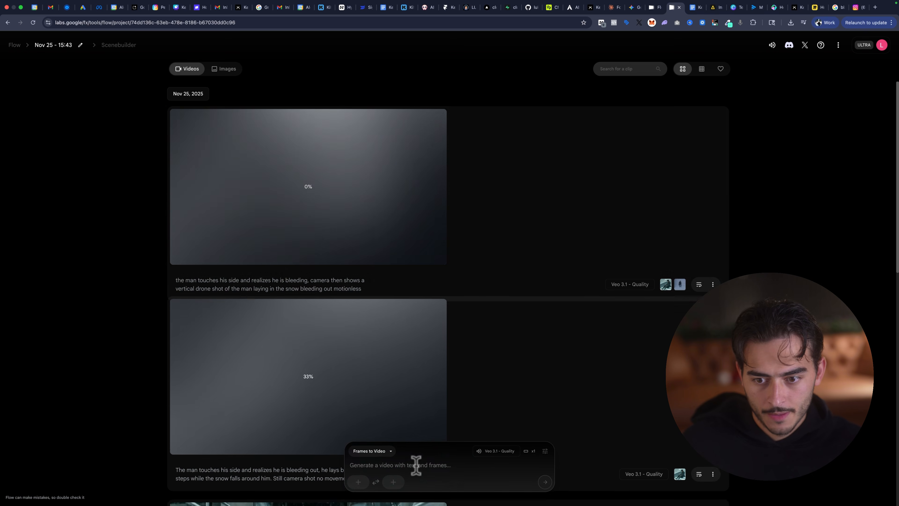
Step: Look over the project's snow scene clips and the progress of the running generations
{"action": "scroll", "coordinate": [168, 292], "scroll_direction": "down", "scroll_amount": 1}
{"action": "scroll", "coordinate": [167, 293], "scroll_direction": "down", "scroll_amount": 15}
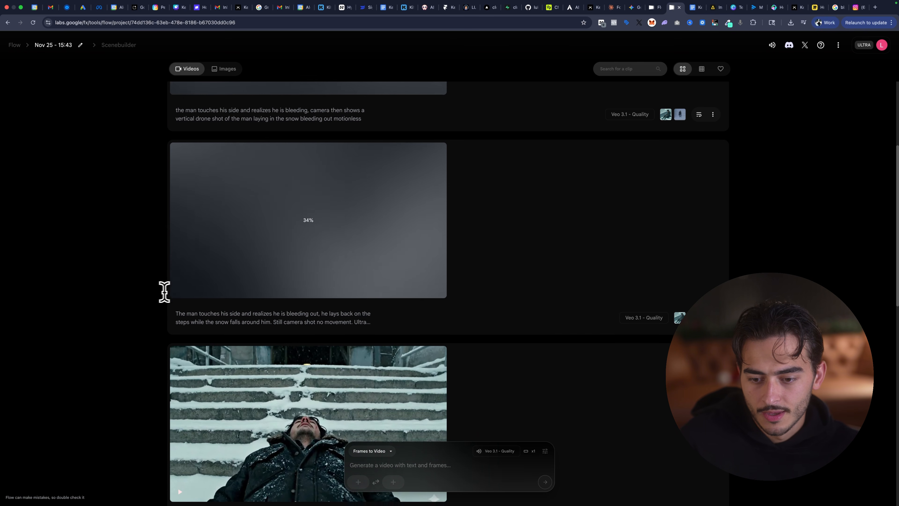
{"action": "scroll", "coordinate": [155, 255], "scroll_direction": "down", "scroll_amount": 3}
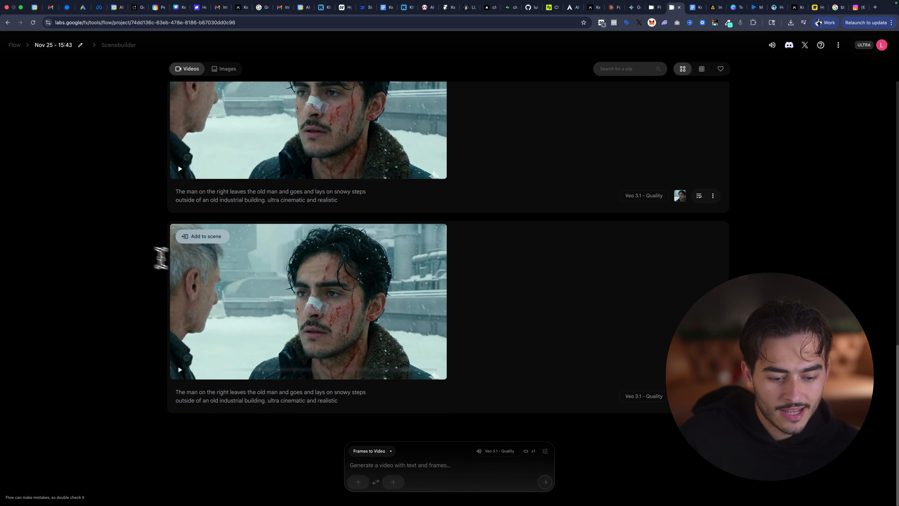
{"action": "scroll", "coordinate": [405, 304], "scroll_direction": "up", "scroll_amount": 20}
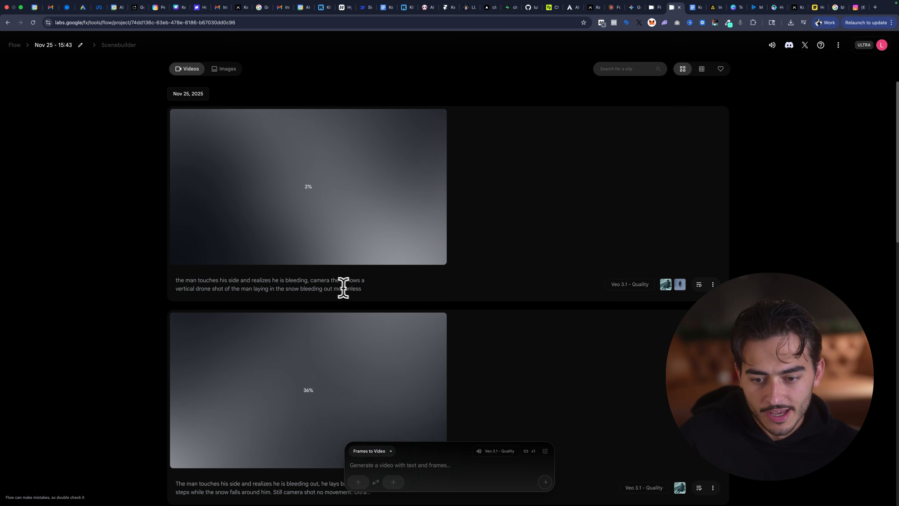
{"action": "scroll", "coordinate": [156, 266], "scroll_direction": "up", "scroll_amount": 2}
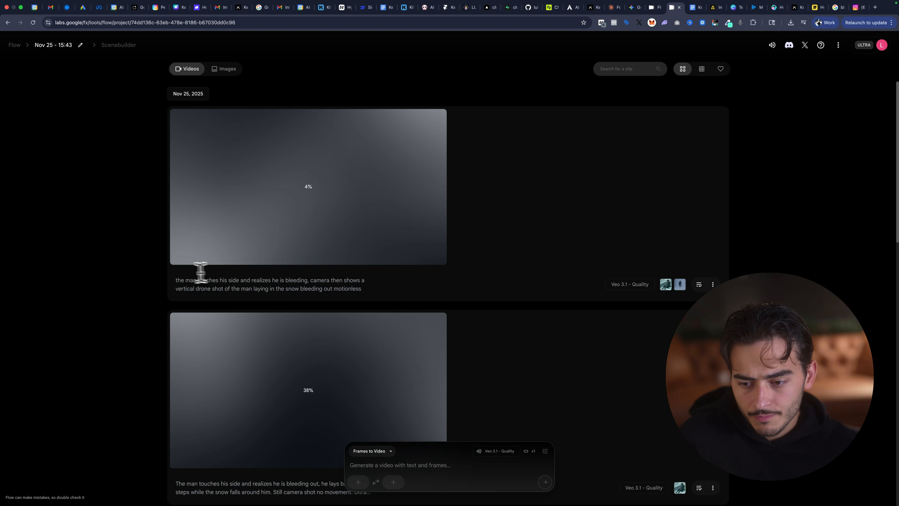
{"action": "scroll", "coordinate": [159, 273], "scroll_direction": "down", "scroll_amount": 4}
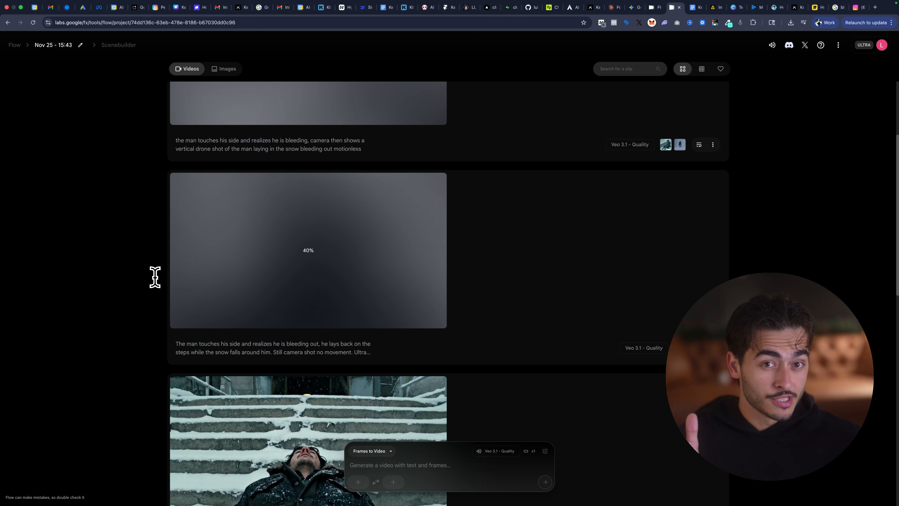
{"action": "scroll", "coordinate": [158, 275], "scroll_direction": "up", "scroll_amount": 1}
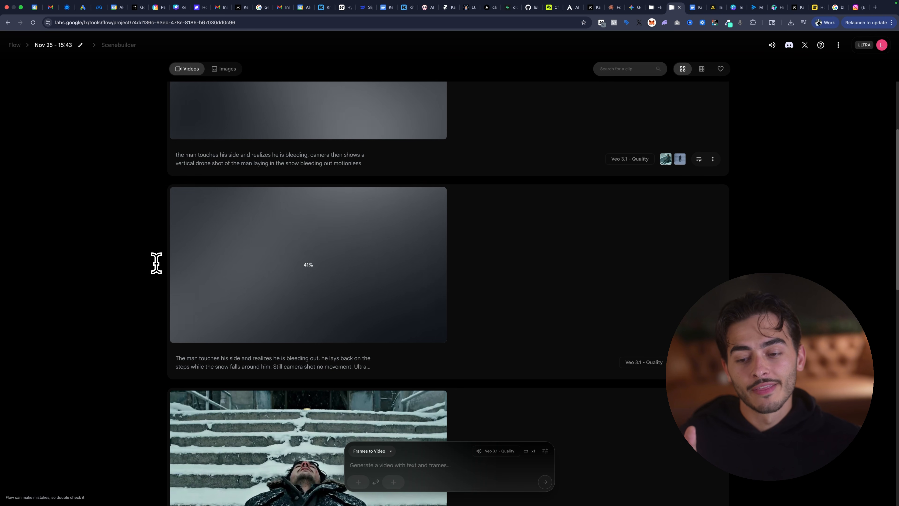
{"action": "scroll", "coordinate": [159, 260], "scroll_direction": "down", "scroll_amount": 15}
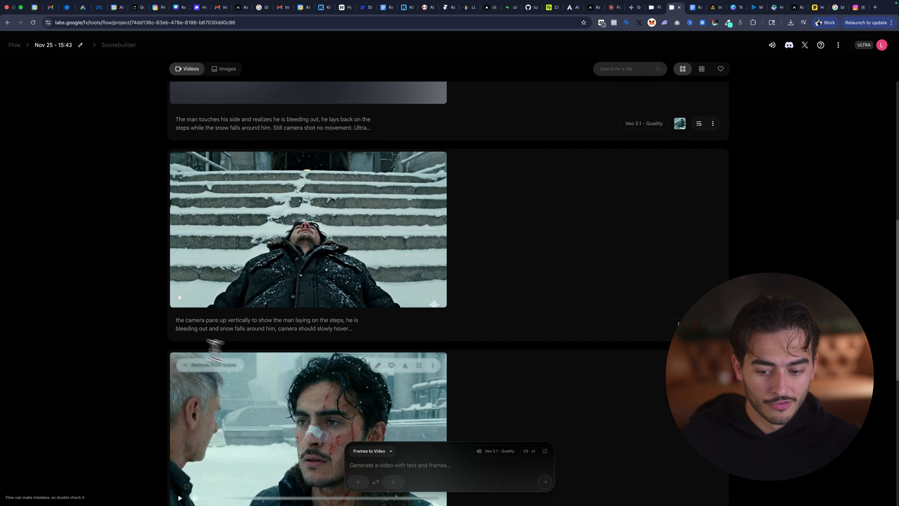
{"action": "scroll", "coordinate": [136, 314], "scroll_direction": "up", "scroll_amount": 10}
{"action": "scroll", "coordinate": [137, 313], "scroll_direction": "up", "scroll_amount": 8}
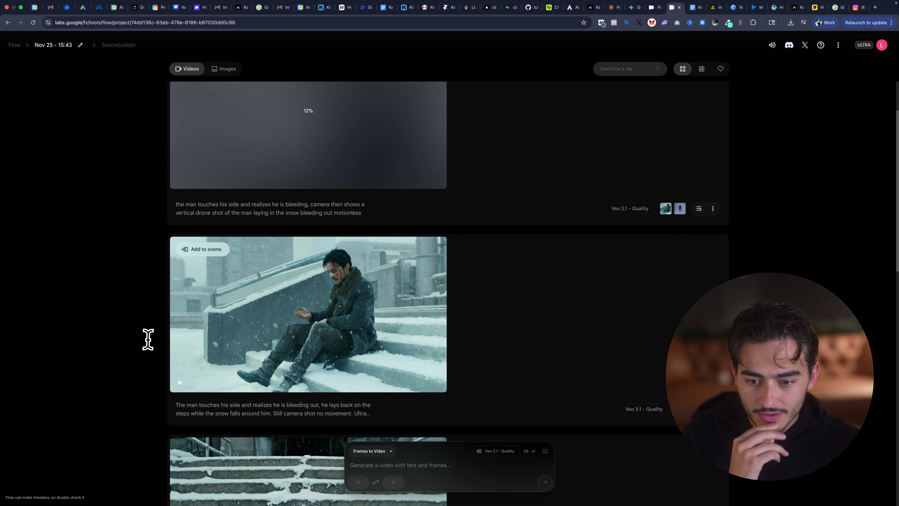
Step: Play the new clip of the man touching his side and laying back on the snowy steps
{"action": "mouse_move", "coordinate": [197, 368]}
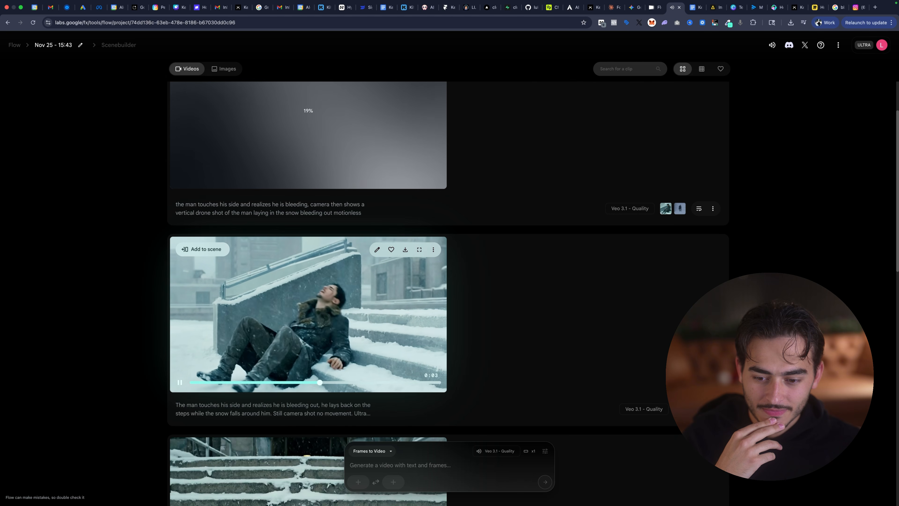
{"action": "left_click", "coordinate": [180, 384]}
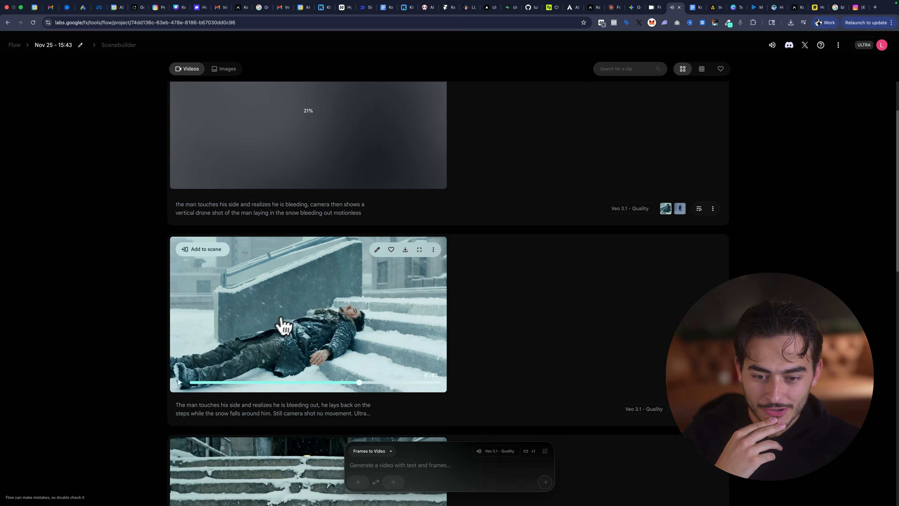
{"action": "scroll", "coordinate": [119, 280], "scroll_direction": "up", "scroll_amount": 2}
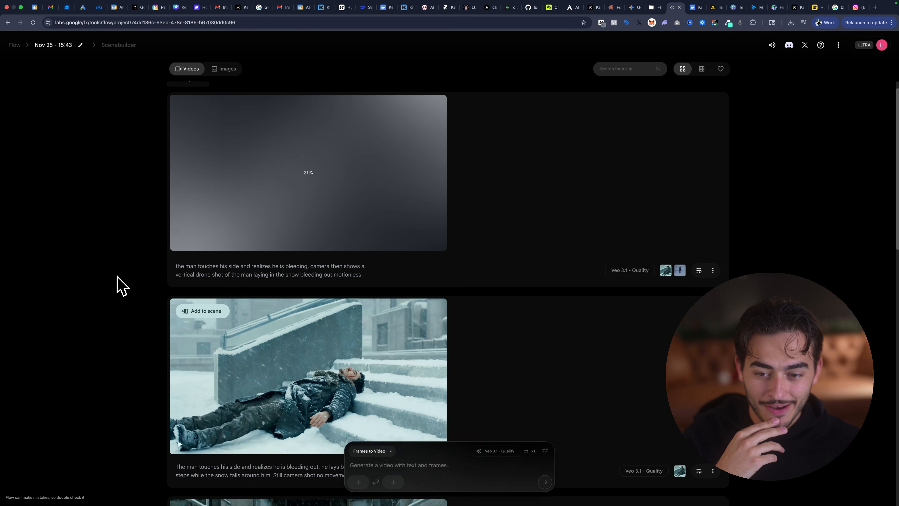
{"action": "scroll", "coordinate": [118, 282], "scroll_direction": "up", "scroll_amount": 1}
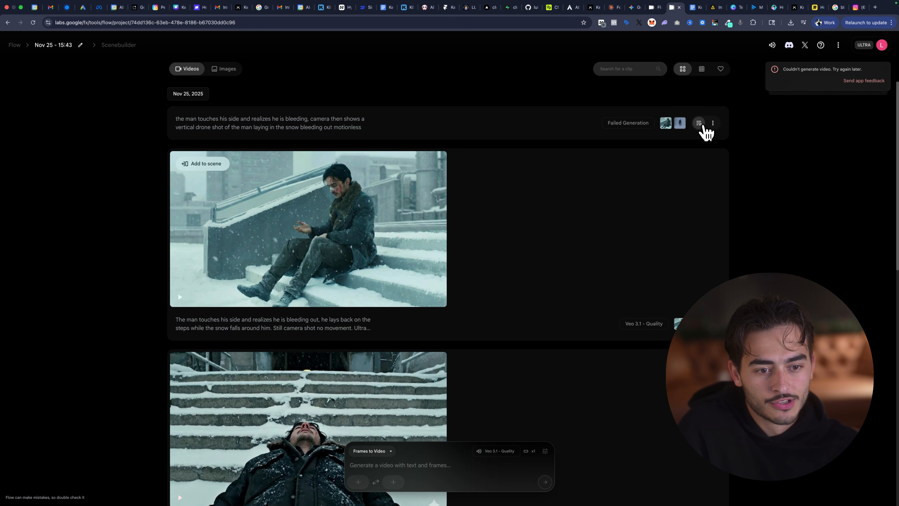
Step: Reuse the failed drone shot prompt without the words "bleeding out" and generate it twice with the same start and end frames
{"action": "left_click", "coordinate": [698, 124]}
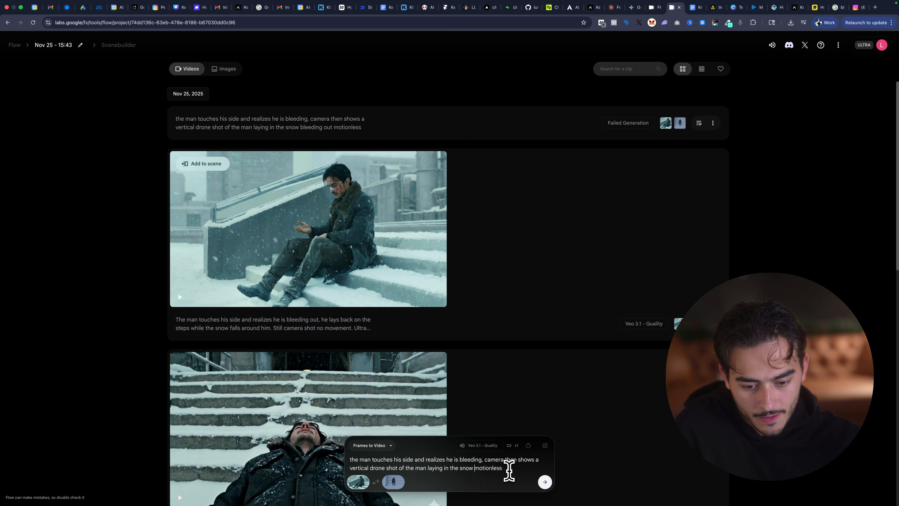
{"action": "key", "text": "Return"}
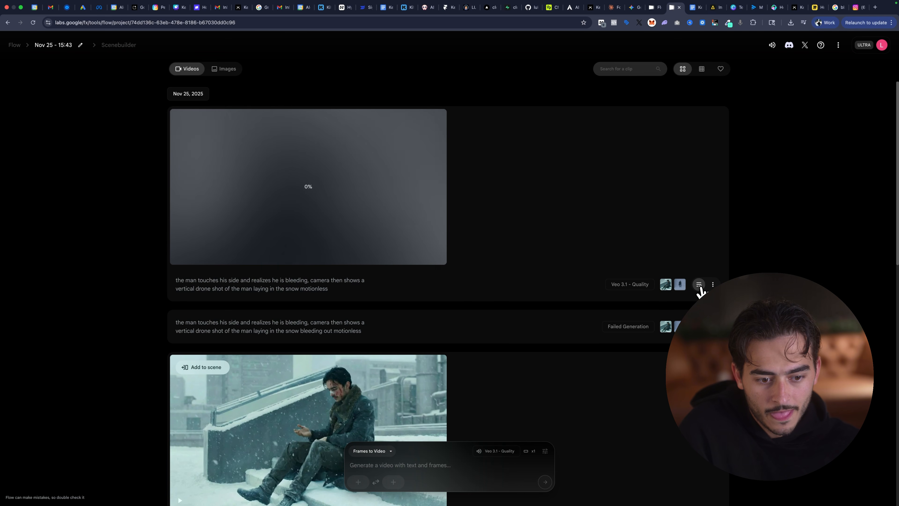
{"action": "left_click", "coordinate": [699, 284]}
{"action": "left_click", "coordinate": [545, 481]}
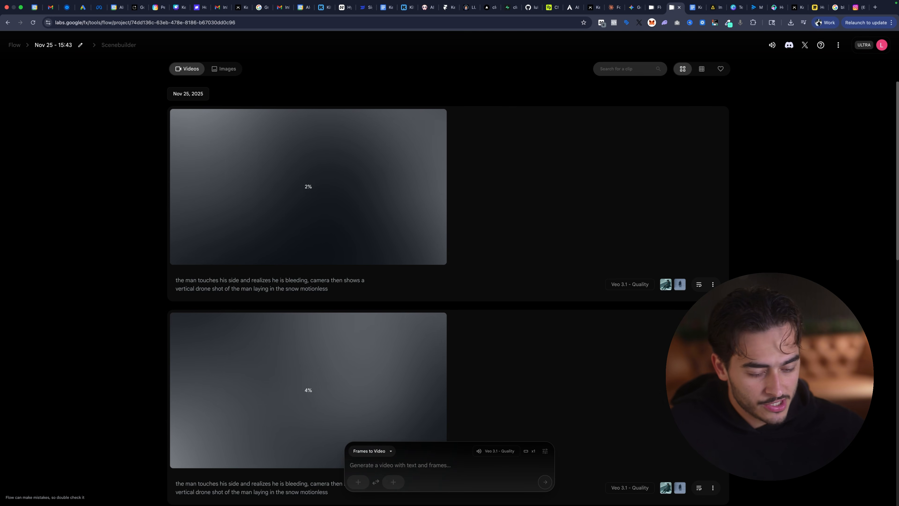
Step: Add the clip of the man laying back on the snowy steps to the scene and scrub through the sequence in SceneBuilder
{"action": "scroll", "coordinate": [149, 255], "scroll_direction": "down", "scroll_amount": 10}
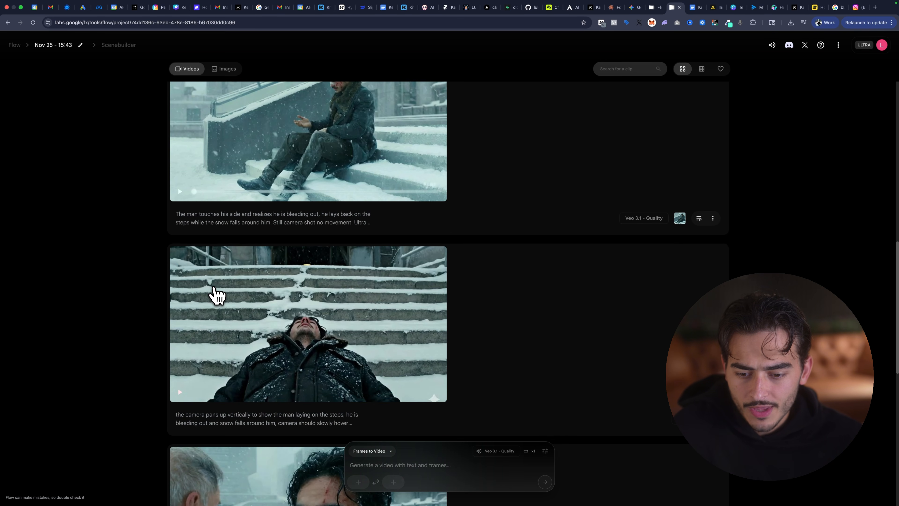
{"action": "scroll", "coordinate": [481, 261], "scroll_direction": "up", "scroll_amount": 5}
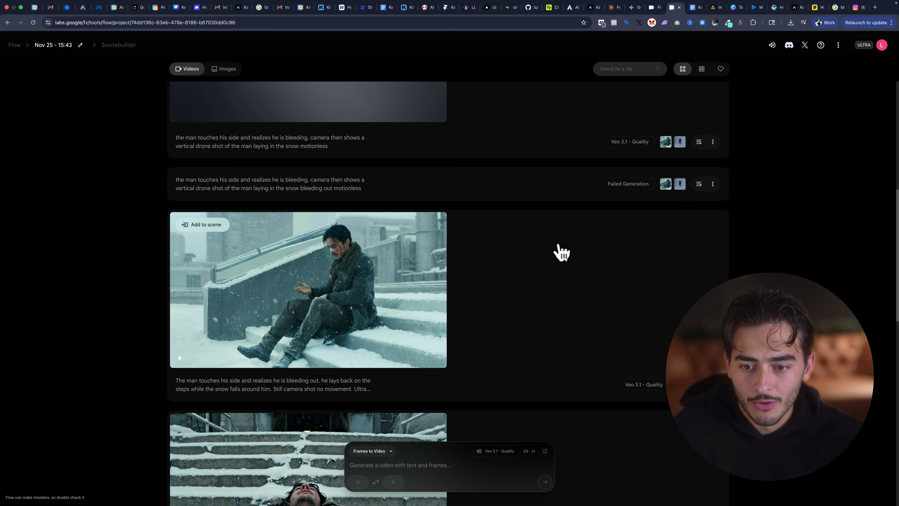
{"action": "left_click", "coordinate": [207, 225]}
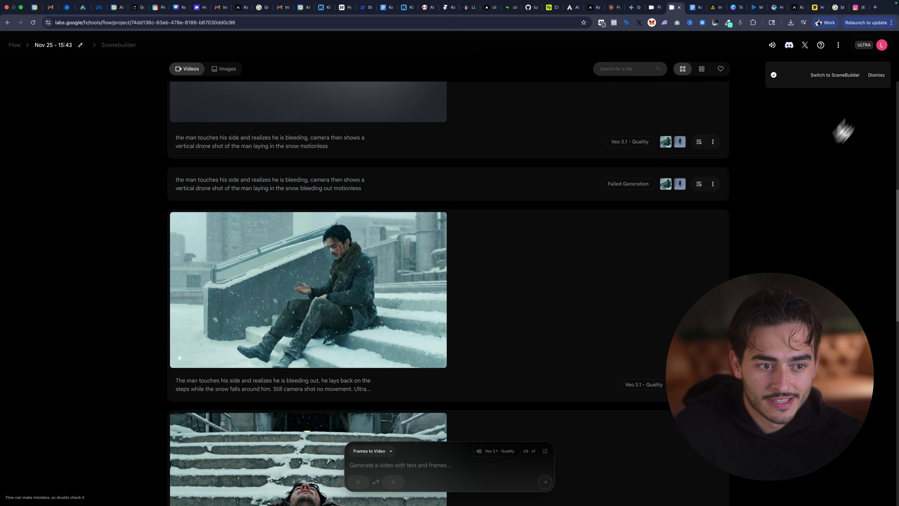
{"action": "left_click", "coordinate": [844, 75]}
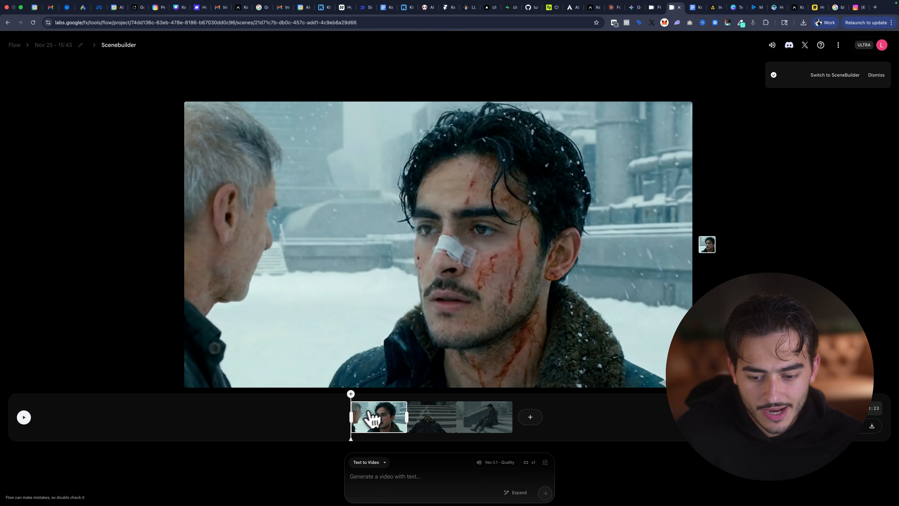
{"action": "left_click_drag", "start_coordinate": [350, 438], "coordinate": [353, 439]}
{"action": "left_click_drag", "start_coordinate": [383, 437], "coordinate": [505, 434]}
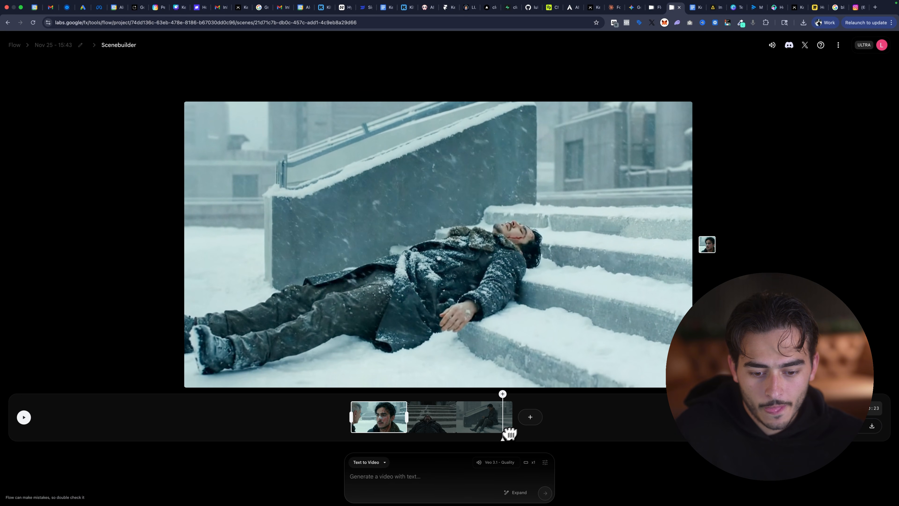
{"action": "left_click", "coordinate": [531, 421]}
{"action": "left_click", "coordinate": [532, 400]}
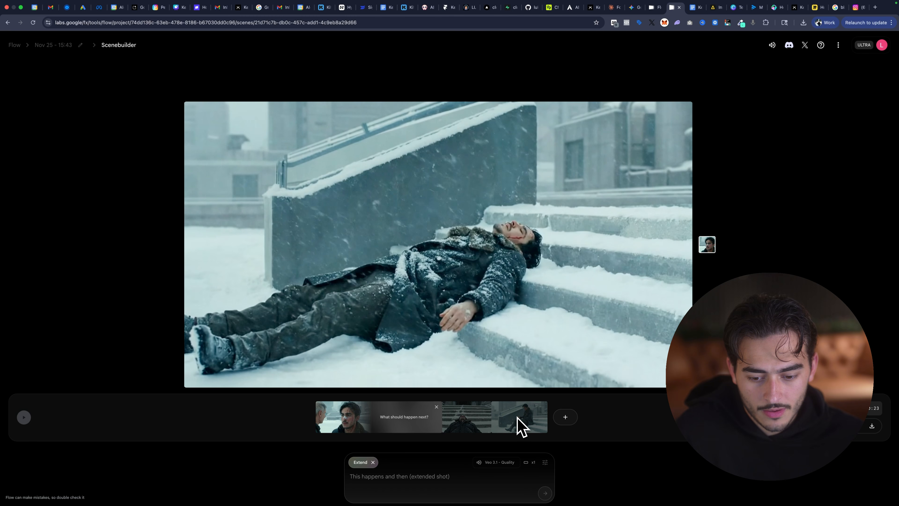
{"action": "left_click", "coordinate": [436, 407]}
Step: Generate a Jump to shot from the last clip, with the camera panning to a direct overhead view of the man laying on the steps in falling snow
{"action": "left_click", "coordinate": [486, 414]}
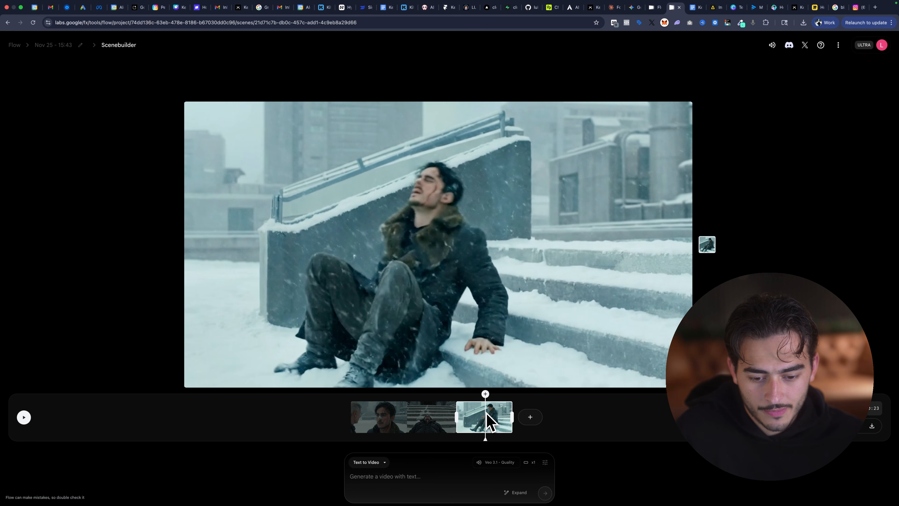
{"action": "left_click", "coordinate": [528, 422]}
{"action": "left_click", "coordinate": [529, 399]}
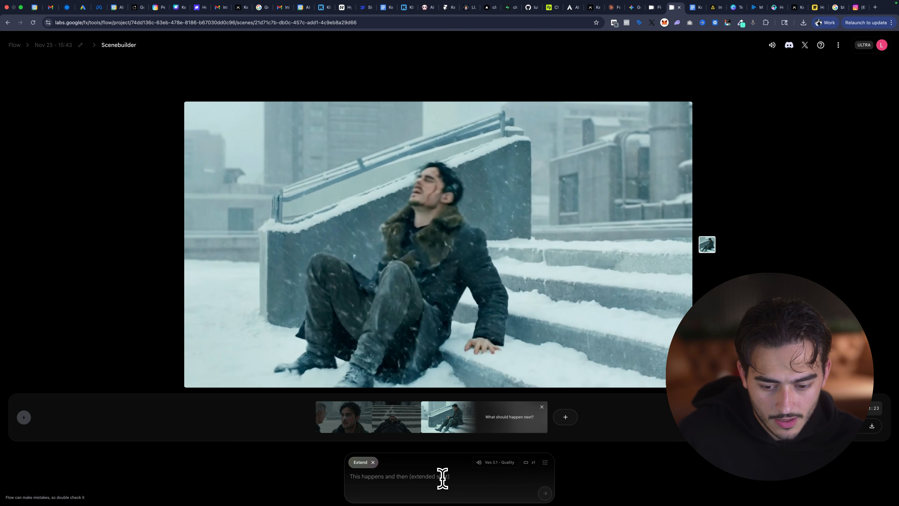
{"action": "left_click", "coordinate": [541, 407]}
{"action": "left_click", "coordinate": [532, 418]}
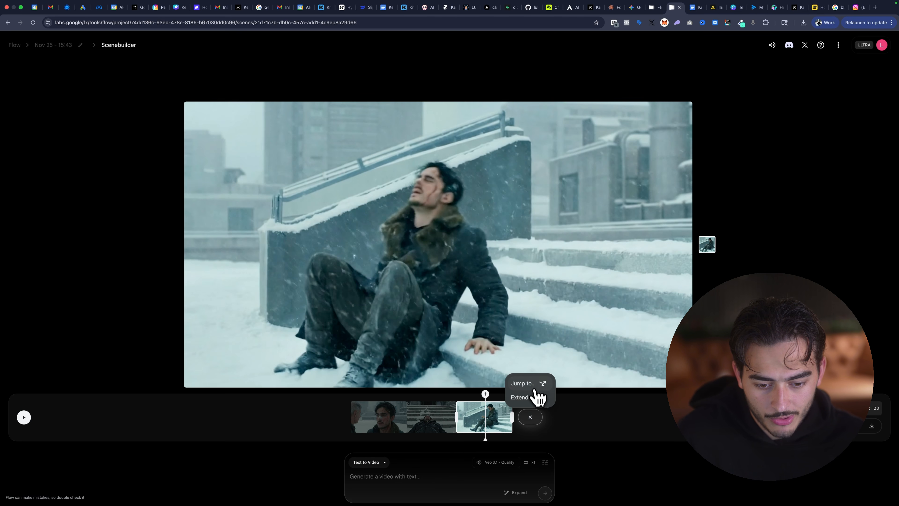
{"action": "left_click", "coordinate": [532, 385]}
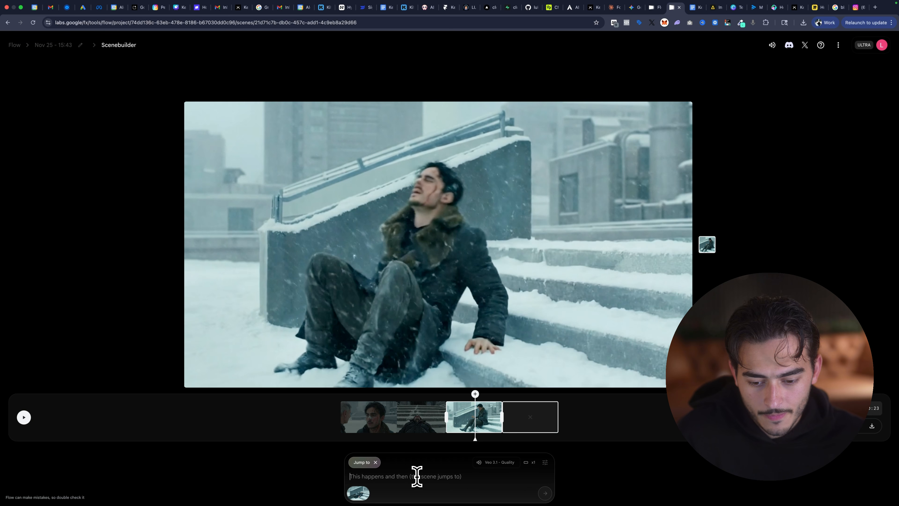
{"action": "type", "text": "the"}
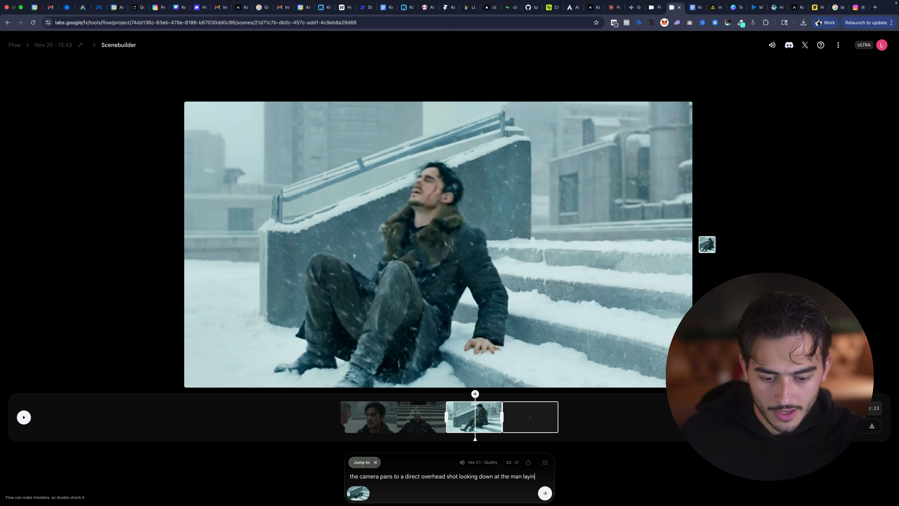
{"action": "type", "text": "g on the steps. snow falls peacefully as he looks up to the sky while la"}
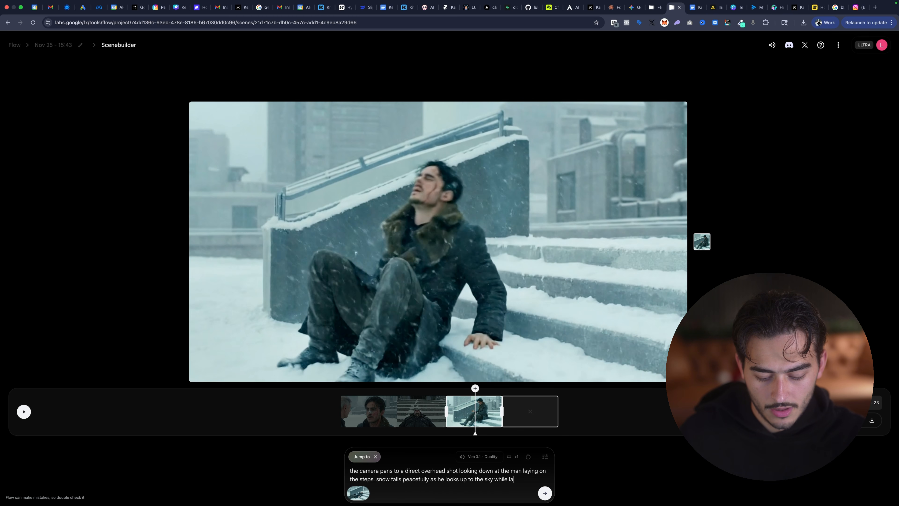
{"action": "type", "text": "back"}
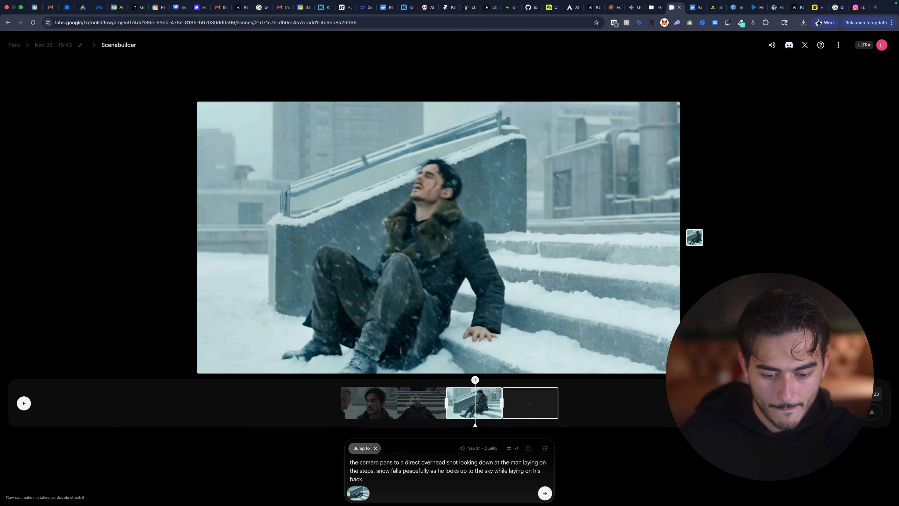
{"action": "left_click", "coordinate": [544, 493]}
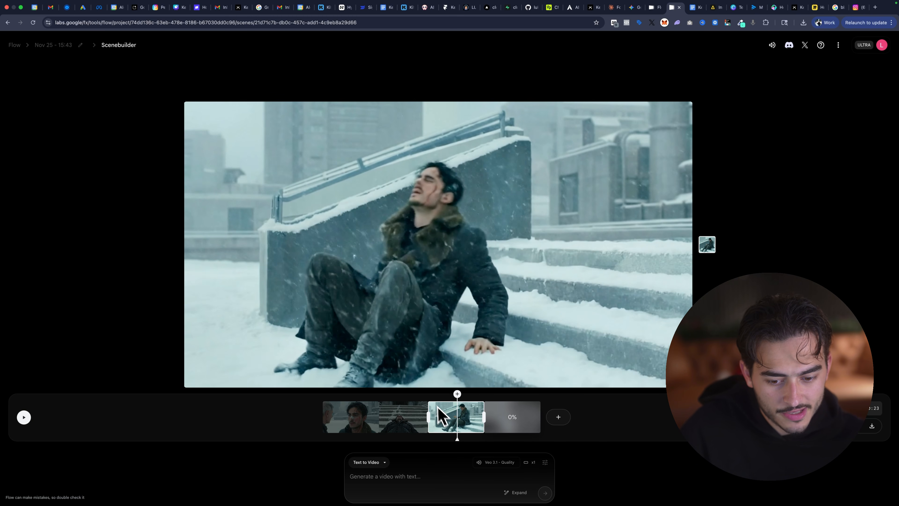
Step: Check the end of the last scene clip, then return to the project and play the clip panning up over the man on the steps
{"action": "left_click_drag", "start_coordinate": [459, 439], "coordinate": [477, 433]}
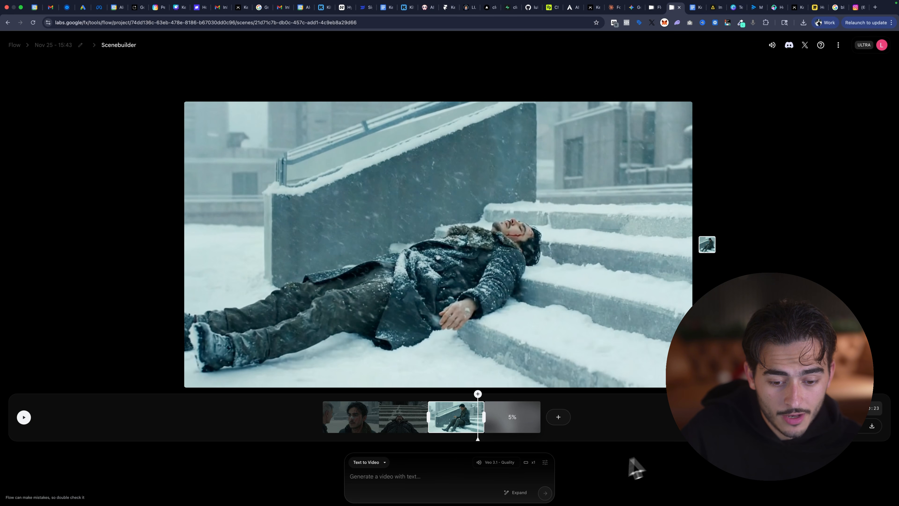
{"action": "left_click", "coordinate": [61, 48]}
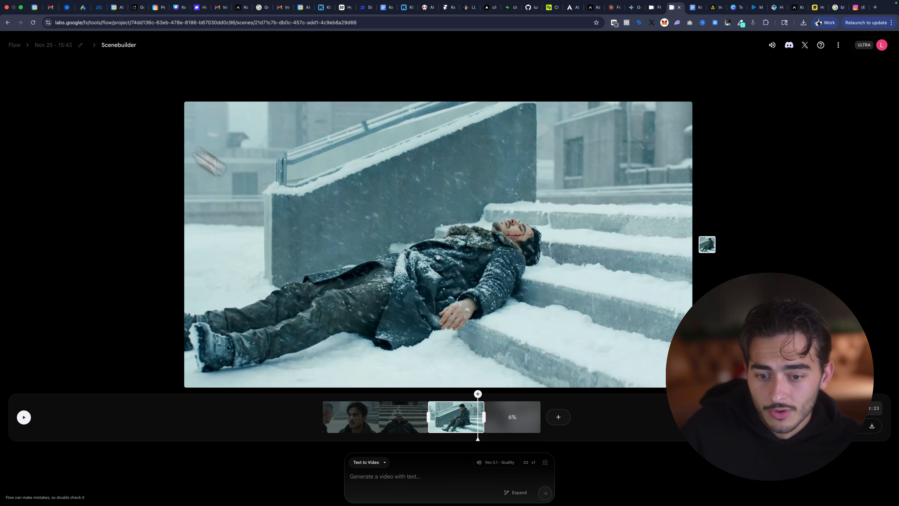
{"action": "scroll", "coordinate": [141, 315], "scroll_direction": "down", "scroll_amount": 4}
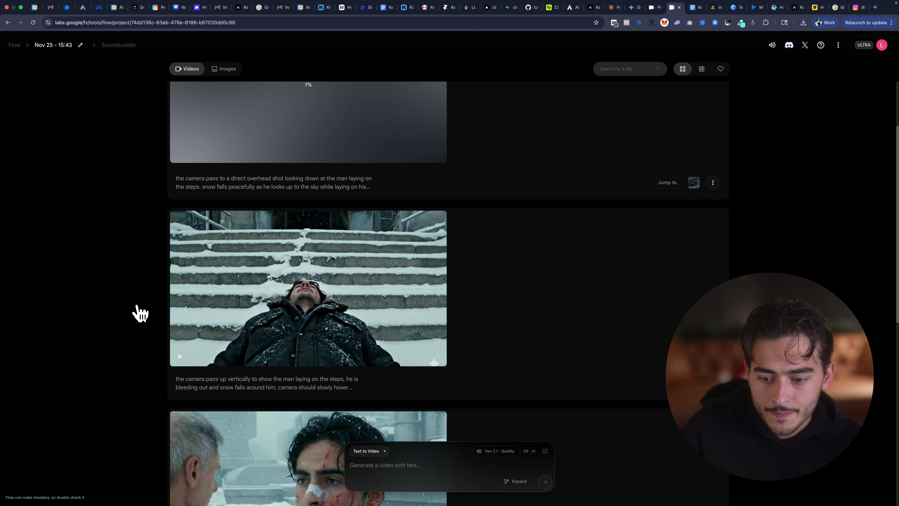
{"action": "left_click", "coordinate": [180, 349]}
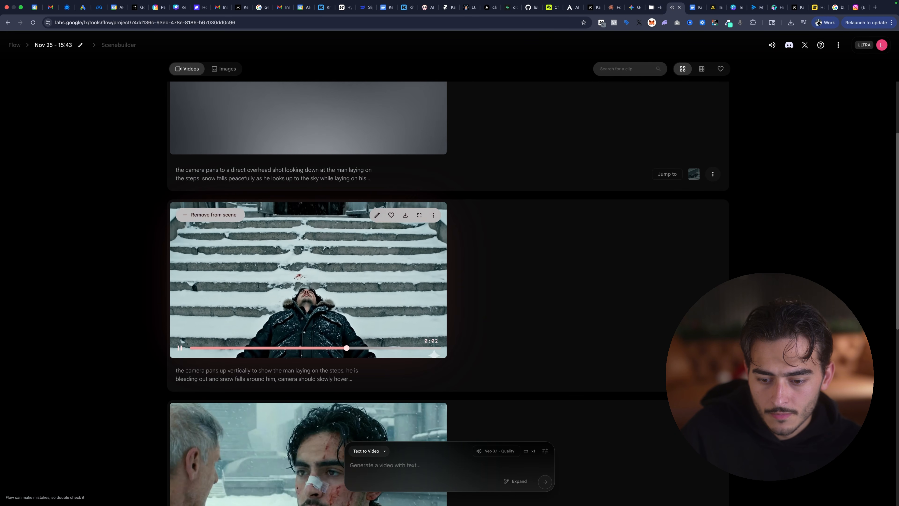
{"action": "left_click", "coordinate": [180, 348]}
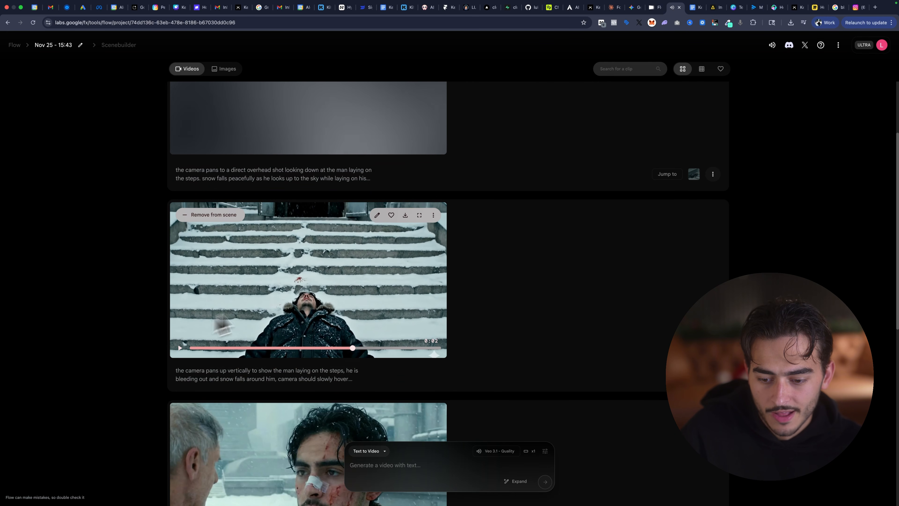
Step: Reload the project page to refresh the status of the running generations
{"action": "scroll", "coordinate": [316, 295], "scroll_direction": "down", "scroll_amount": 2}
{"action": "scroll", "coordinate": [323, 276], "scroll_direction": "up", "scroll_amount": 5}
{"action": "left_click", "coordinate": [33, 22]}
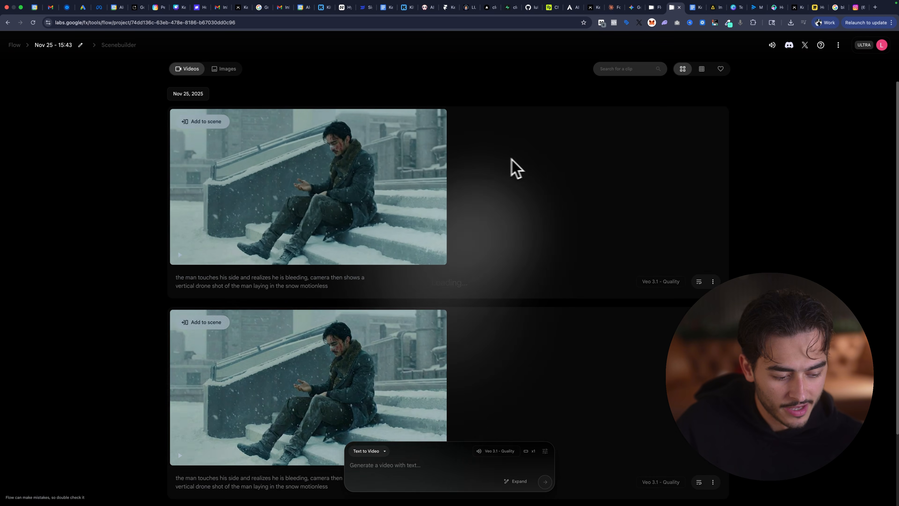
Step: Review the second vertical drone shot clip through to its end, and replay the clip of the man laying back on the steps
{"action": "scroll", "coordinate": [165, 263], "scroll_direction": "down", "scroll_amount": 3}
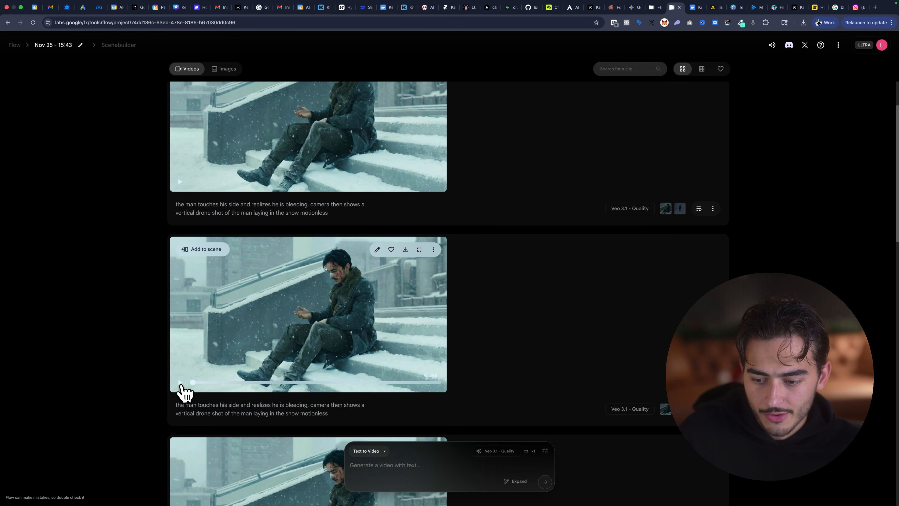
{"action": "scroll", "coordinate": [141, 336], "scroll_direction": "down", "scroll_amount": 2}
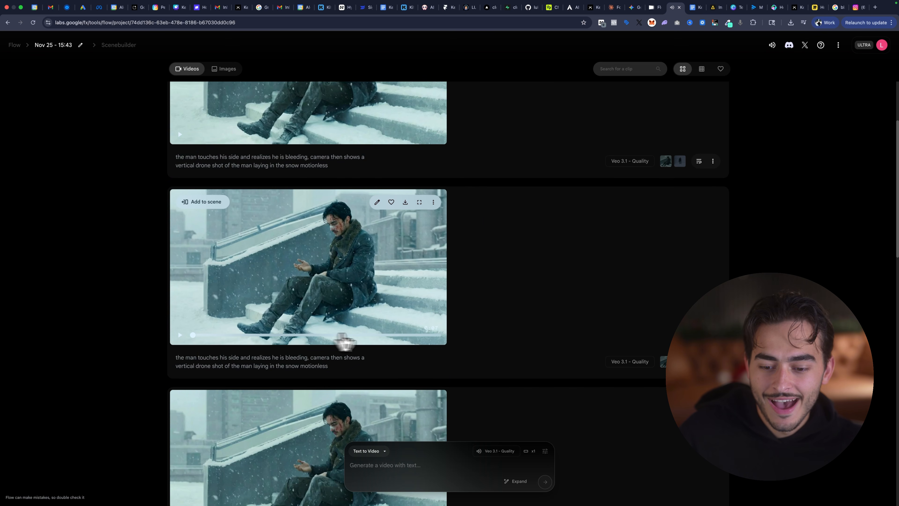
{"action": "left_click", "coordinate": [436, 334]}
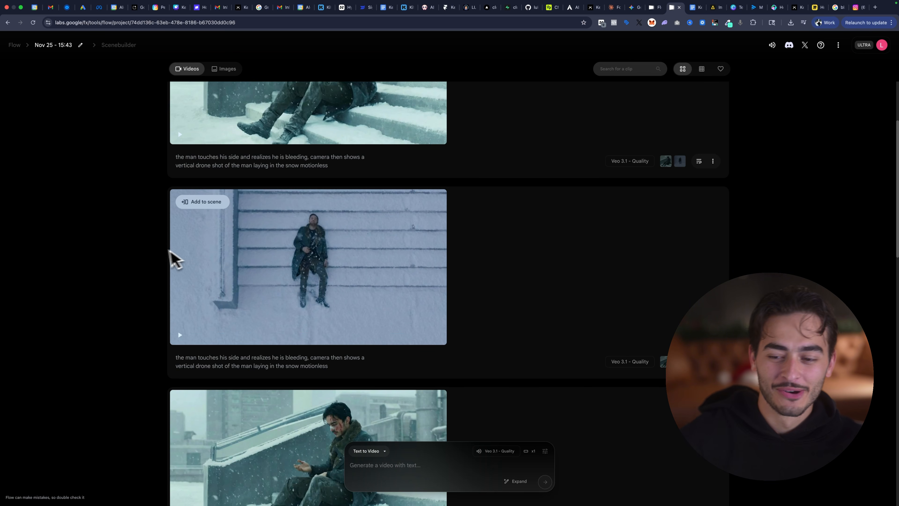
{"action": "scroll", "coordinate": [294, 287], "scroll_direction": "down", "scroll_amount": 5}
{"action": "scroll", "coordinate": [269, 382], "scroll_direction": "down", "scroll_amount": 8}
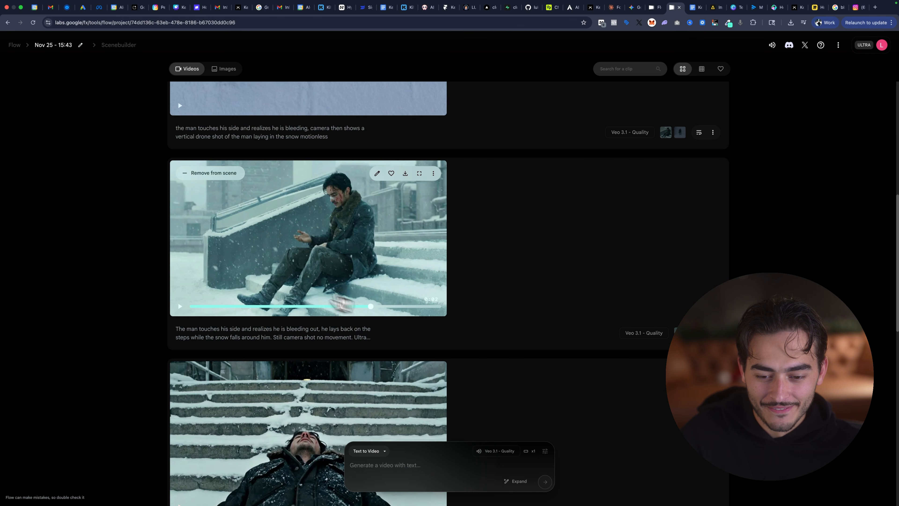
{"action": "left_click", "coordinate": [180, 308]}
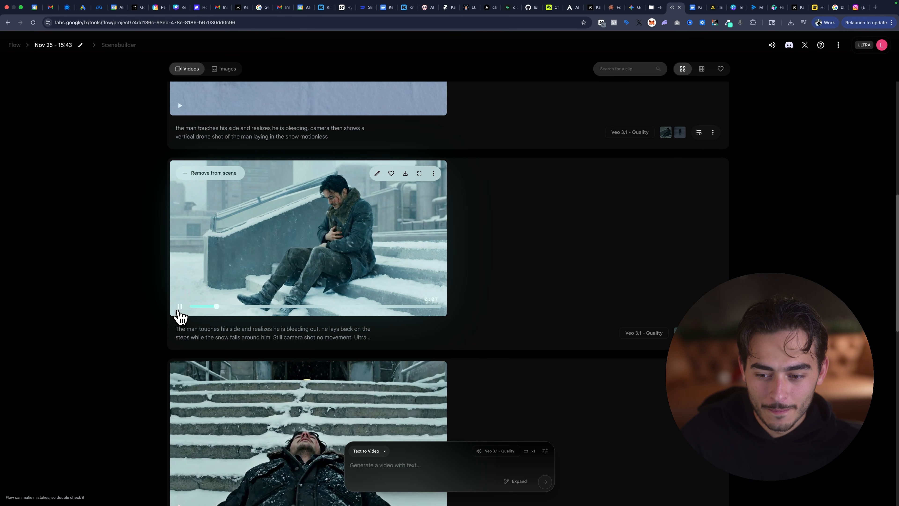
Step: Play the newest drone shot clip and scrub around its transition to the overhead view of the man laying in the snow
{"action": "scroll", "coordinate": [179, 314], "scroll_direction": "up", "scroll_amount": 10}
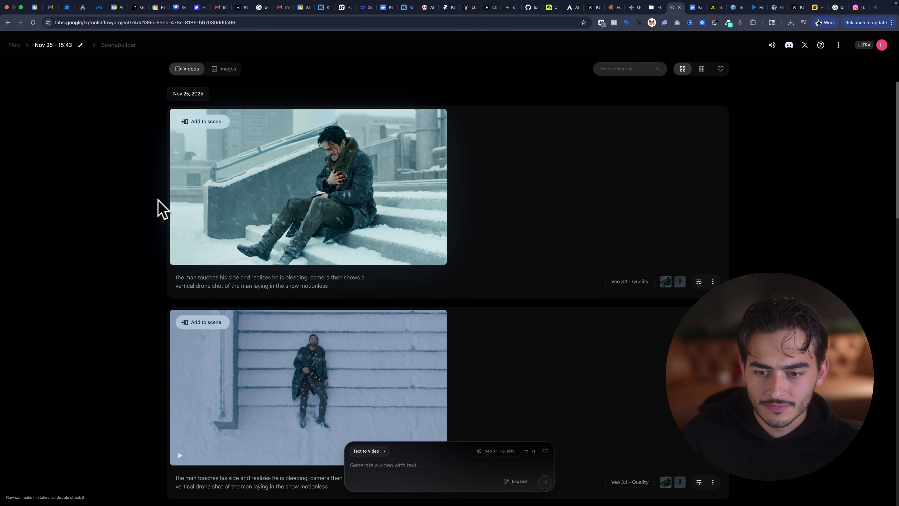
{"action": "mouse_move", "coordinate": [260, 197]}
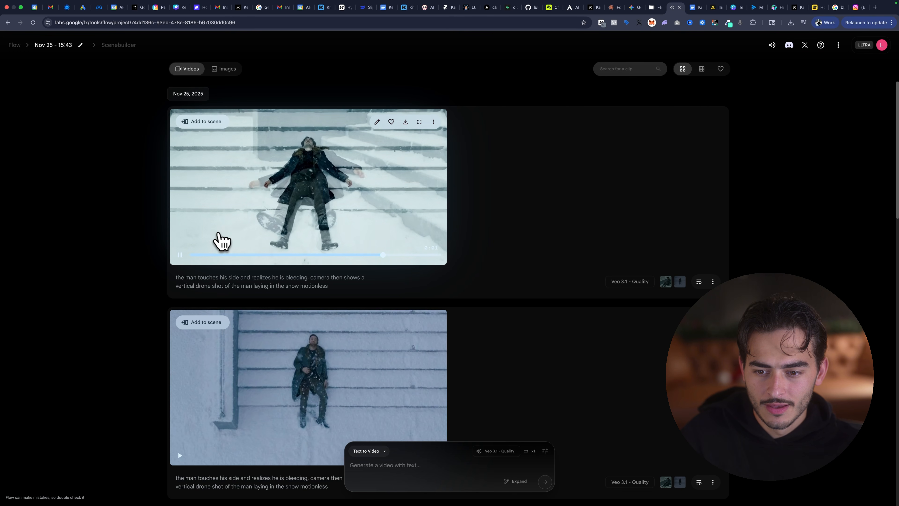
{"action": "left_click", "coordinate": [179, 256]}
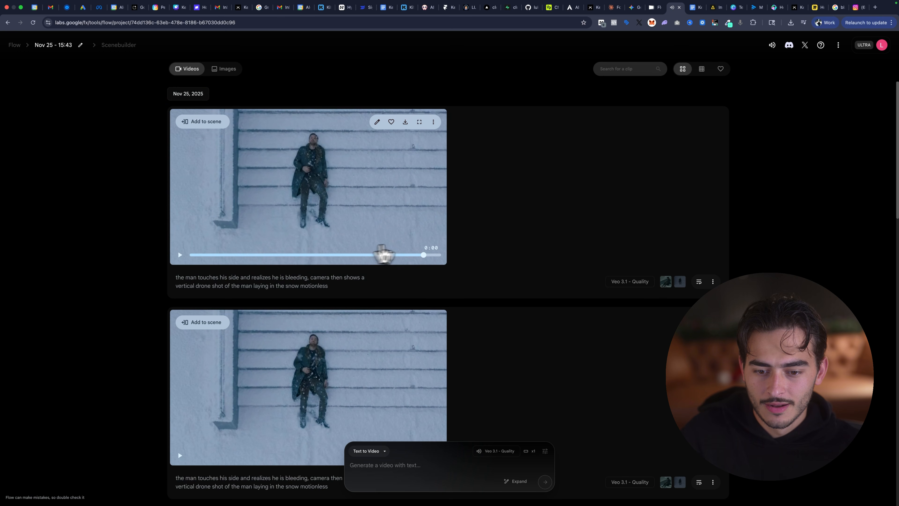
{"action": "left_click", "coordinate": [386, 256]}
{"action": "left_click", "coordinate": [388, 255]}
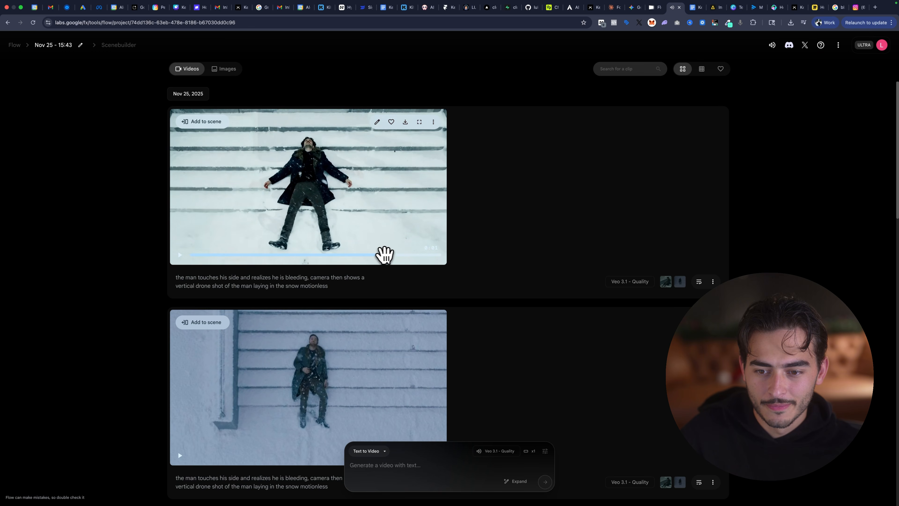
{"action": "left_click_drag", "start_coordinate": [392, 255], "coordinate": [410, 261]}
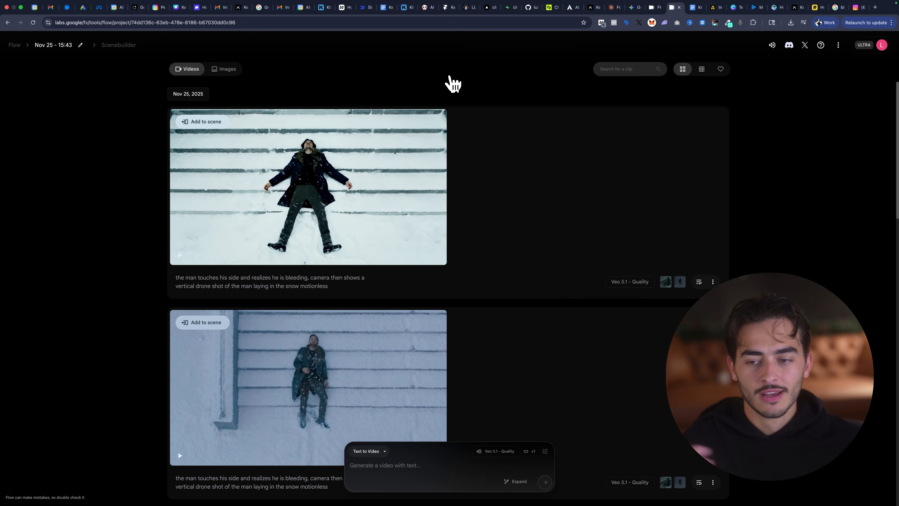
{"action": "scroll", "coordinate": [451, 100], "scroll_direction": "down", "scroll_amount": 15}
{"action": "scroll", "coordinate": [452, 100], "scroll_direction": "up", "scroll_amount": 7}
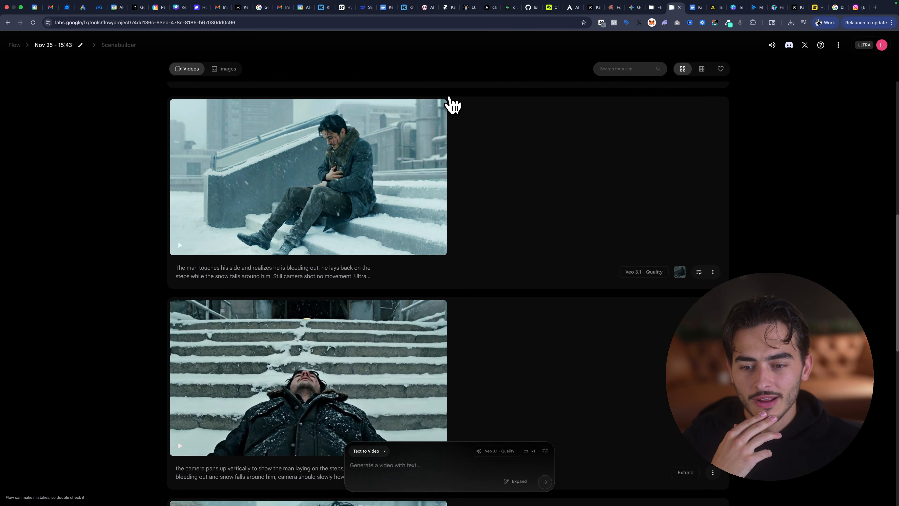